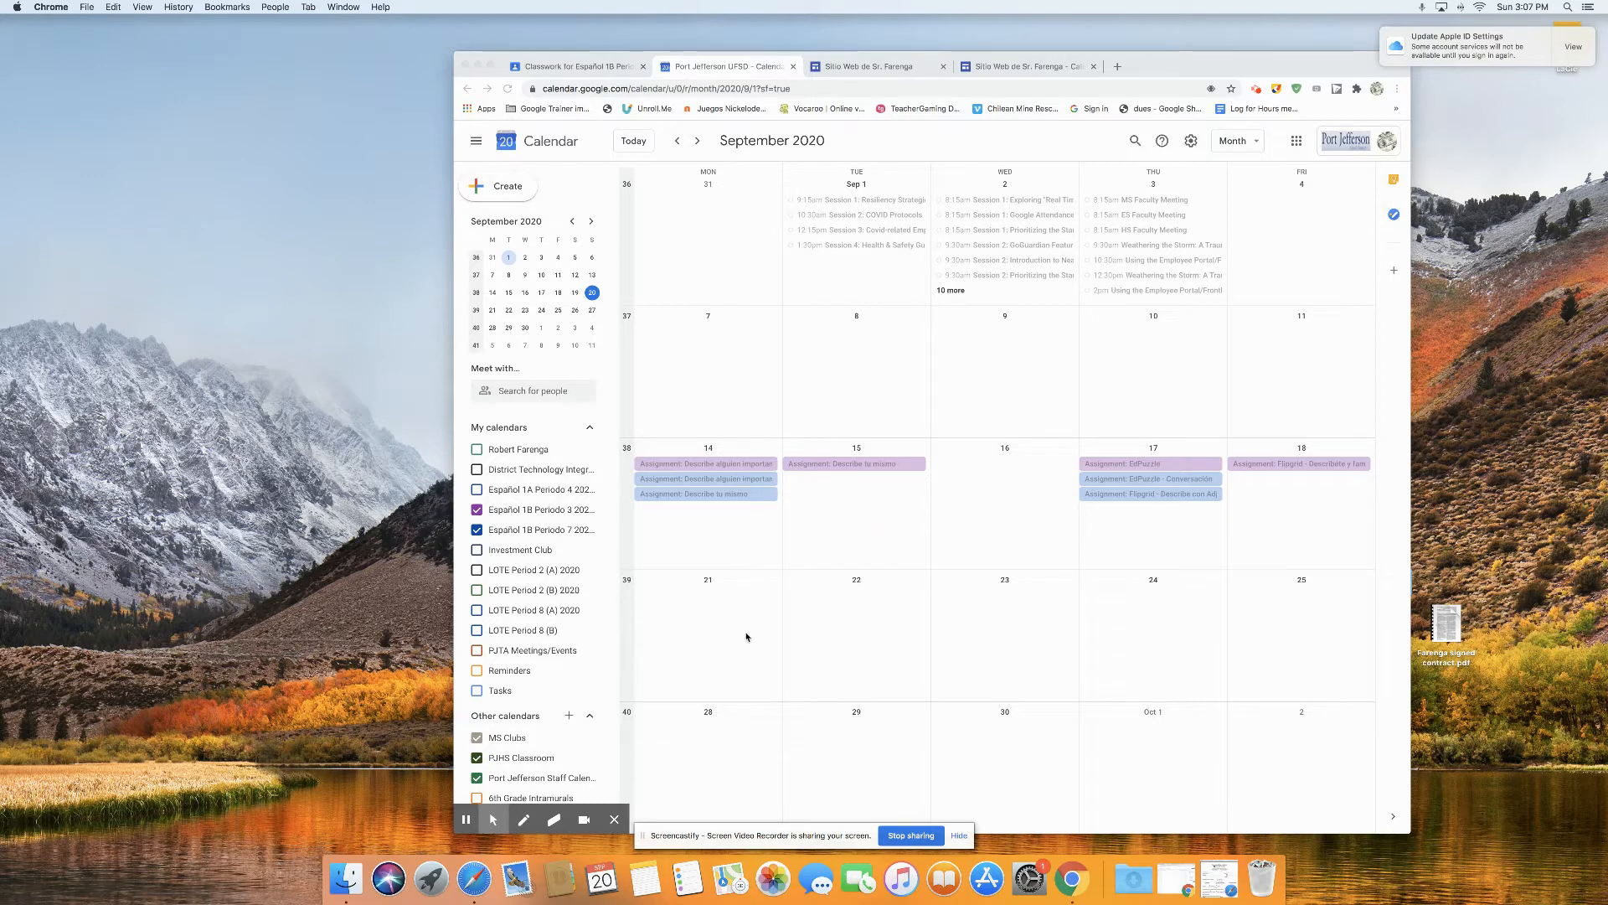
# Step: Create an event titled "Office Hours" on Monday, September 21, running from 10:00am to 10:45am
pyautogui.click(681, 602)
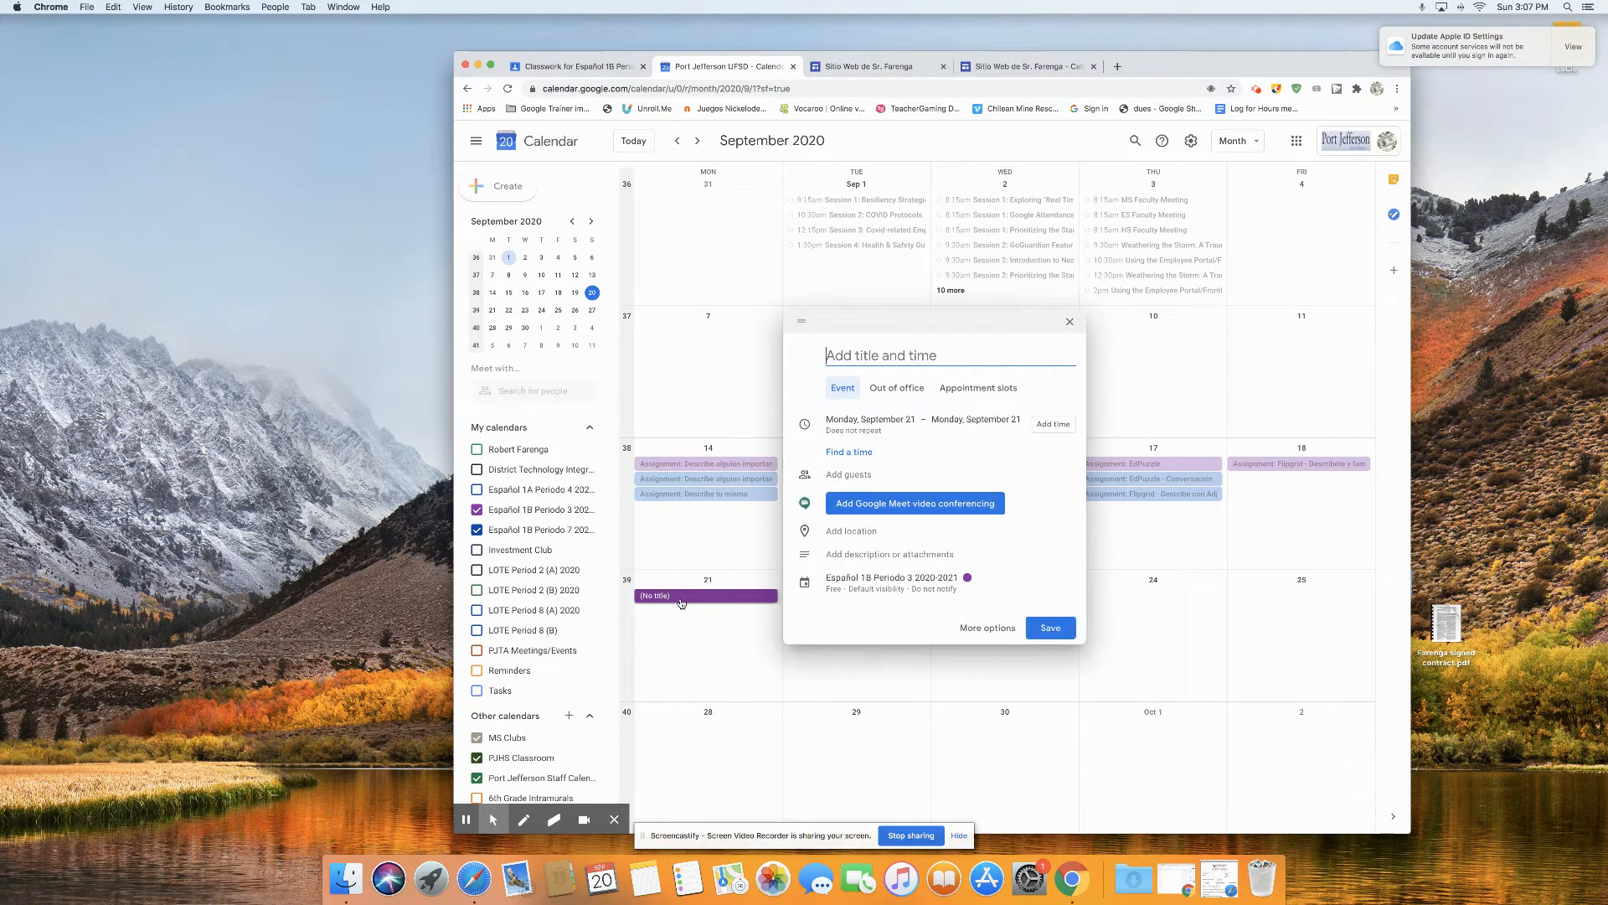
pyautogui.write('Office Hours')
pyautogui.click(1054, 425)
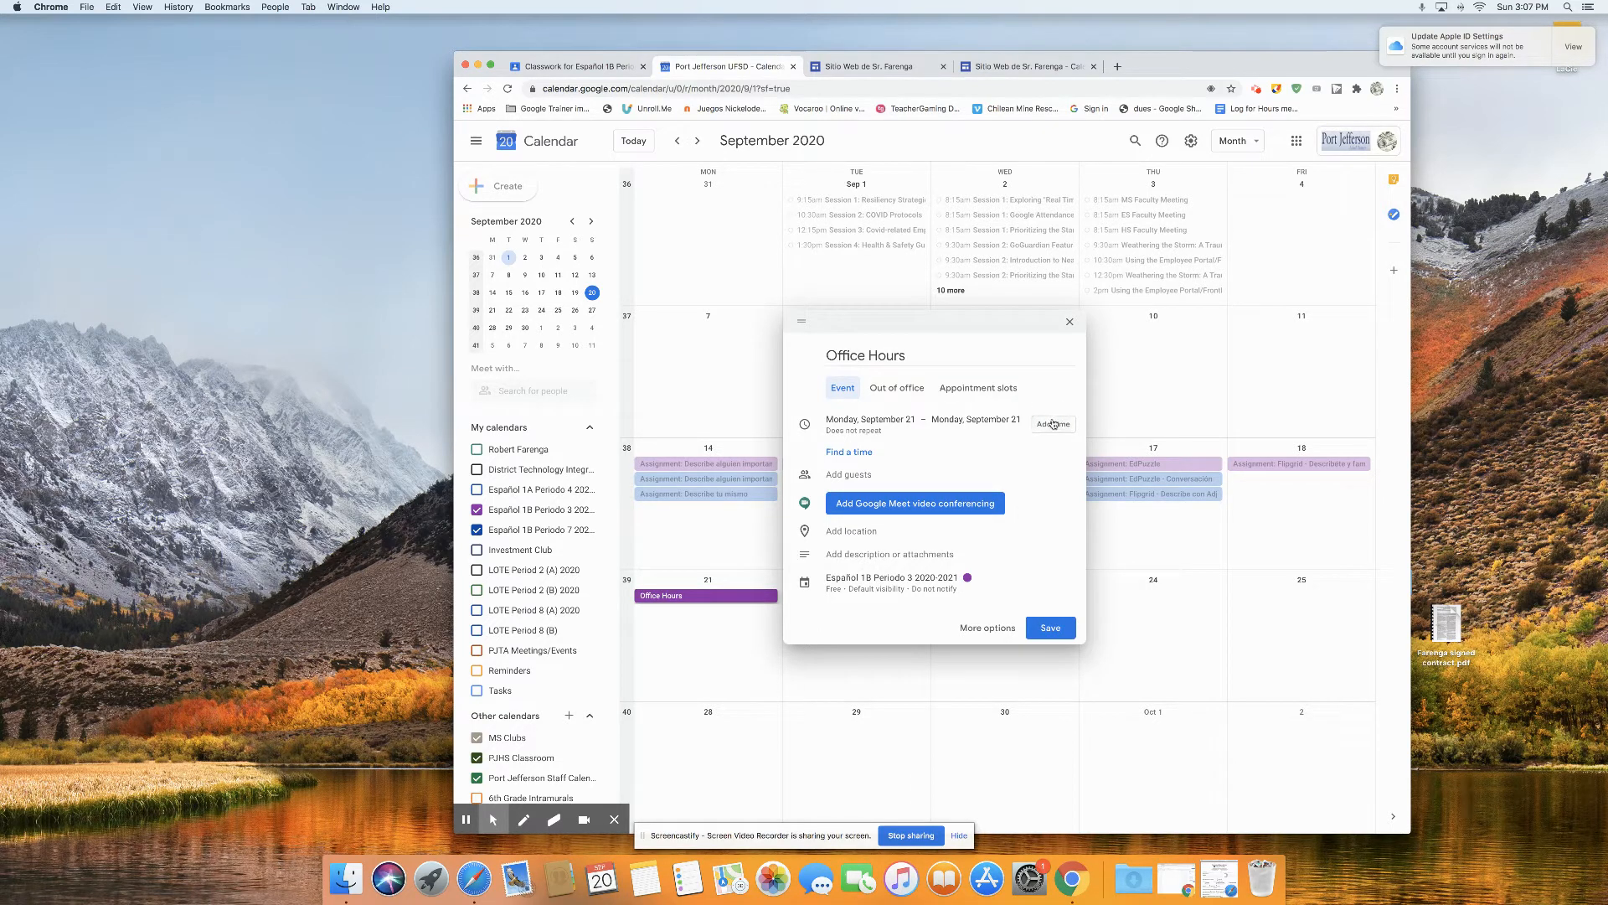
pyautogui.click(1053, 423)
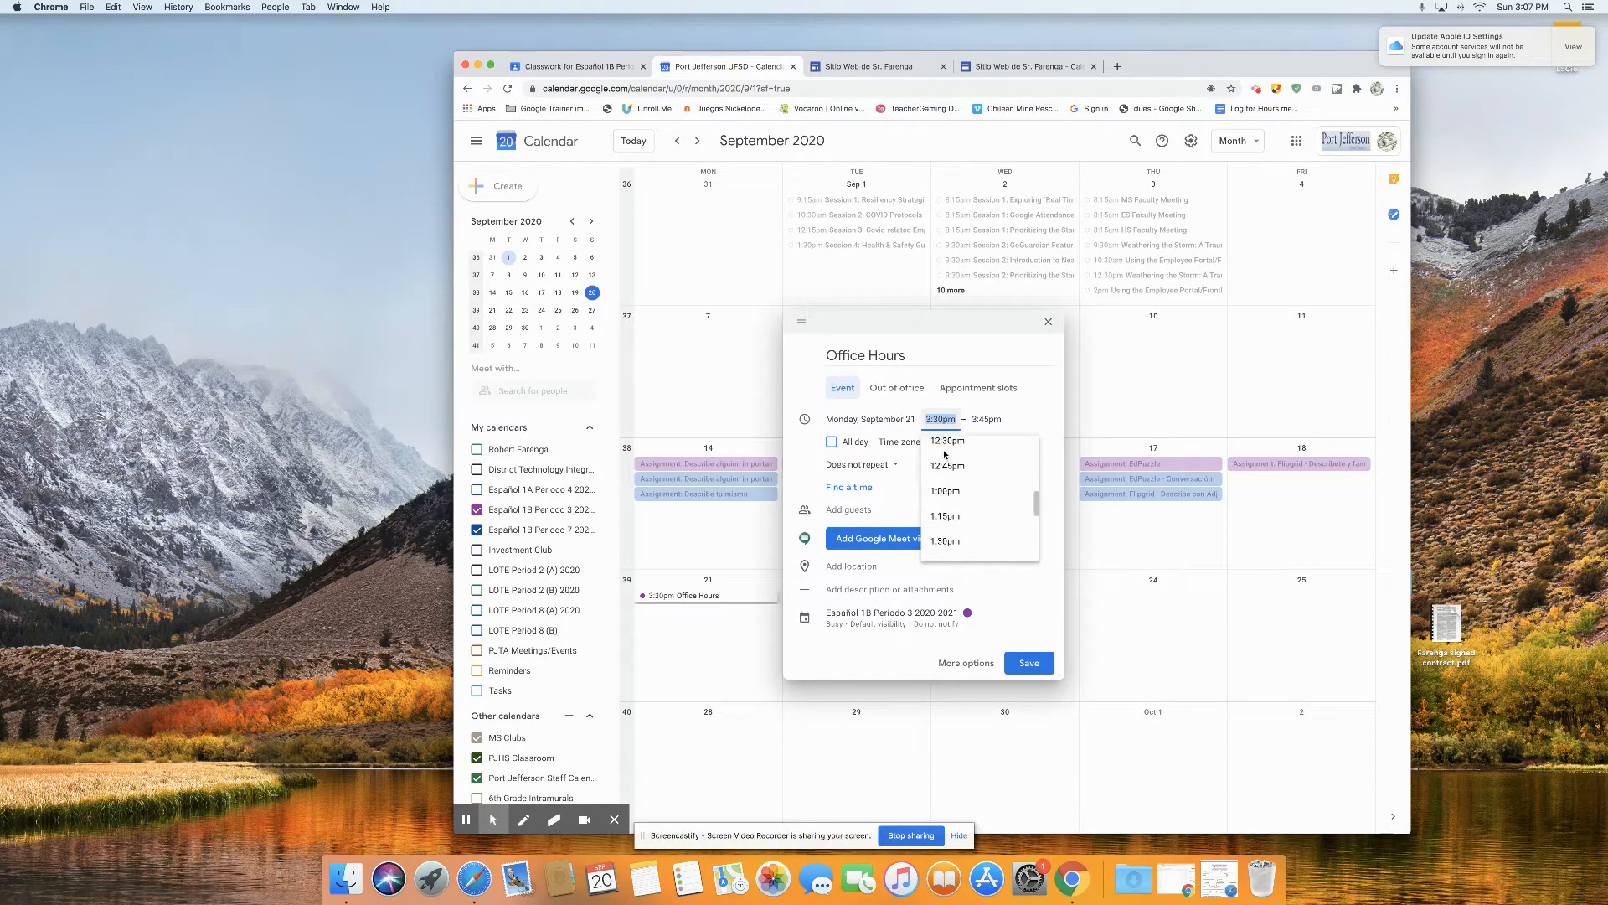
pyautogui.scroll(5, 946, 469)
pyautogui.click(961, 450)
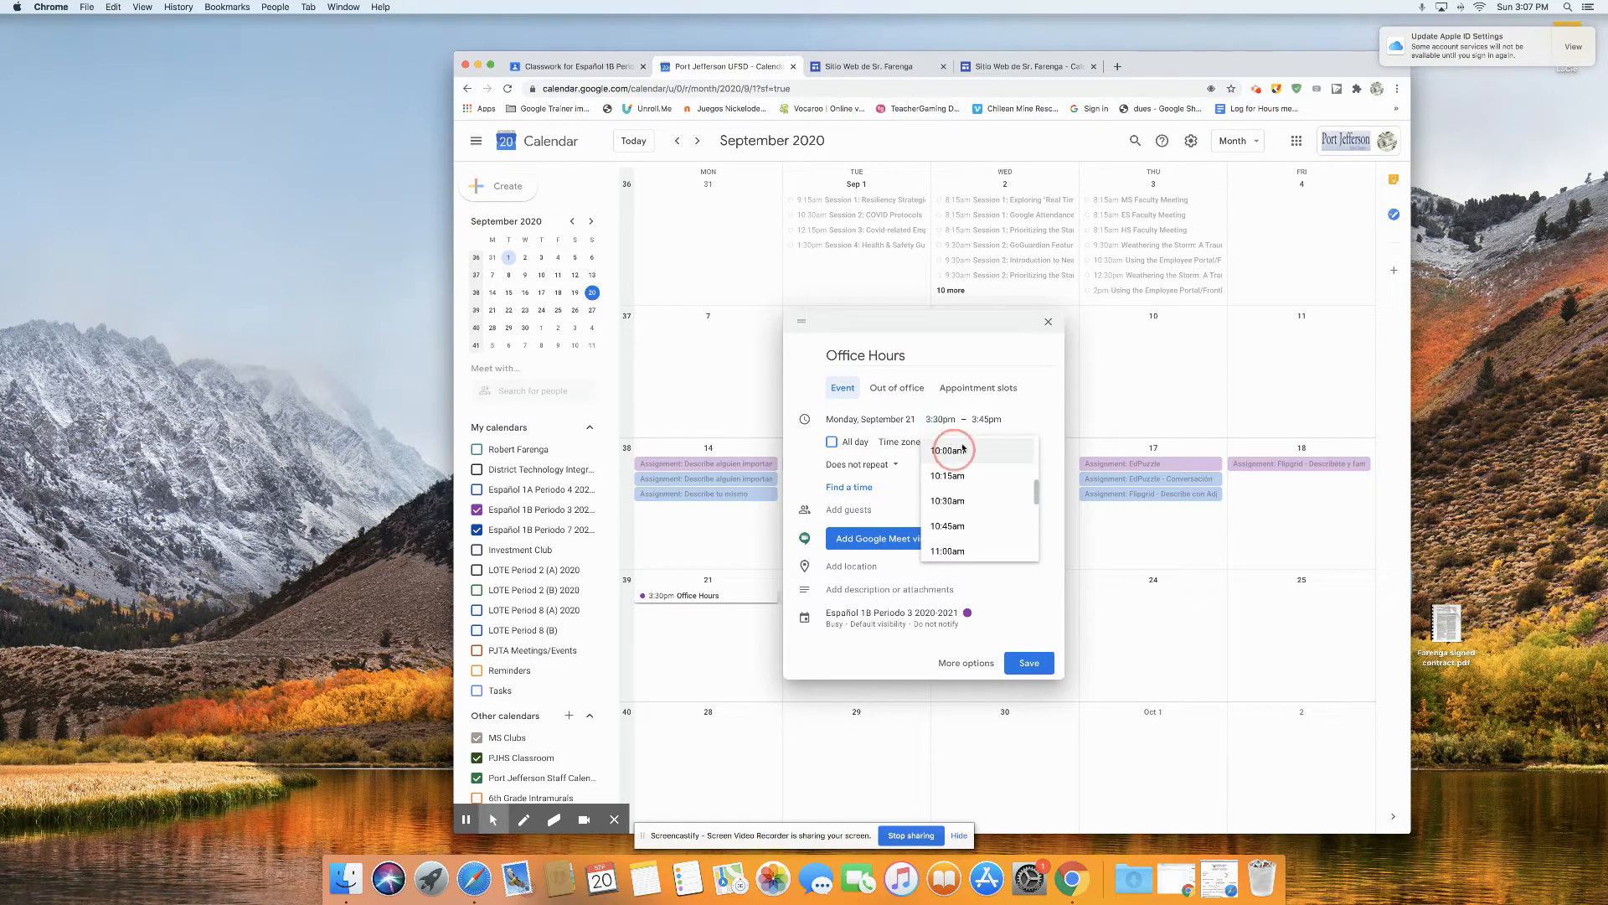
pyautogui.click(994, 419)
pyautogui.click(1021, 521)
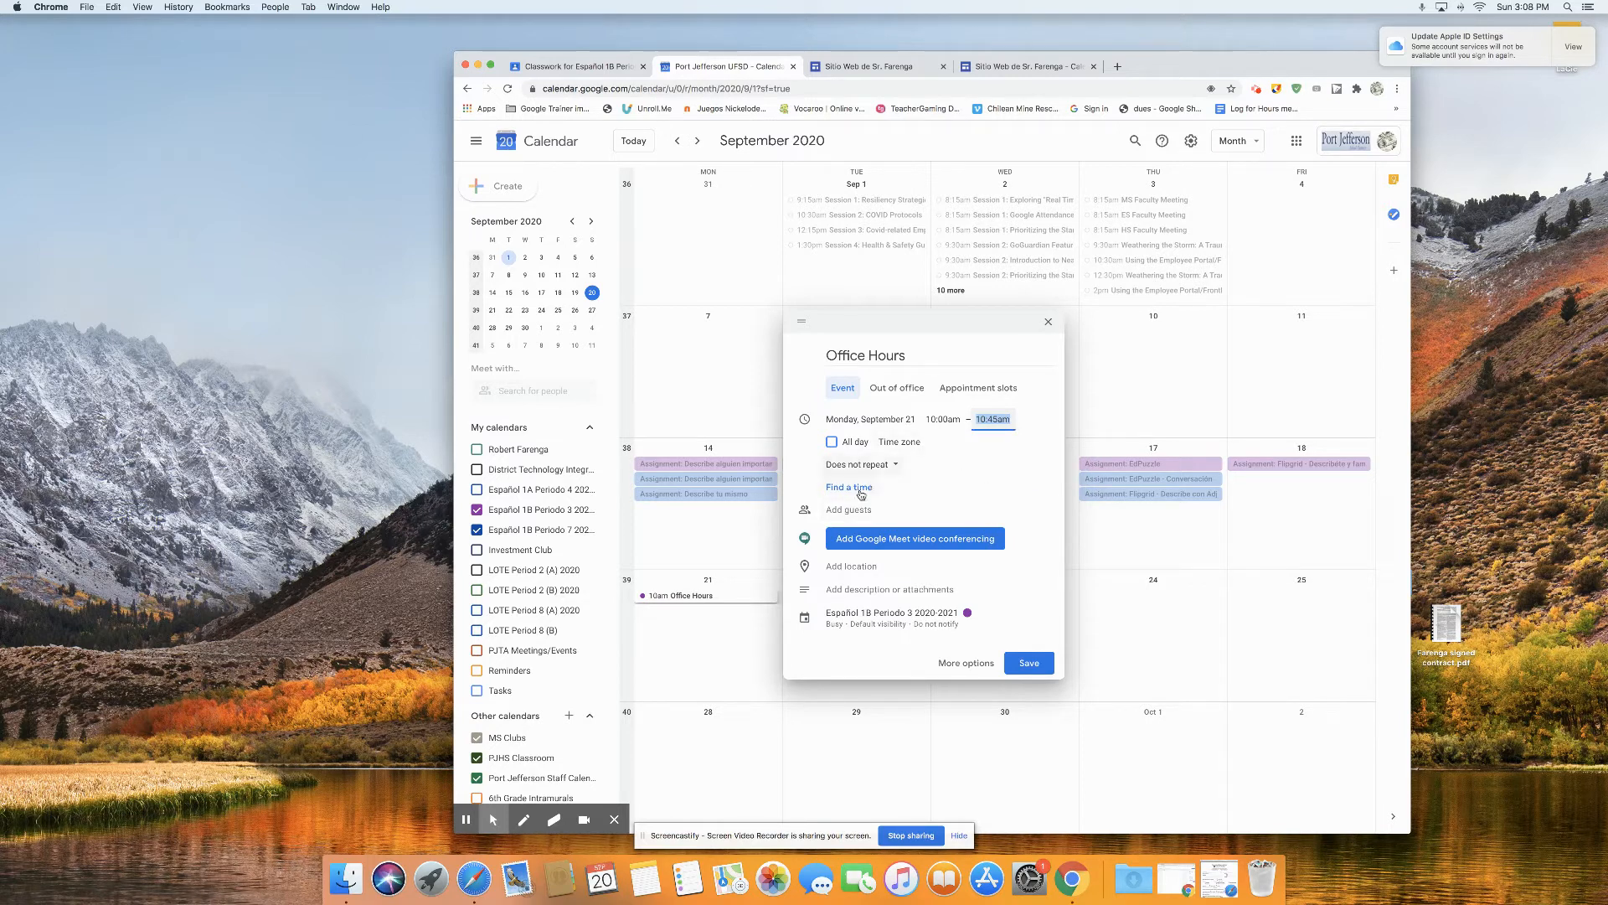
# Step: Add Google Meet video conferencing to the Office Hours event, expand its joining details and select the meeting link
pyautogui.click(870, 542)
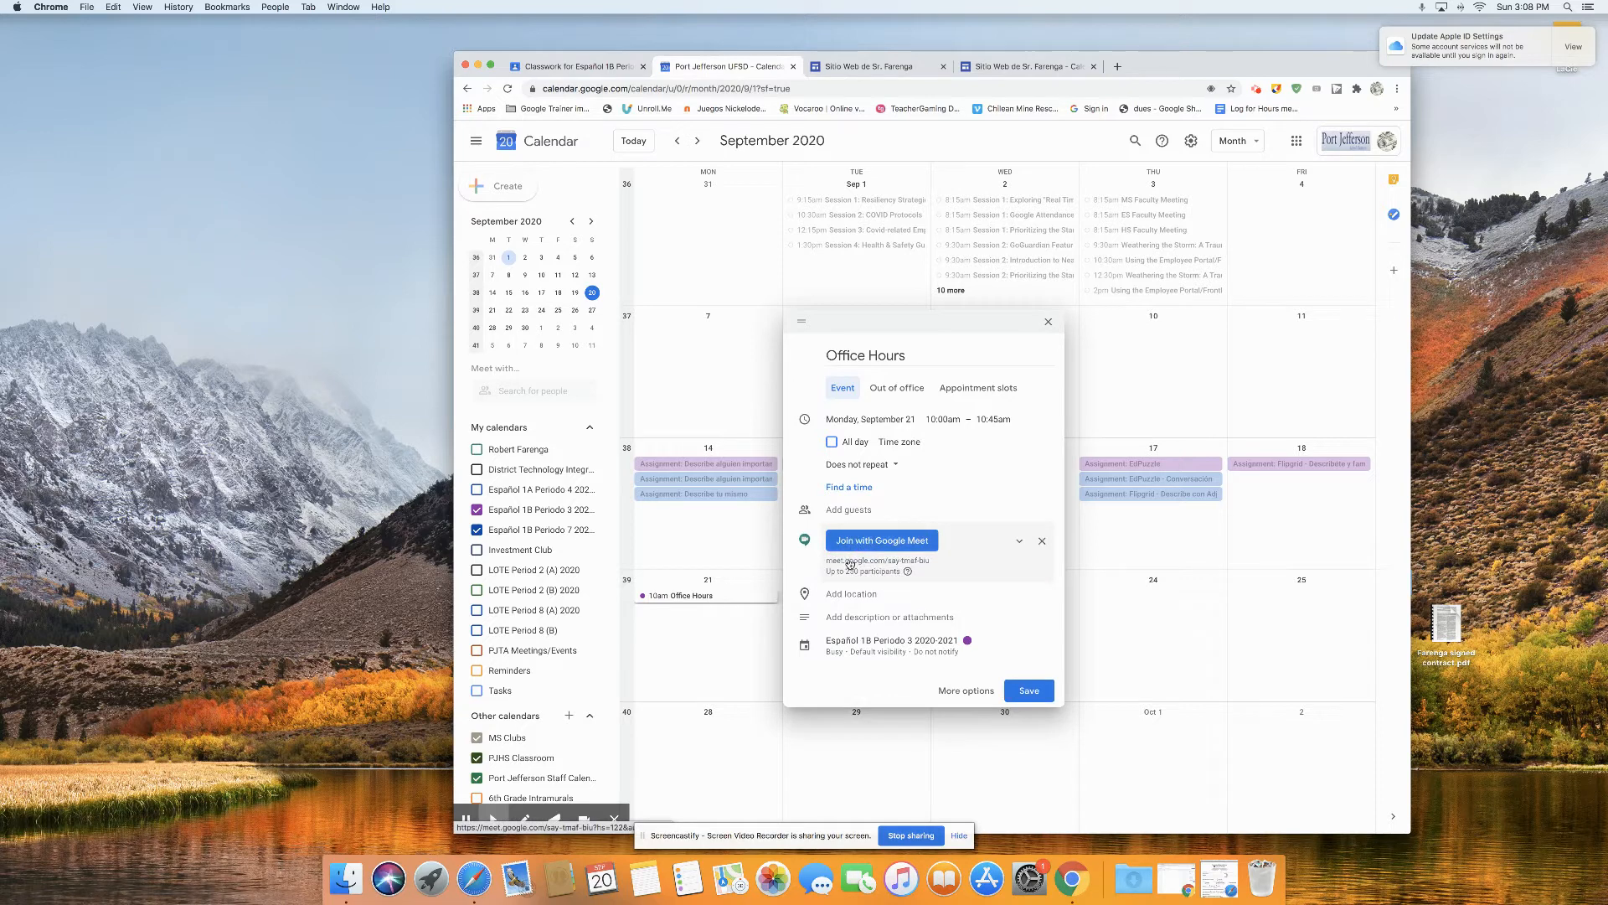
pyautogui.click(850, 563)
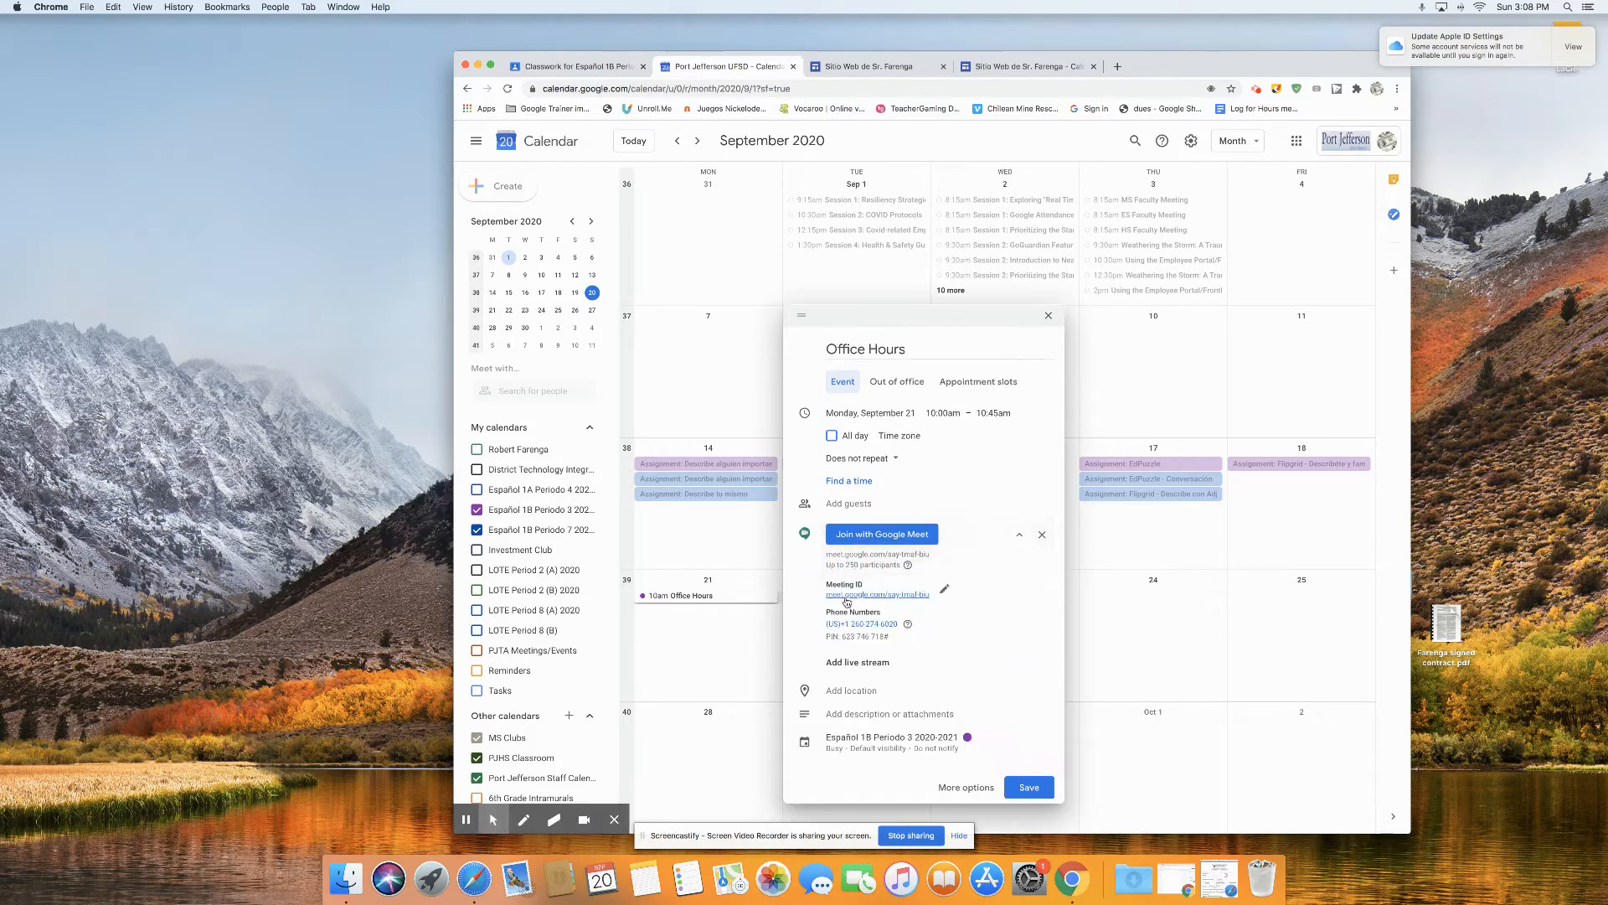
pyautogui.moveTo(809, 595)
pyautogui.mouseDown()
pyautogui.moveTo(840, 595)
pyautogui.moveTo(825, 593)
pyautogui.mouseUp()
# Step: Give the event a custom recurrence of every 1 week on Monday, ending on Jun 21, 2021, and save it
pyautogui.click(966, 787)
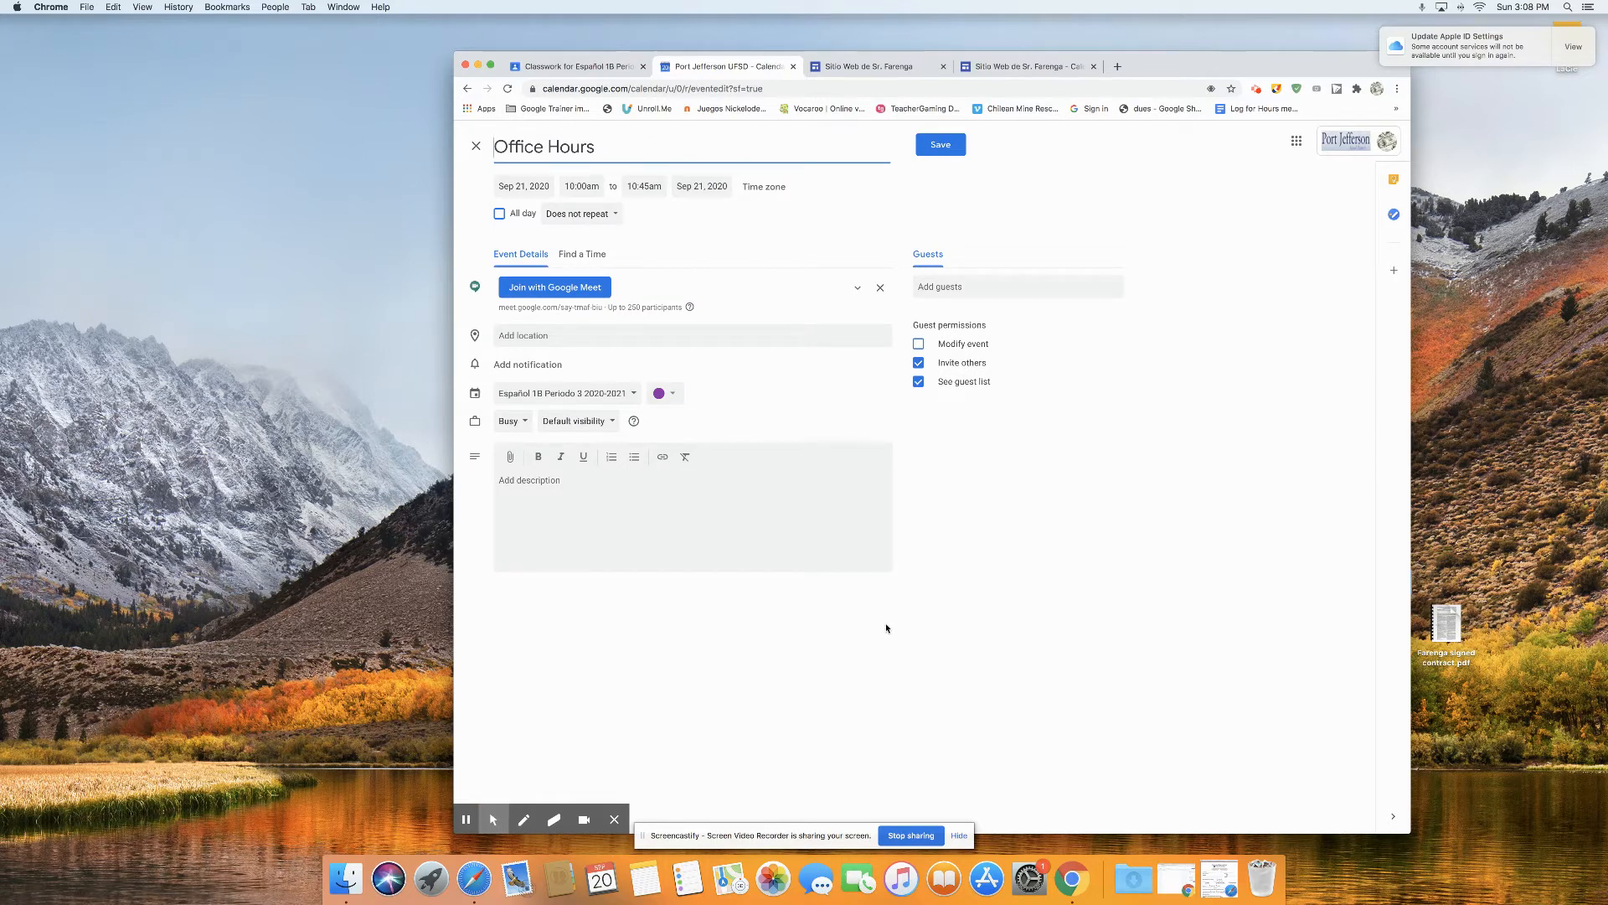
pyautogui.click(578, 216)
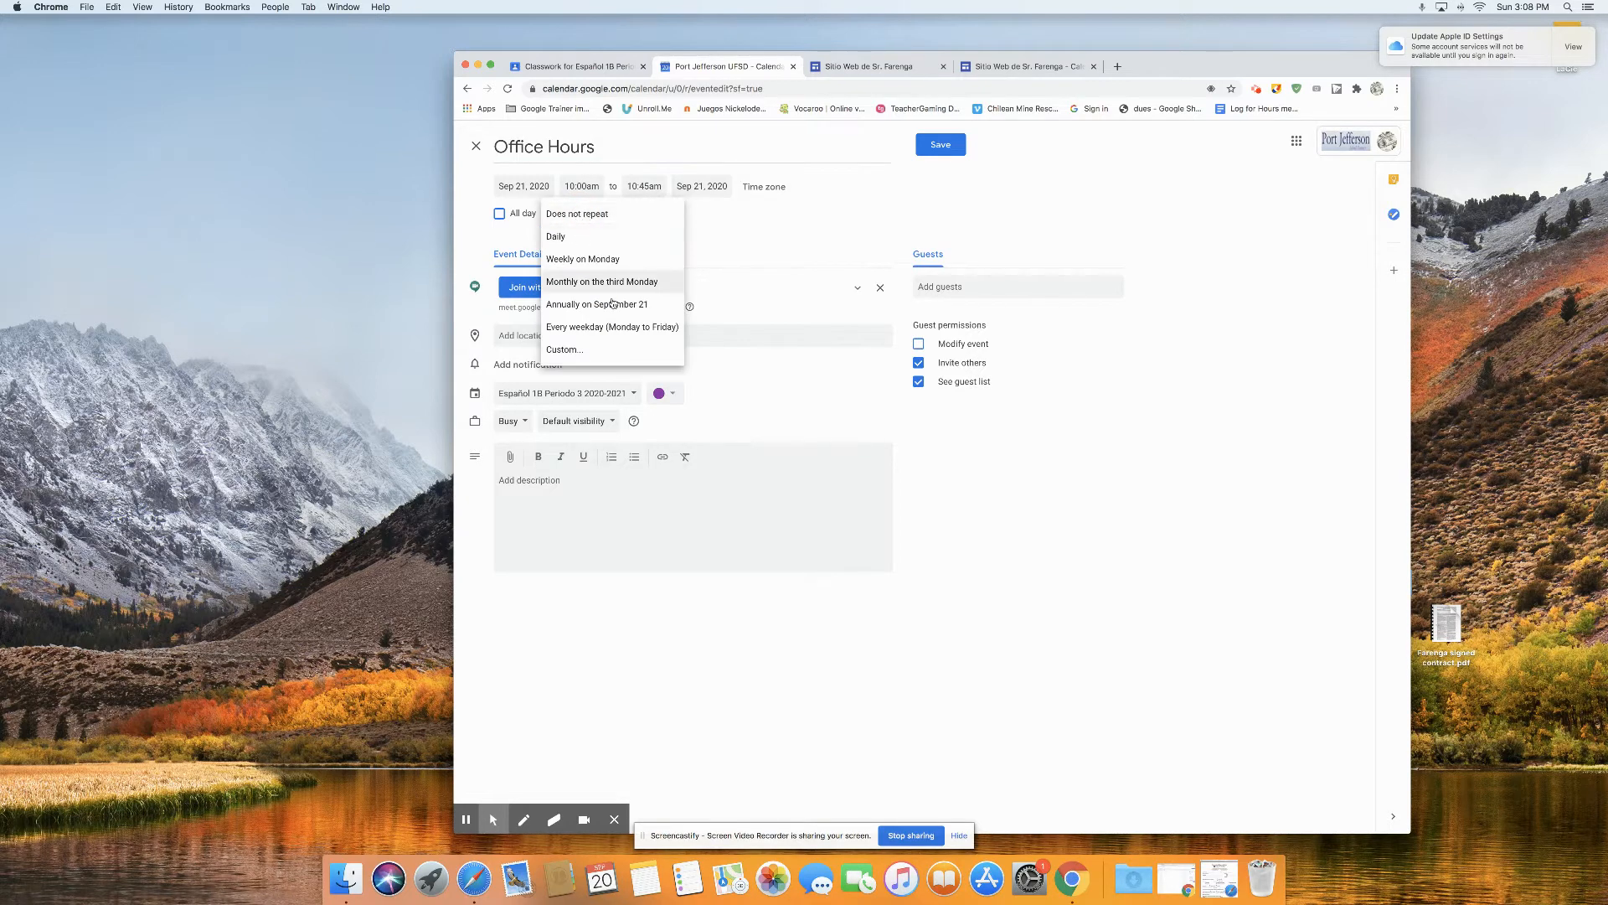
pyautogui.click(587, 350)
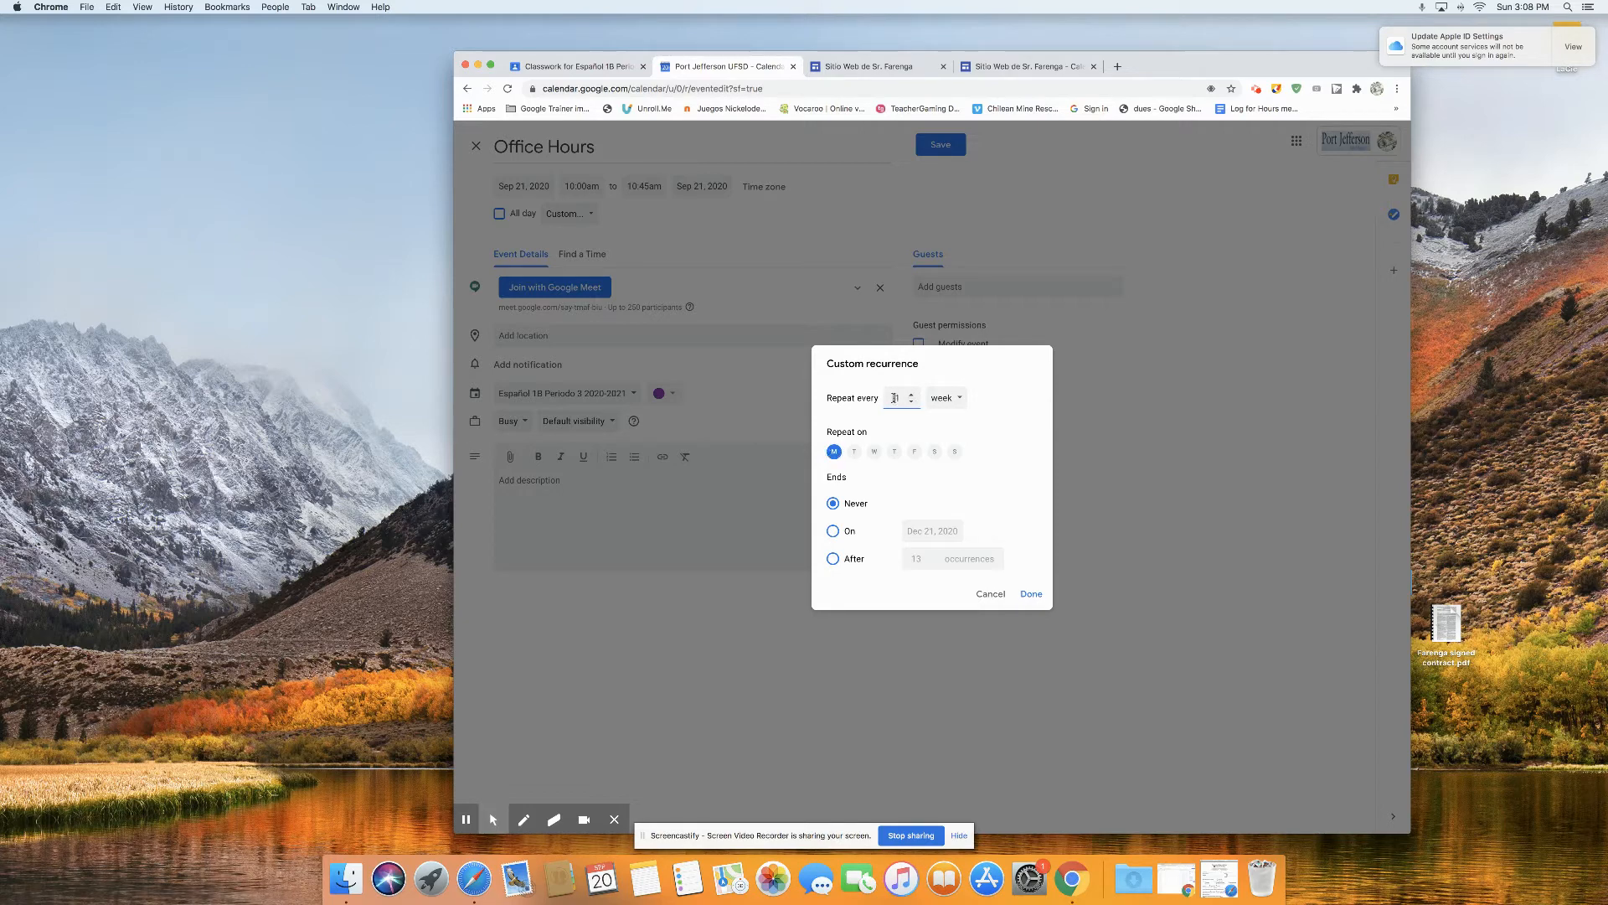
pyautogui.click(833, 531)
pyautogui.click(930, 530)
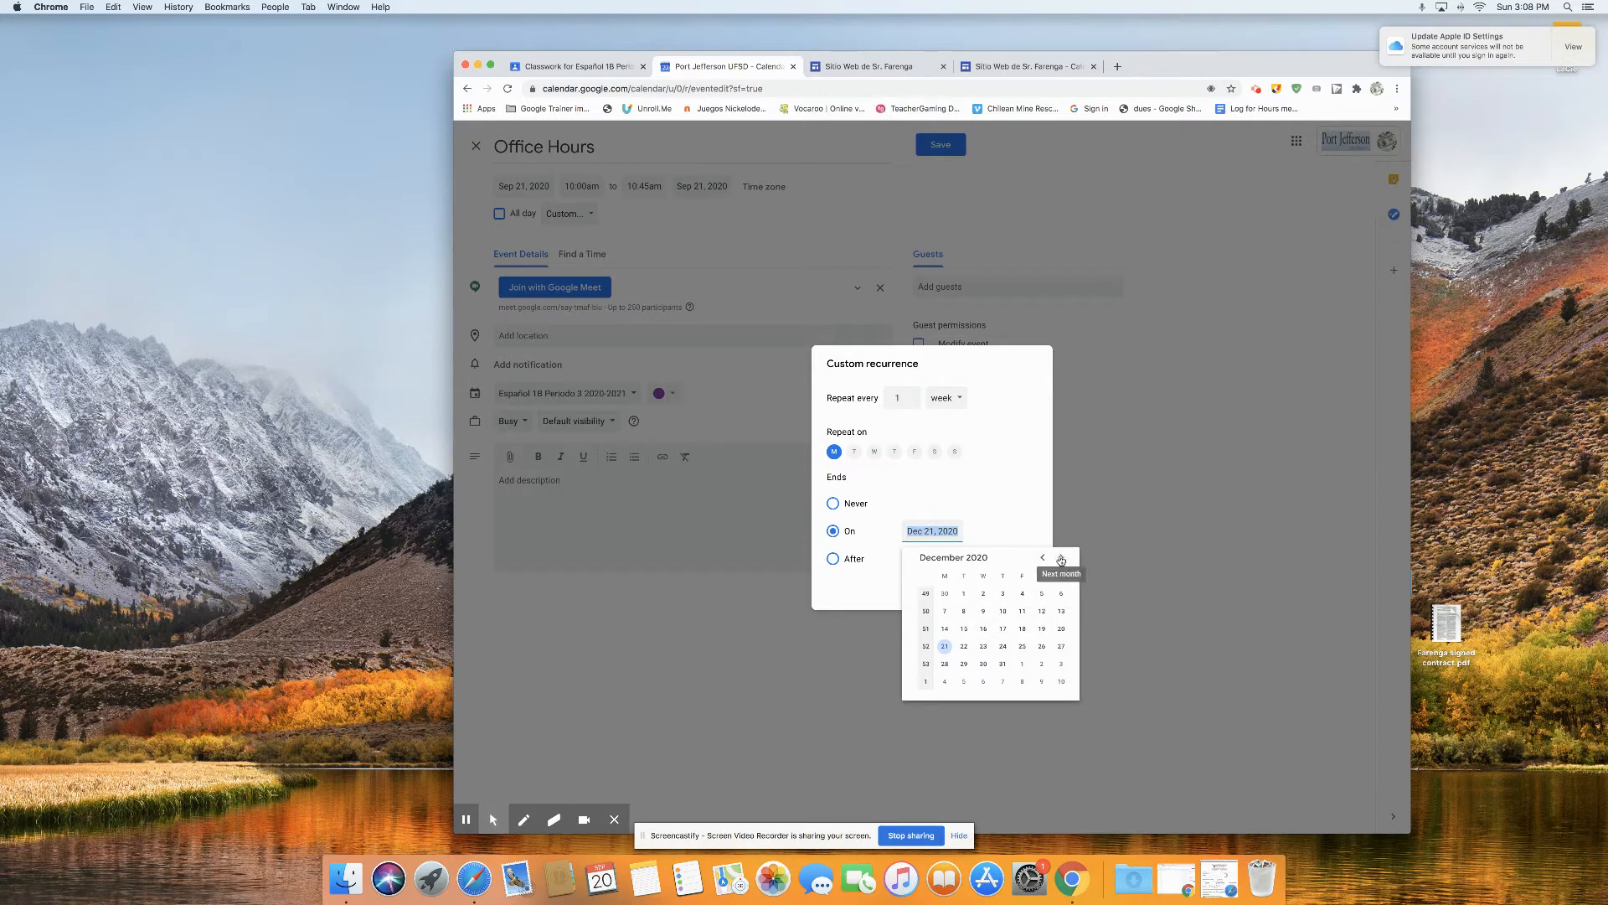
pyautogui.click(1061, 559)
pyautogui.click(1061, 558)
pyautogui.click(1061, 559)
pyautogui.click(1062, 560)
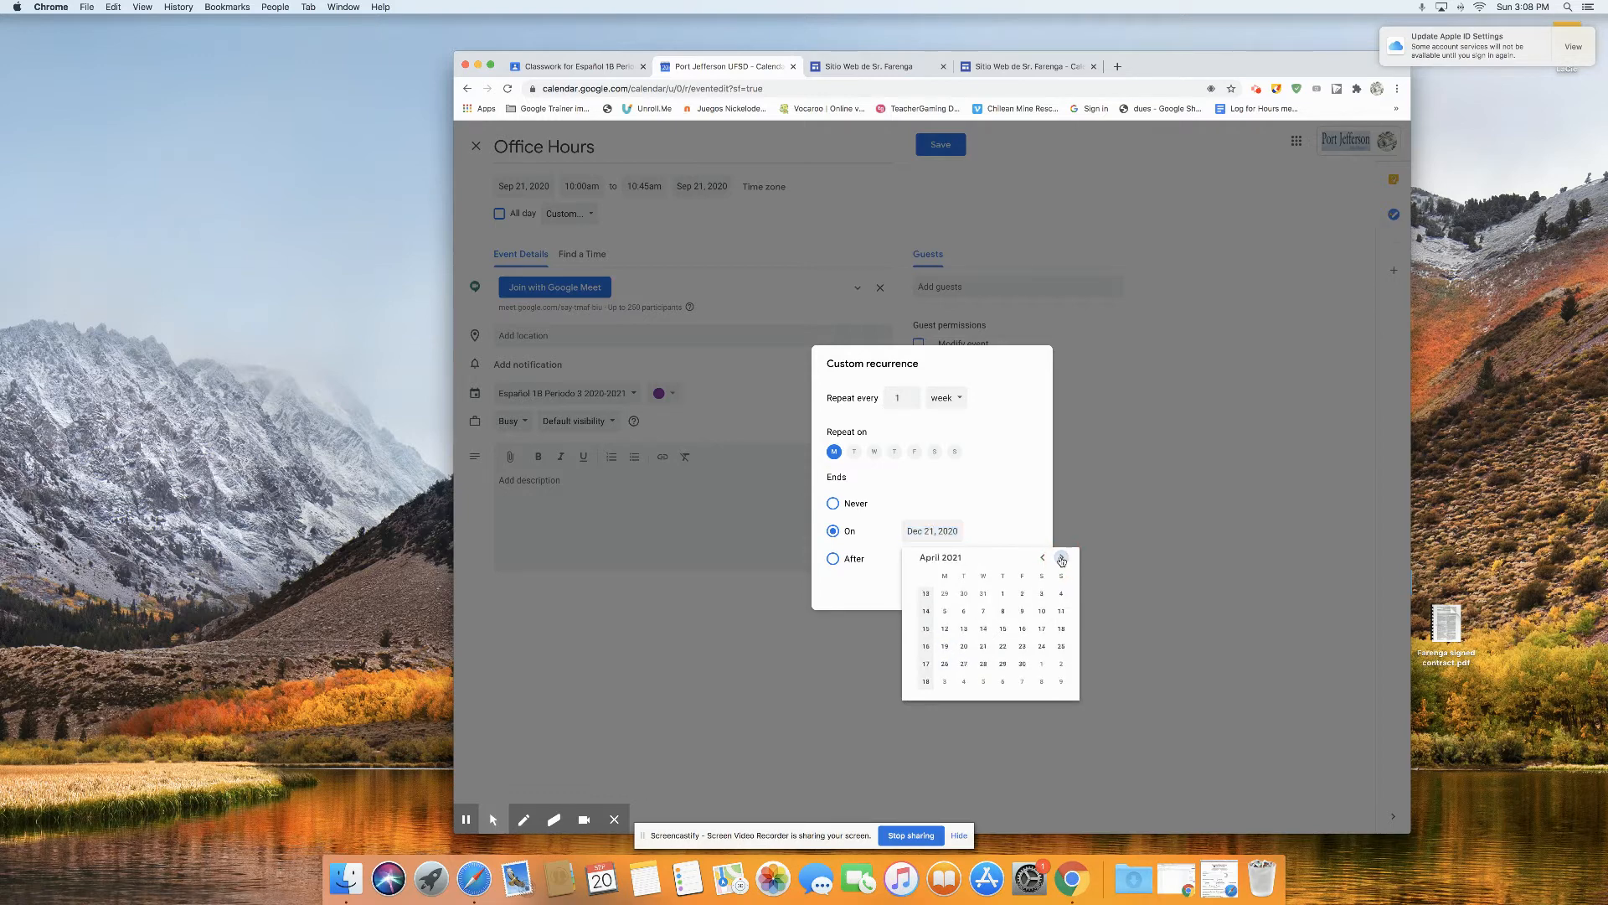
pyautogui.click(1063, 560)
pyautogui.click(1063, 561)
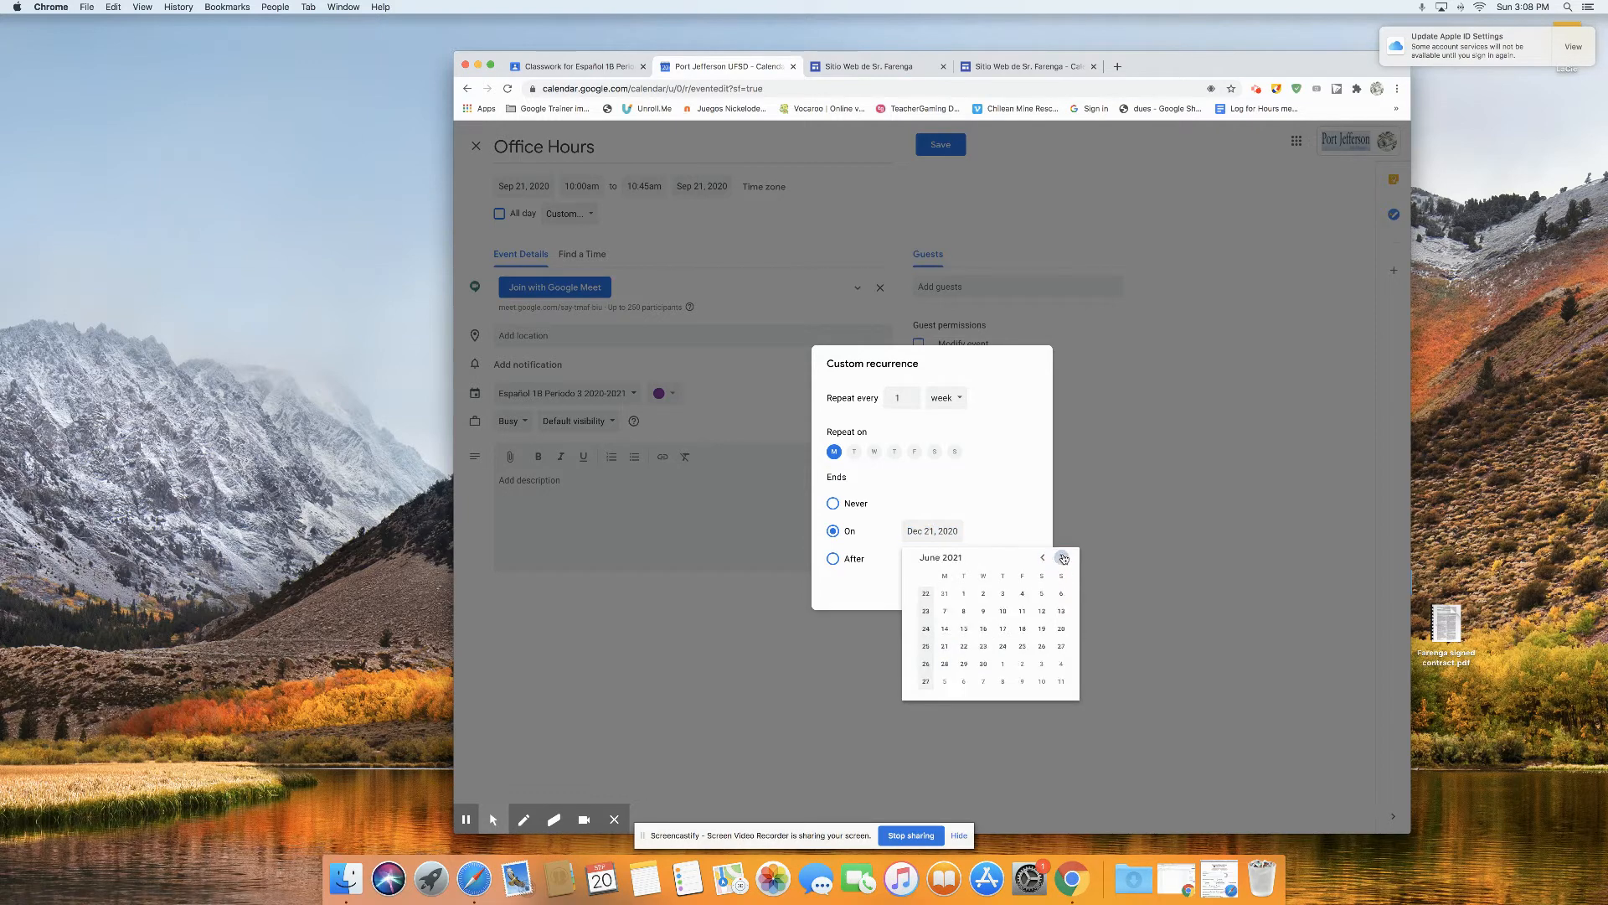
pyautogui.click(944, 646)
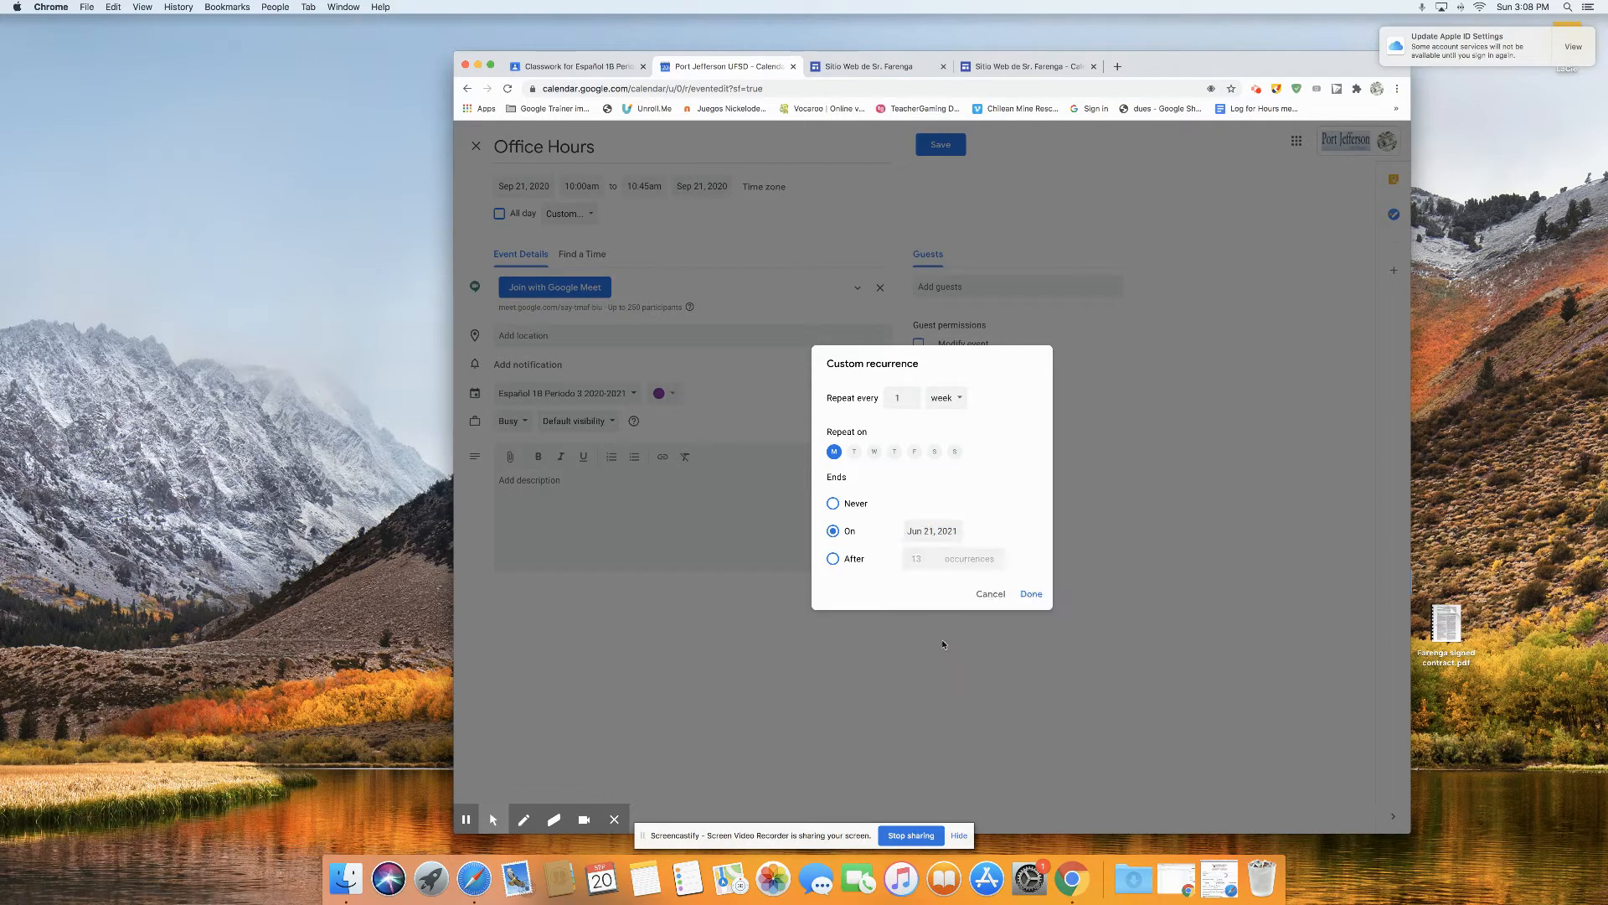
pyautogui.click(1031, 594)
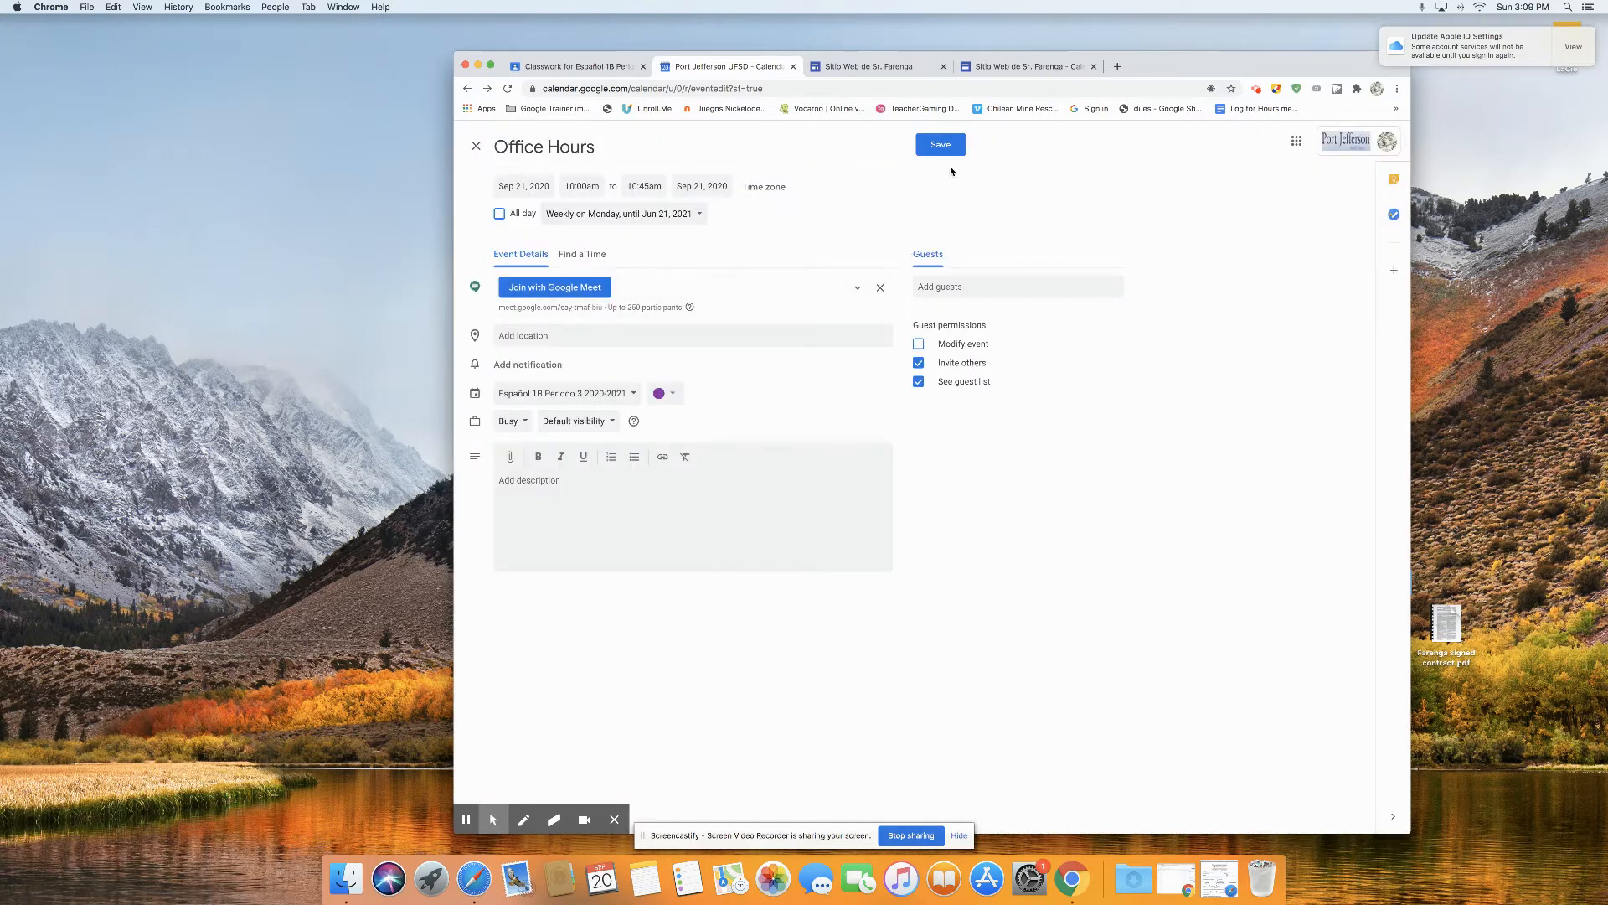
pyautogui.click(942, 143)
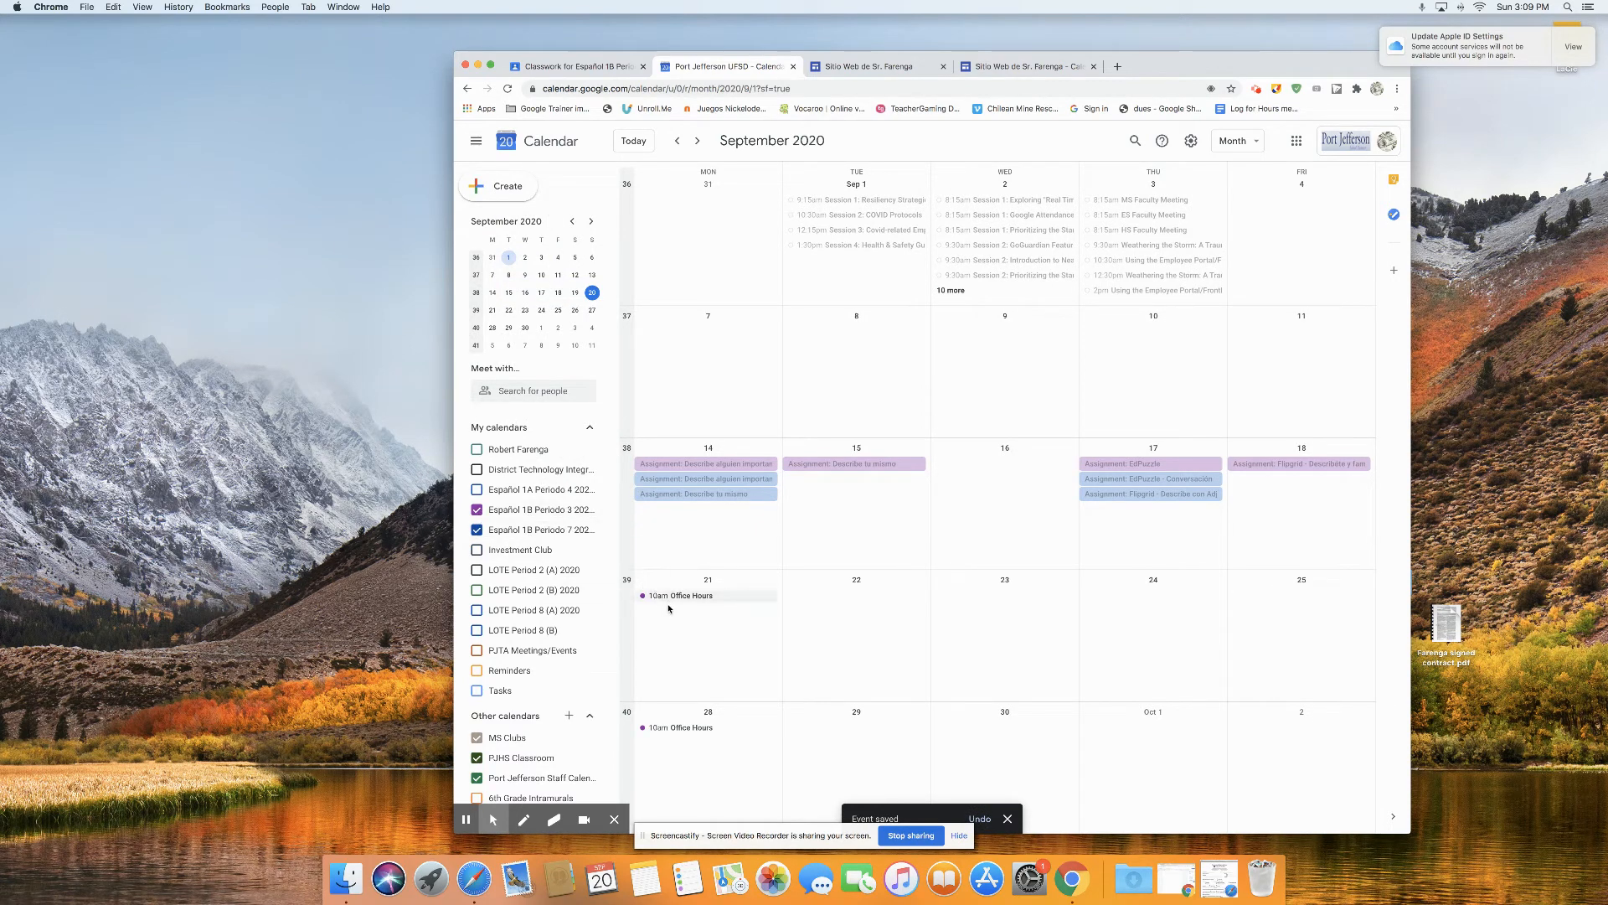
# Step: Review the recurring Office Hours events in the following months, including the details of the November 23 occurrence
pyautogui.scroll(-1, 684, 607)
pyautogui.scroll(-1, 684, 606)
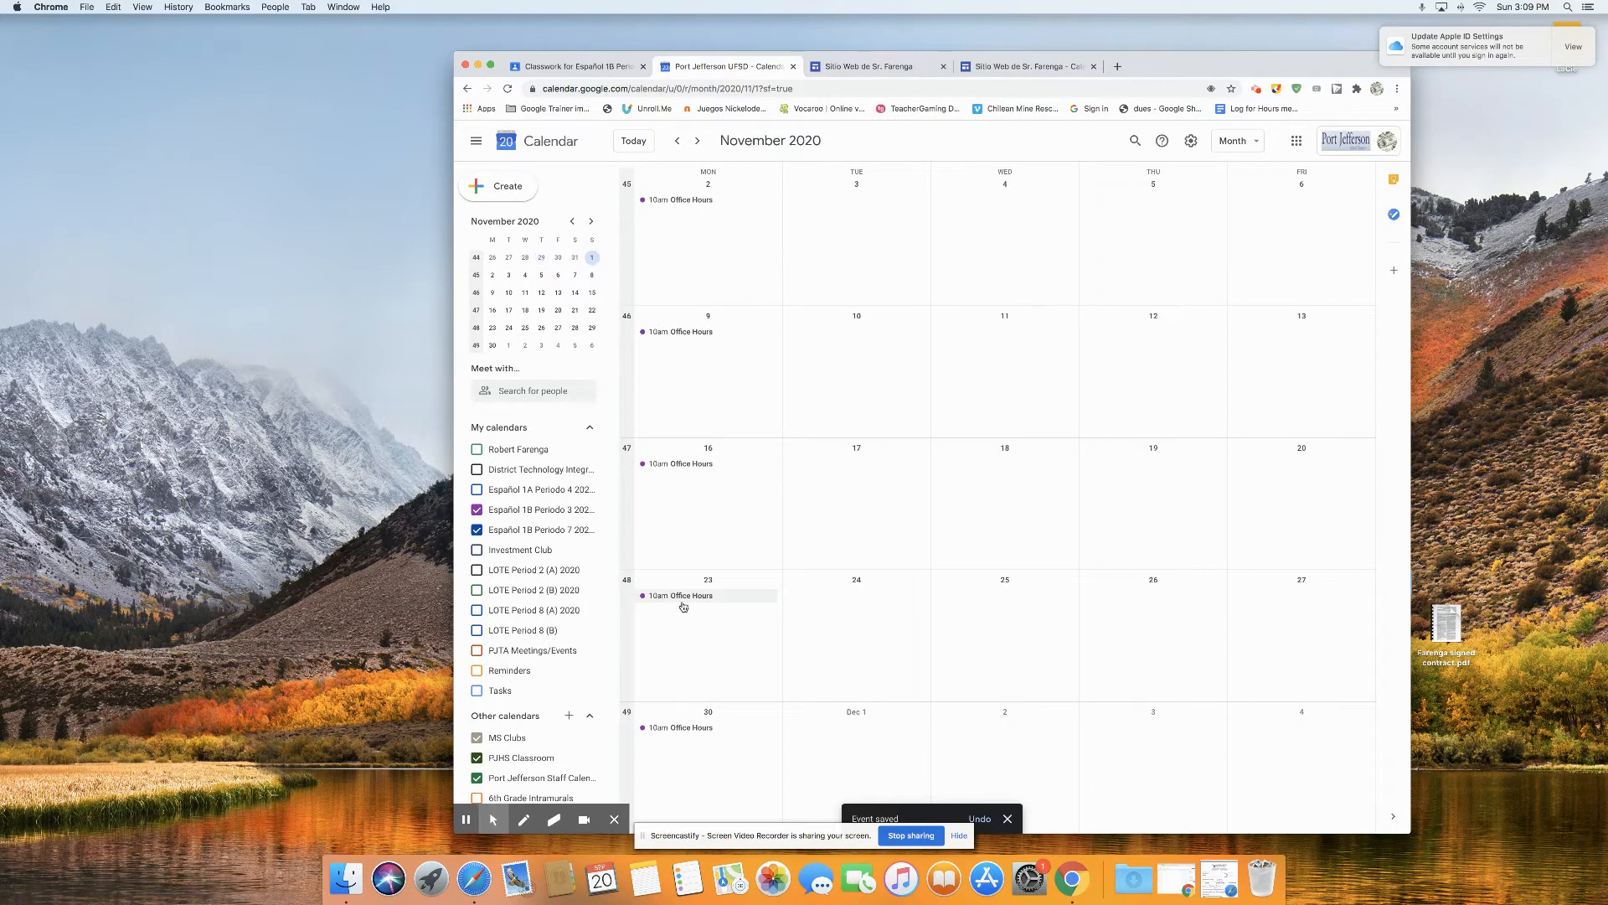
pyautogui.click(682, 596)
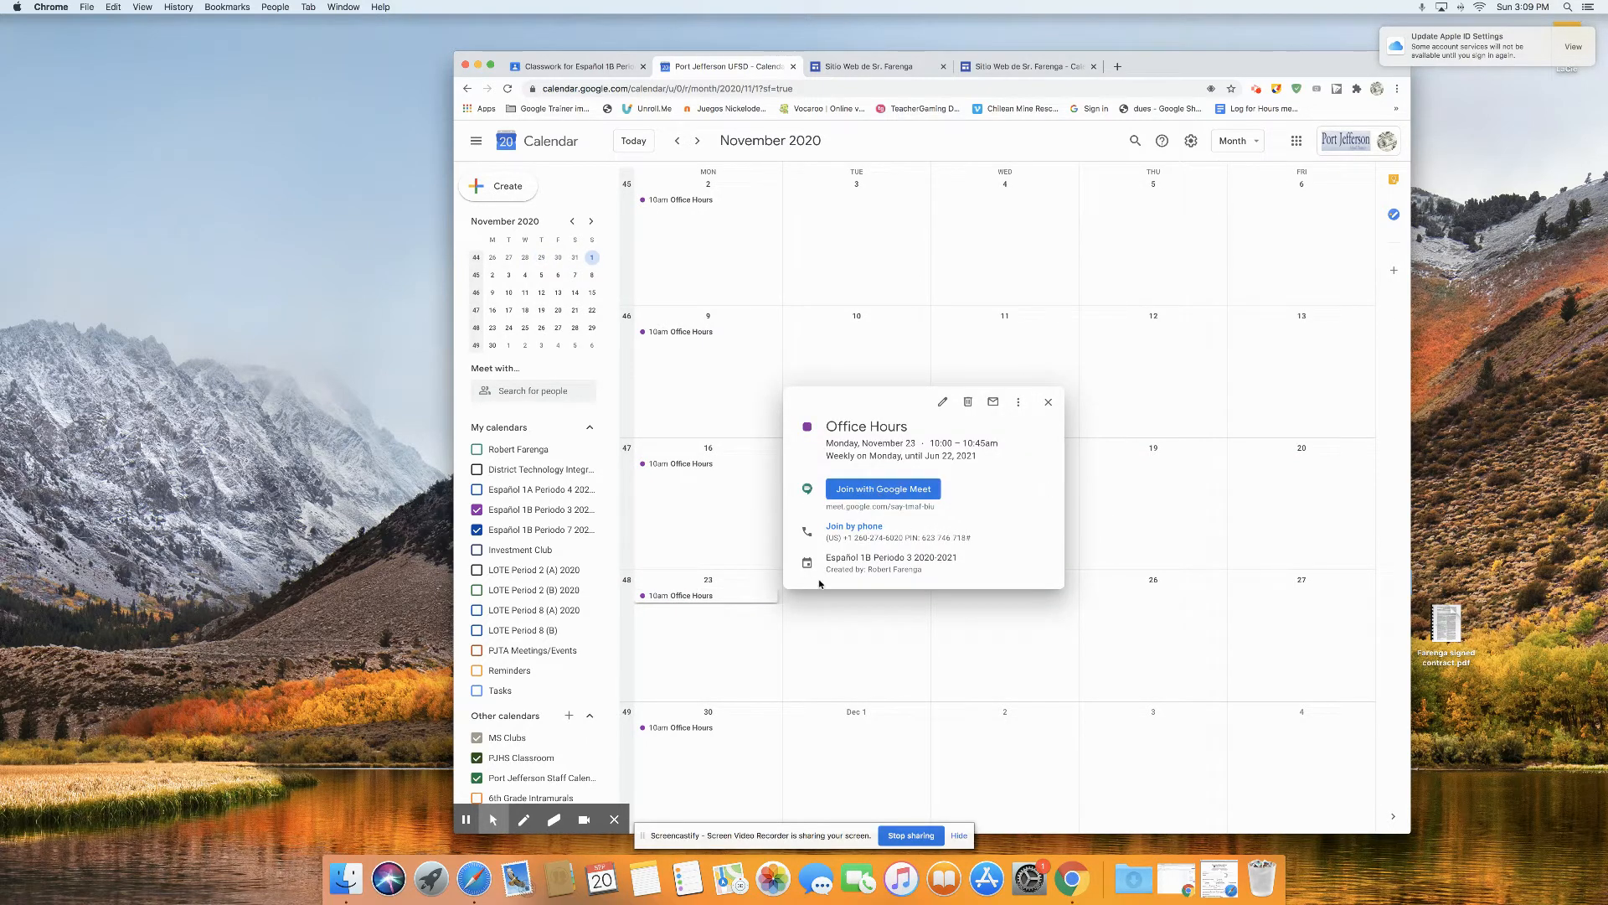
pyautogui.scroll(-4, 737, 623)
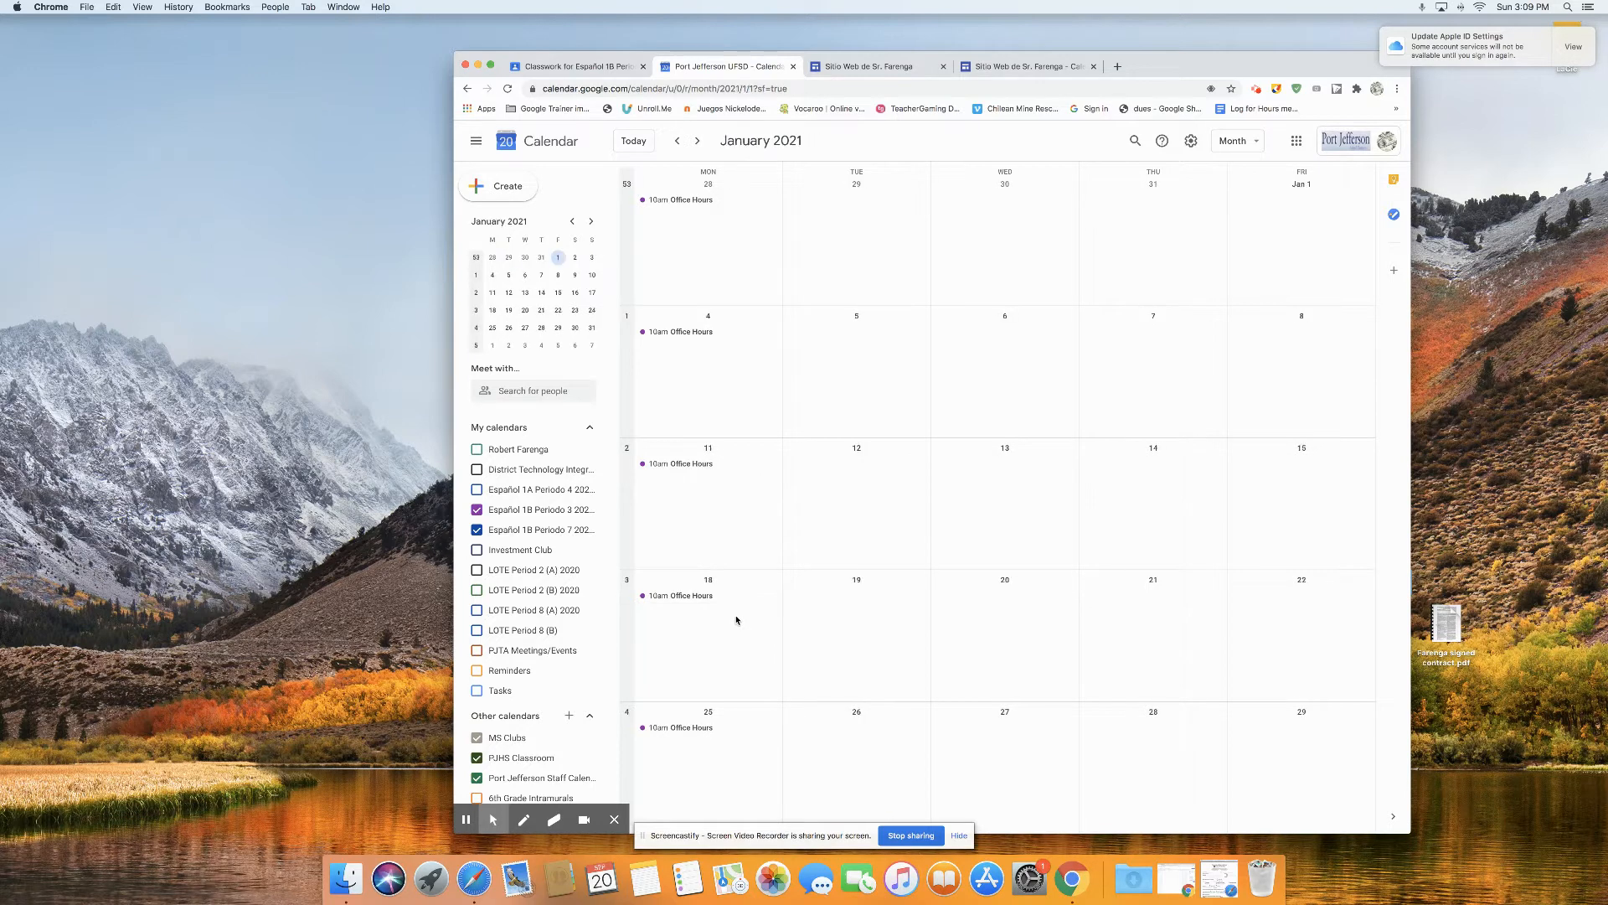
pyautogui.scroll(5, 736, 620)
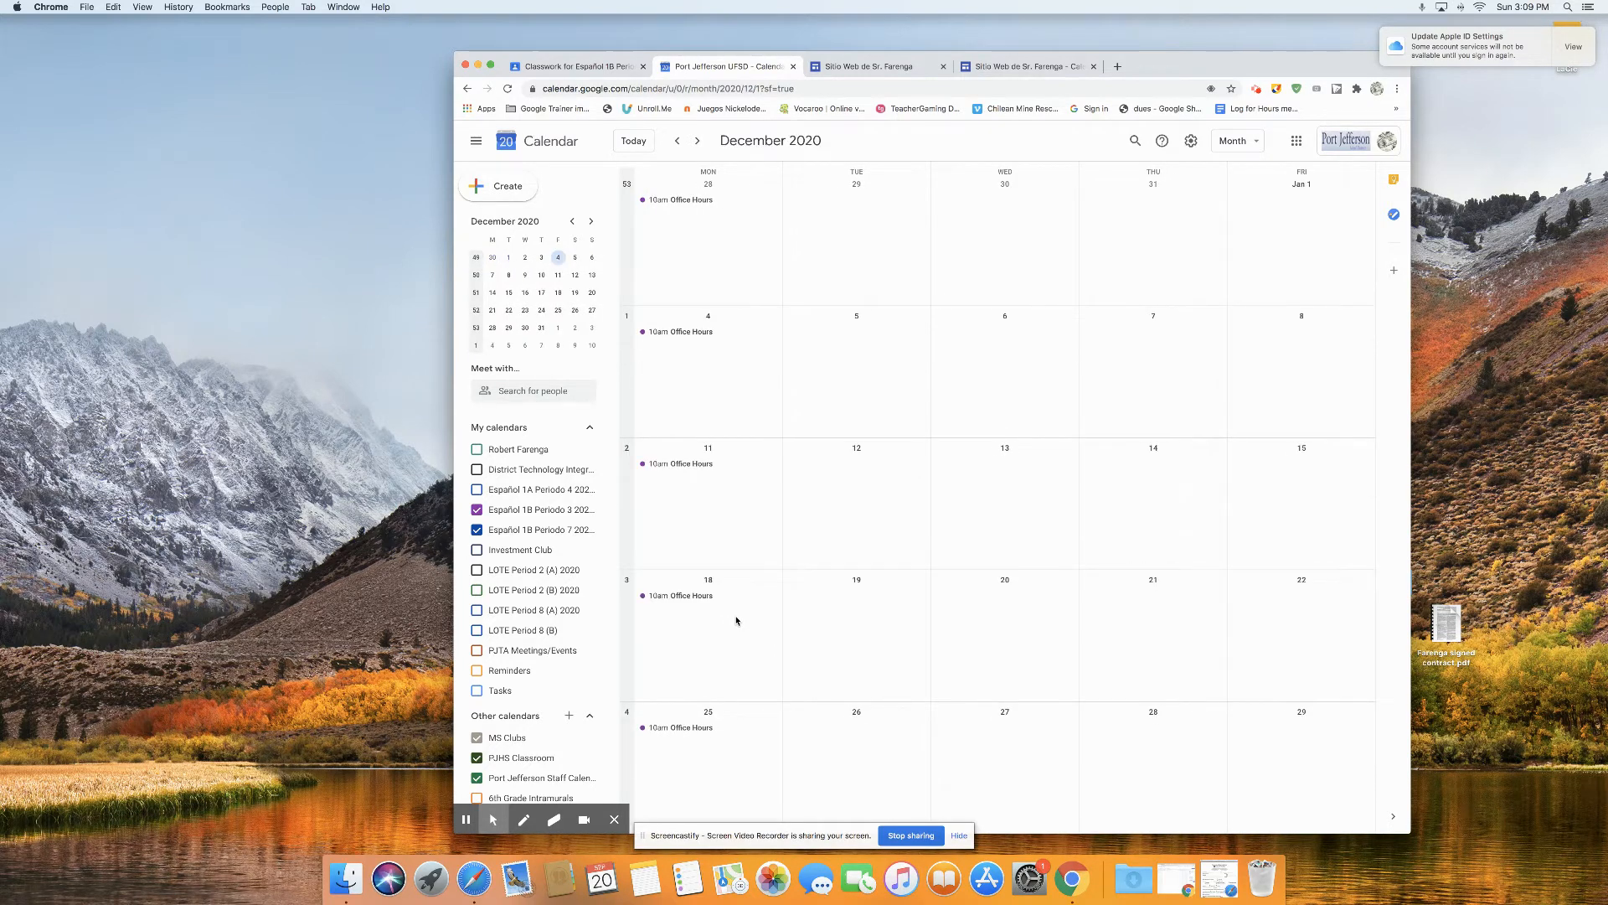
pyautogui.scroll(1, 736, 621)
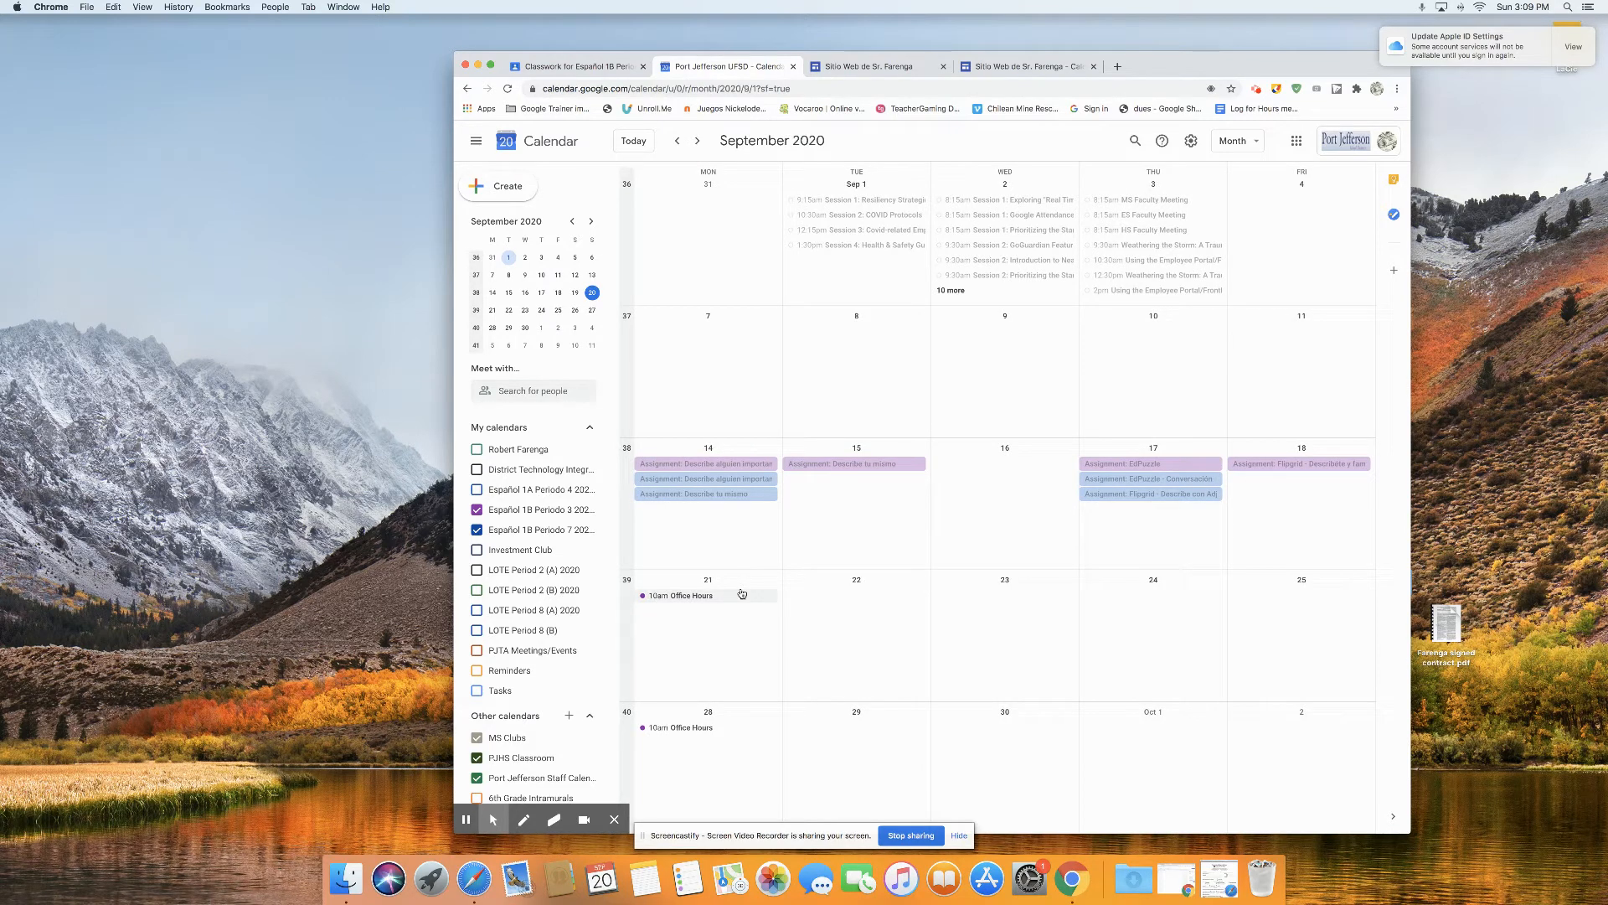
# Step: Delete only the September 28 occurrence of the recurring Office Hours event
pyautogui.click(690, 729)
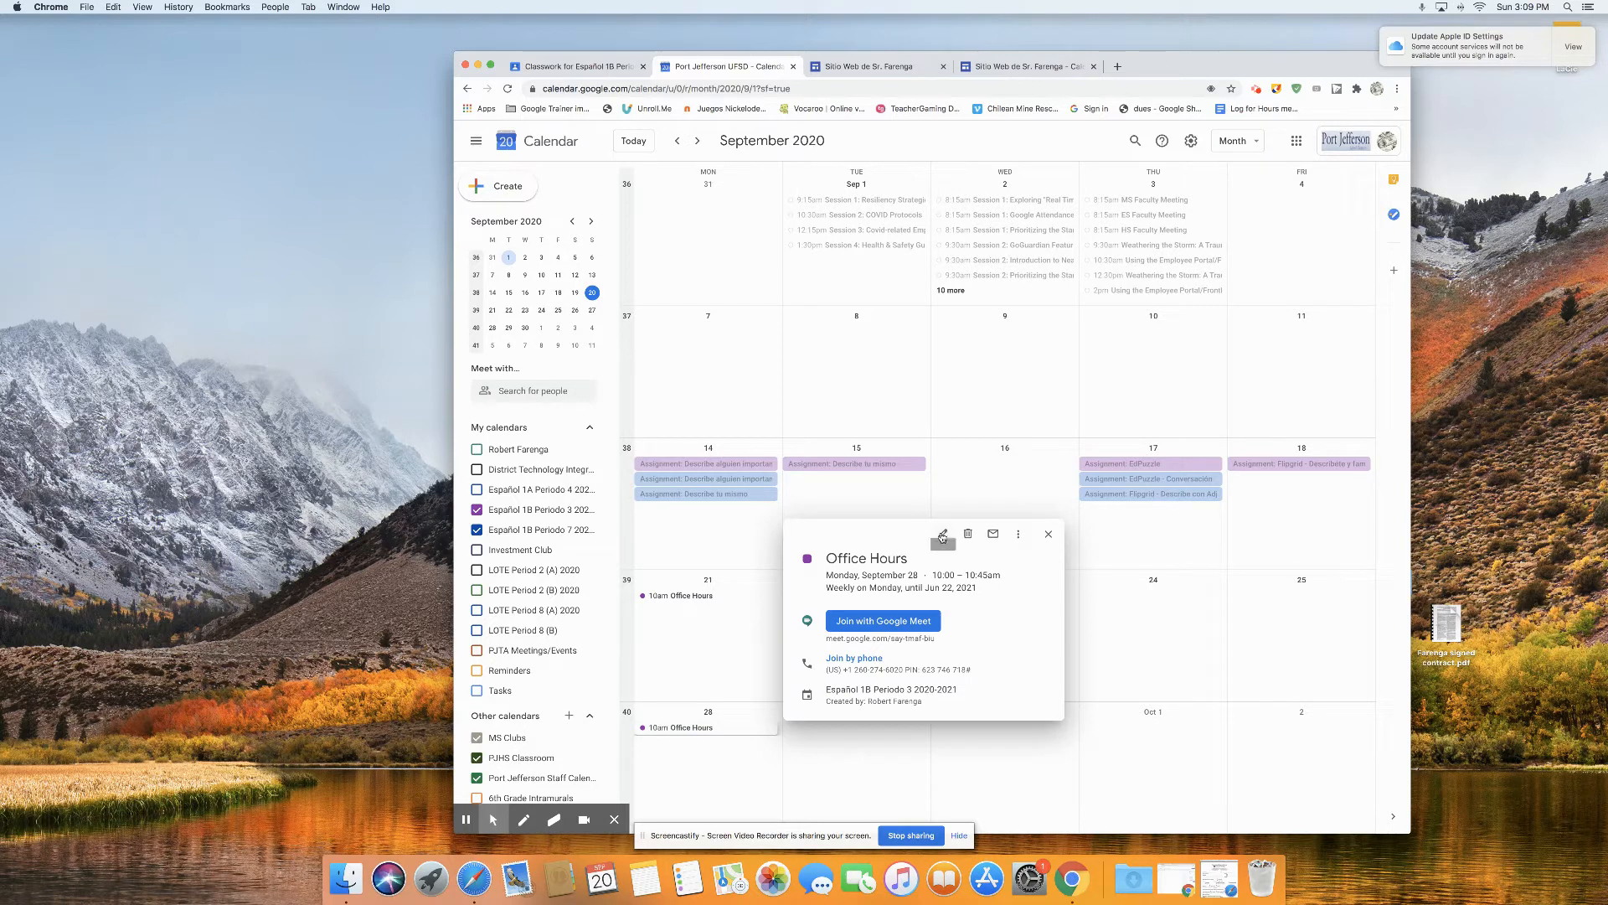
pyautogui.click(942, 535)
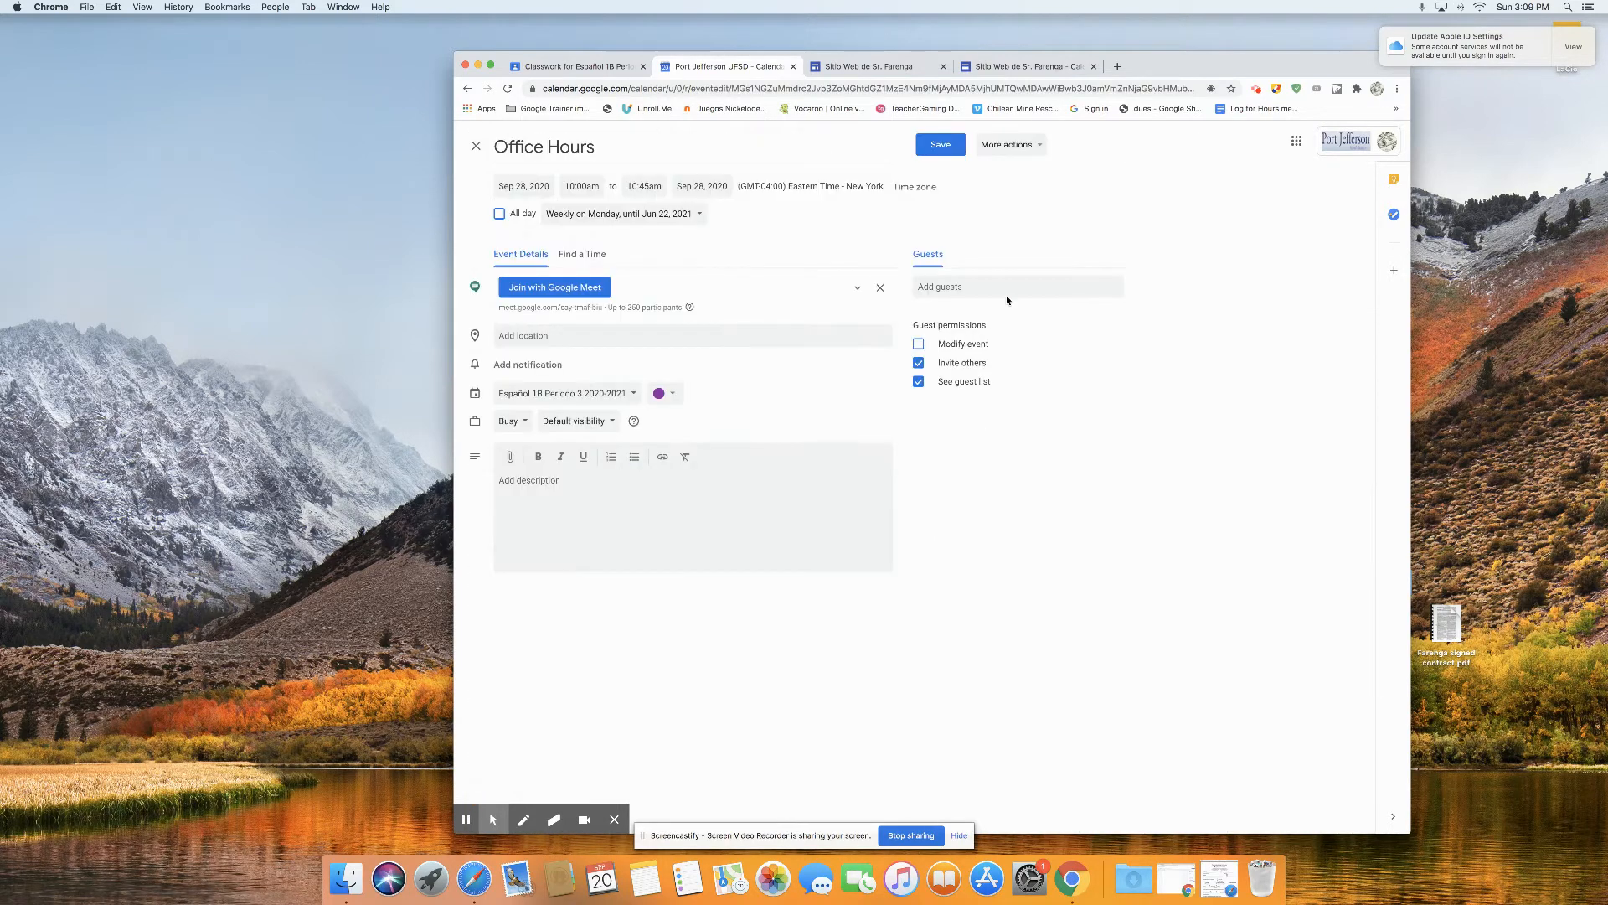
pyautogui.click(1020, 147)
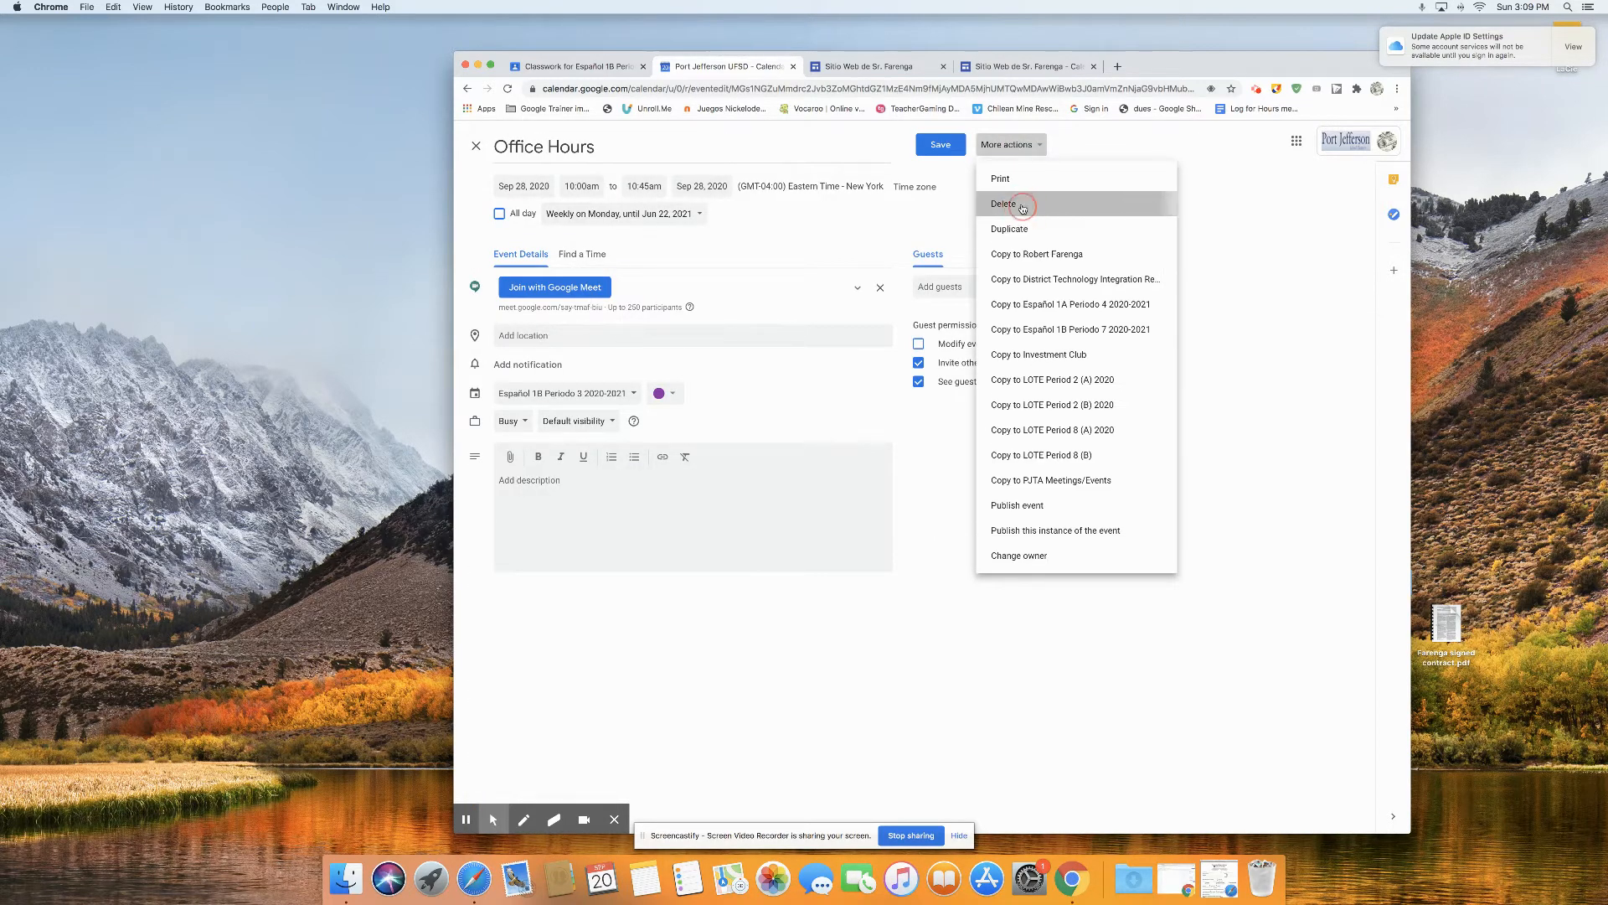
pyautogui.click(1020, 202)
pyautogui.click(1015, 532)
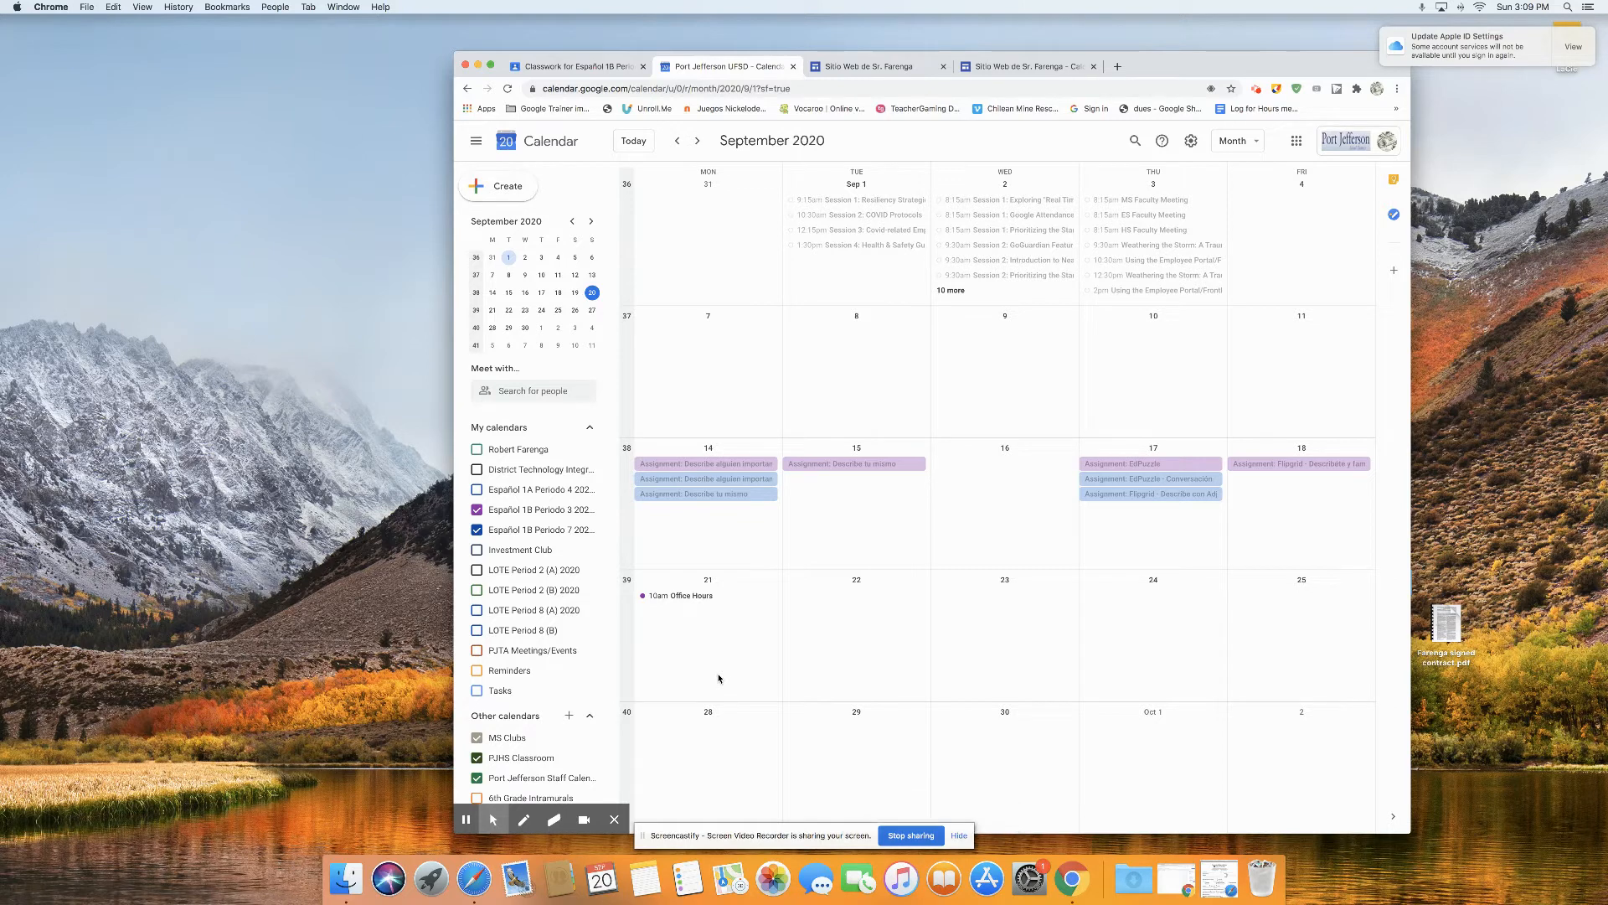
# Step: Duplicate the September 21 Office Hours series, assign the copy to the Español 1B Periodo 7 2020-2021 calendar and save it
pyautogui.moveTo(538, 512)
pyautogui.click(695, 600)
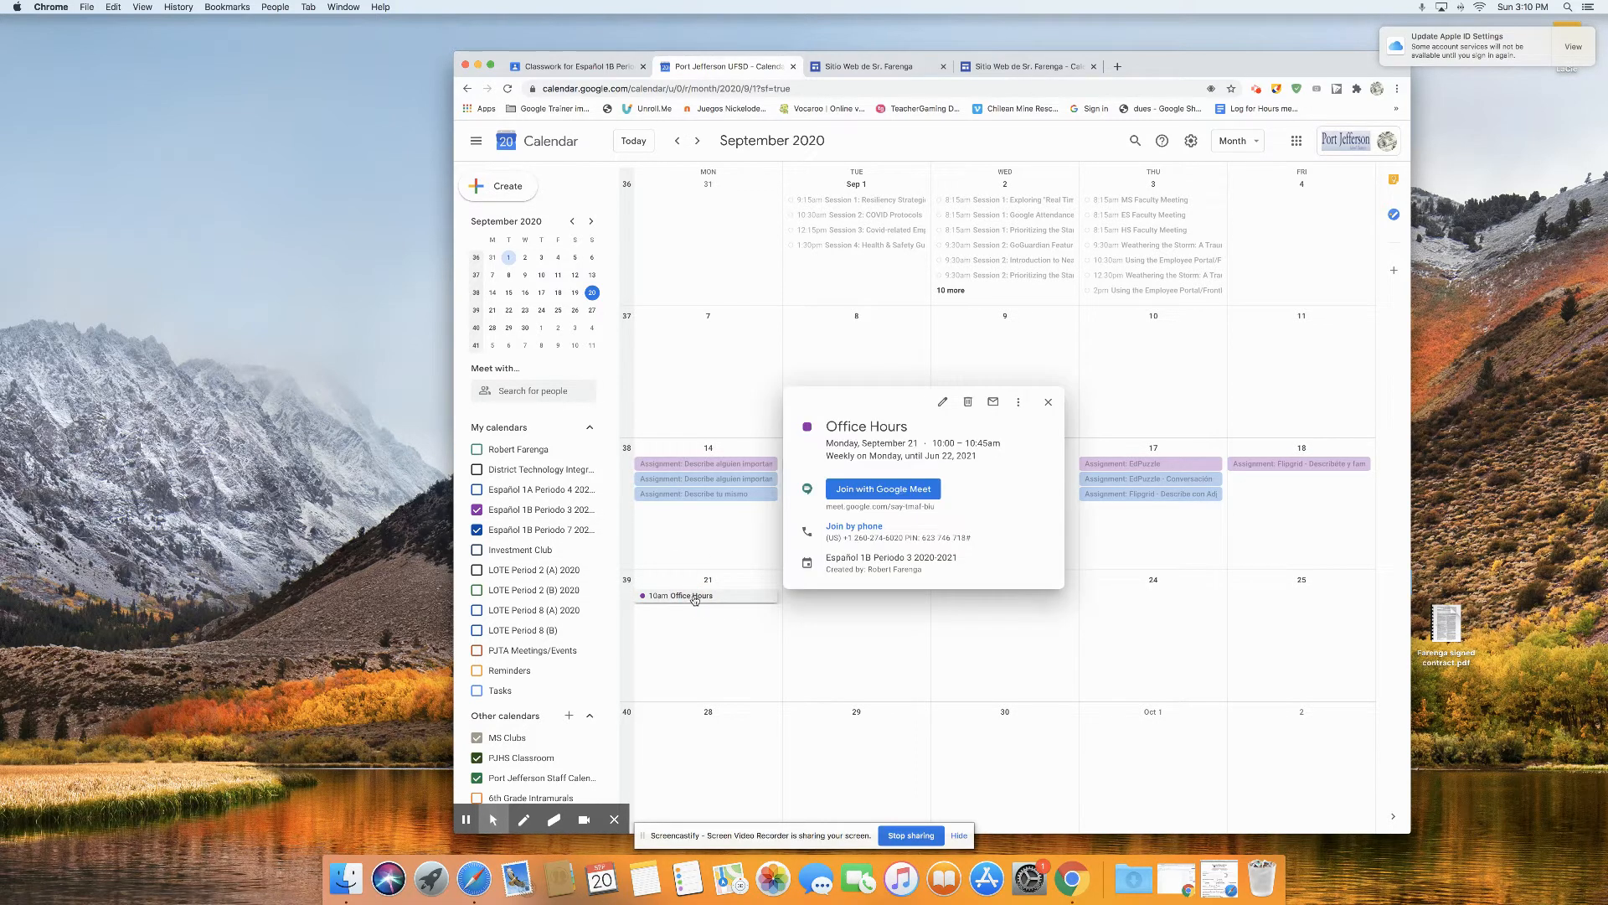
pyautogui.click(1017, 404)
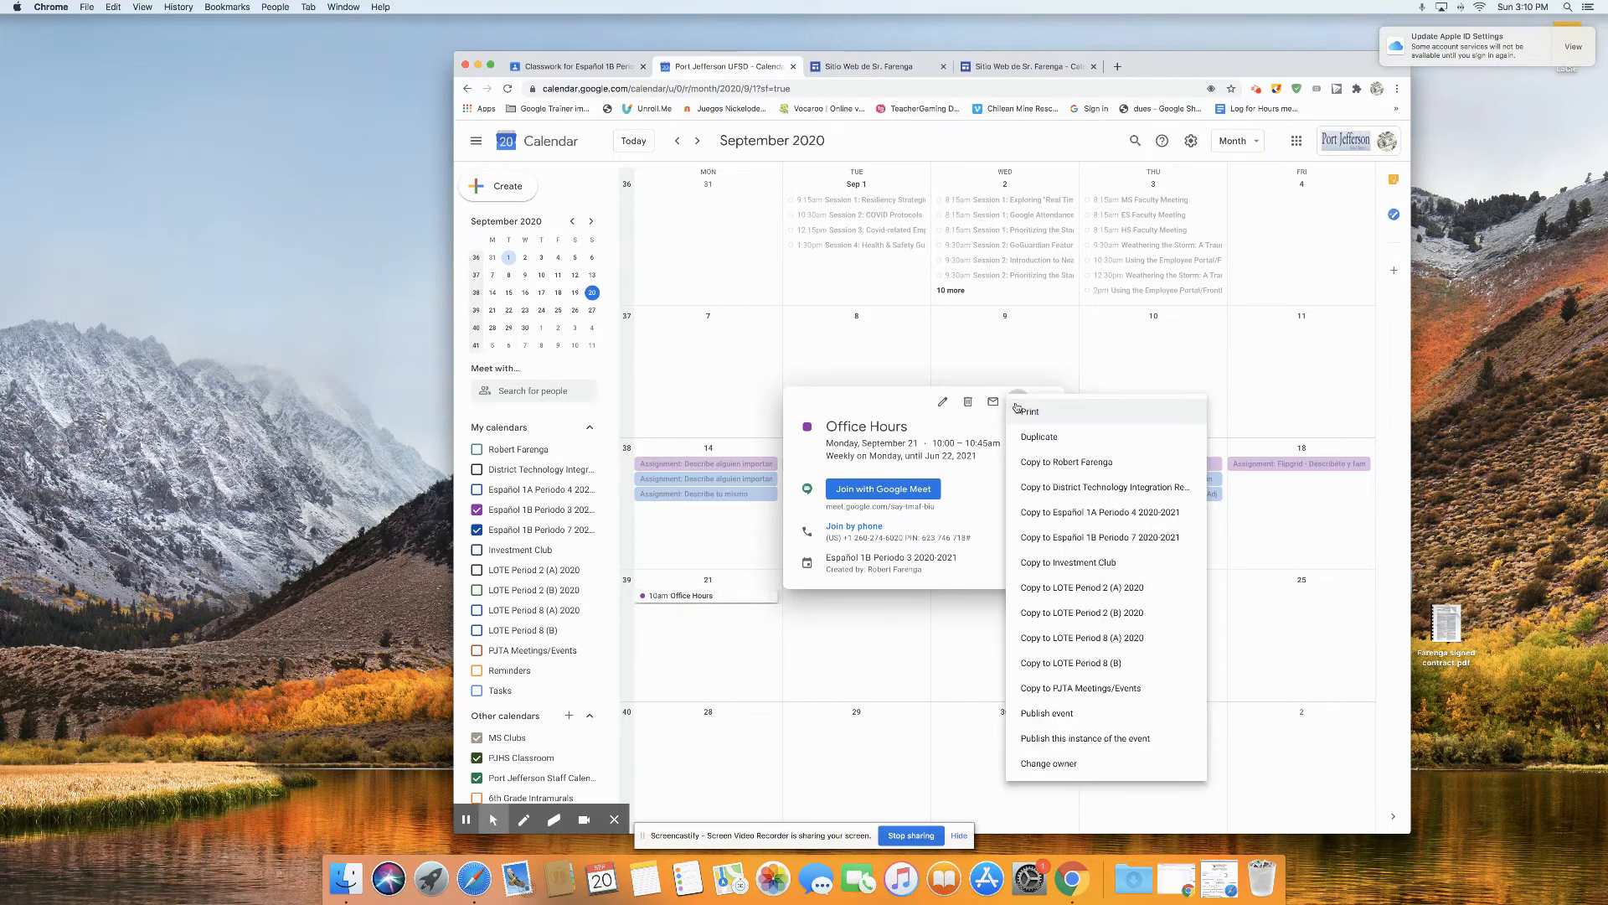
pyautogui.click(1038, 438)
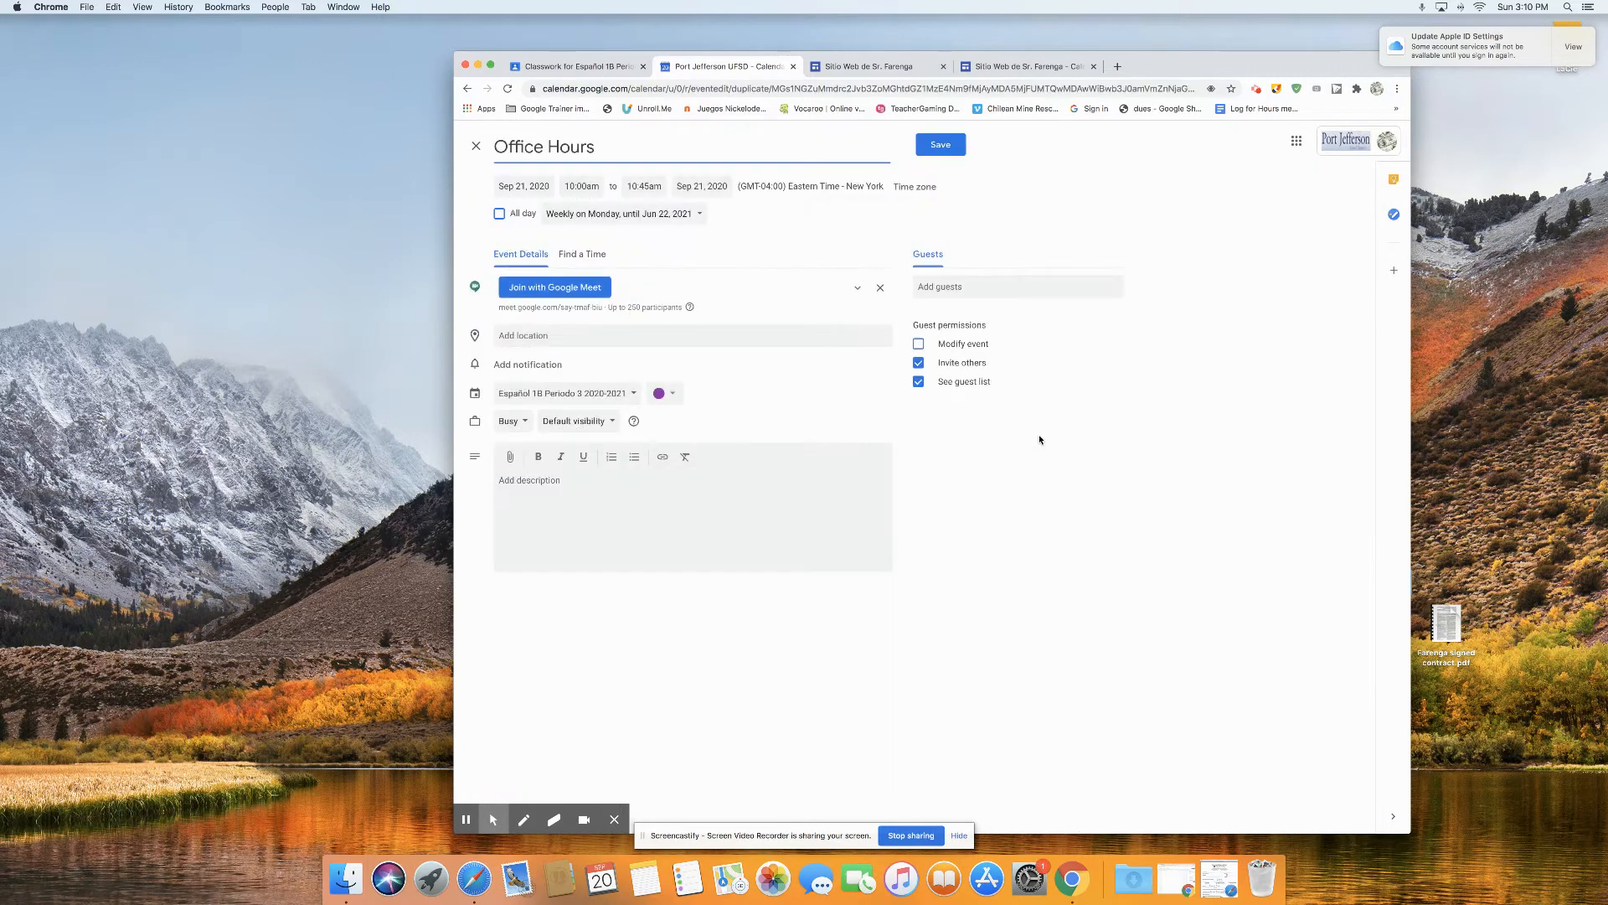
pyautogui.click(551, 397)
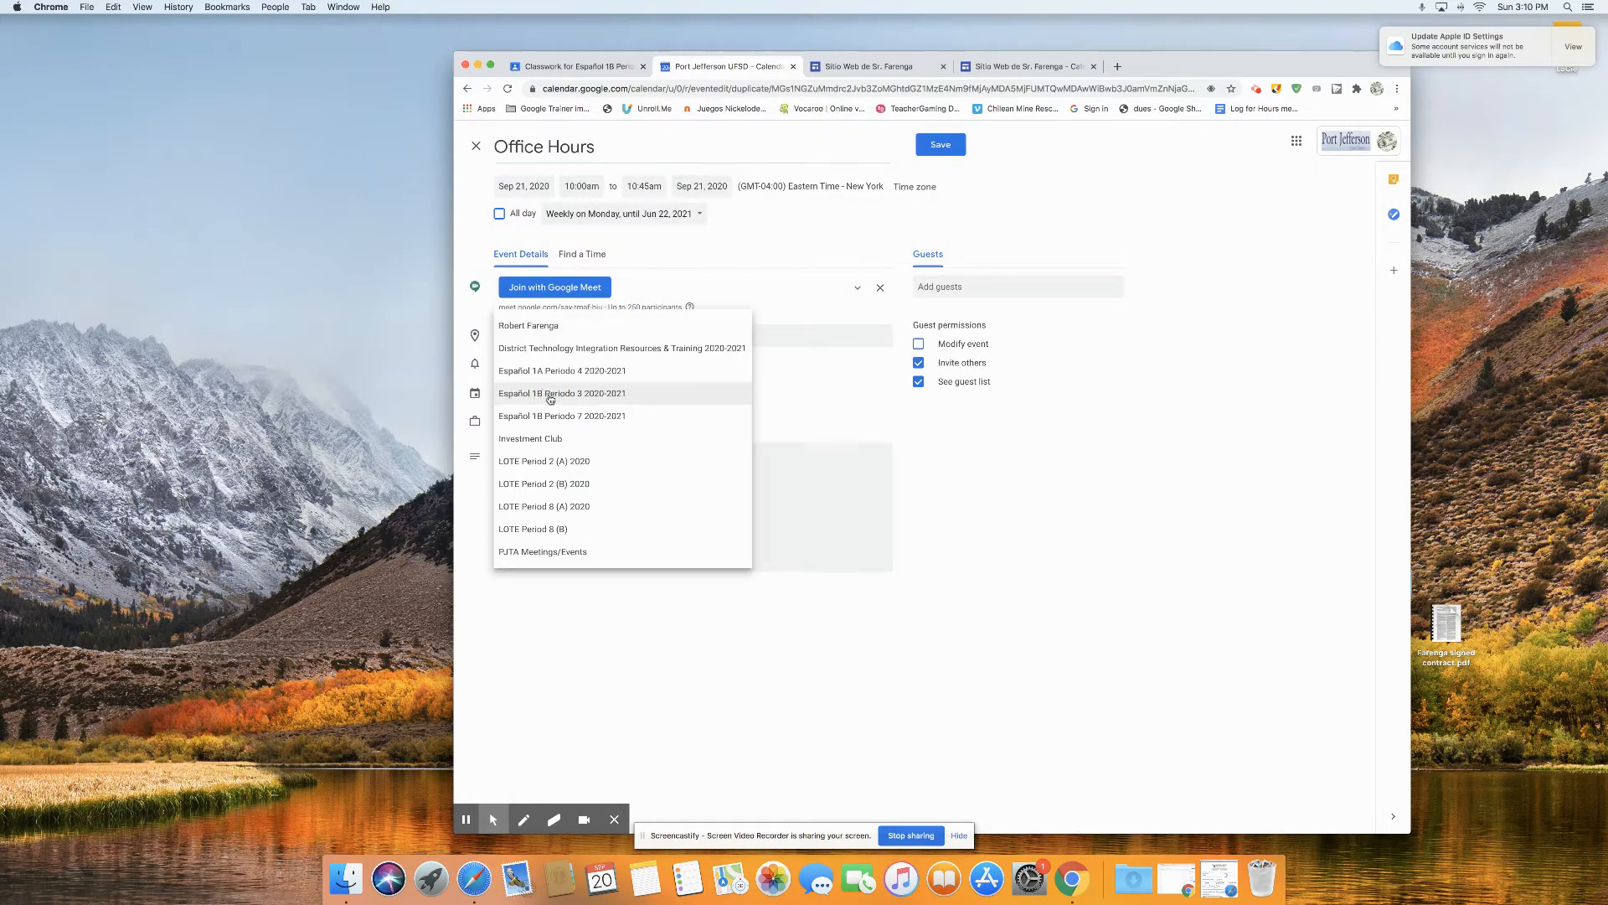
pyautogui.click(579, 418)
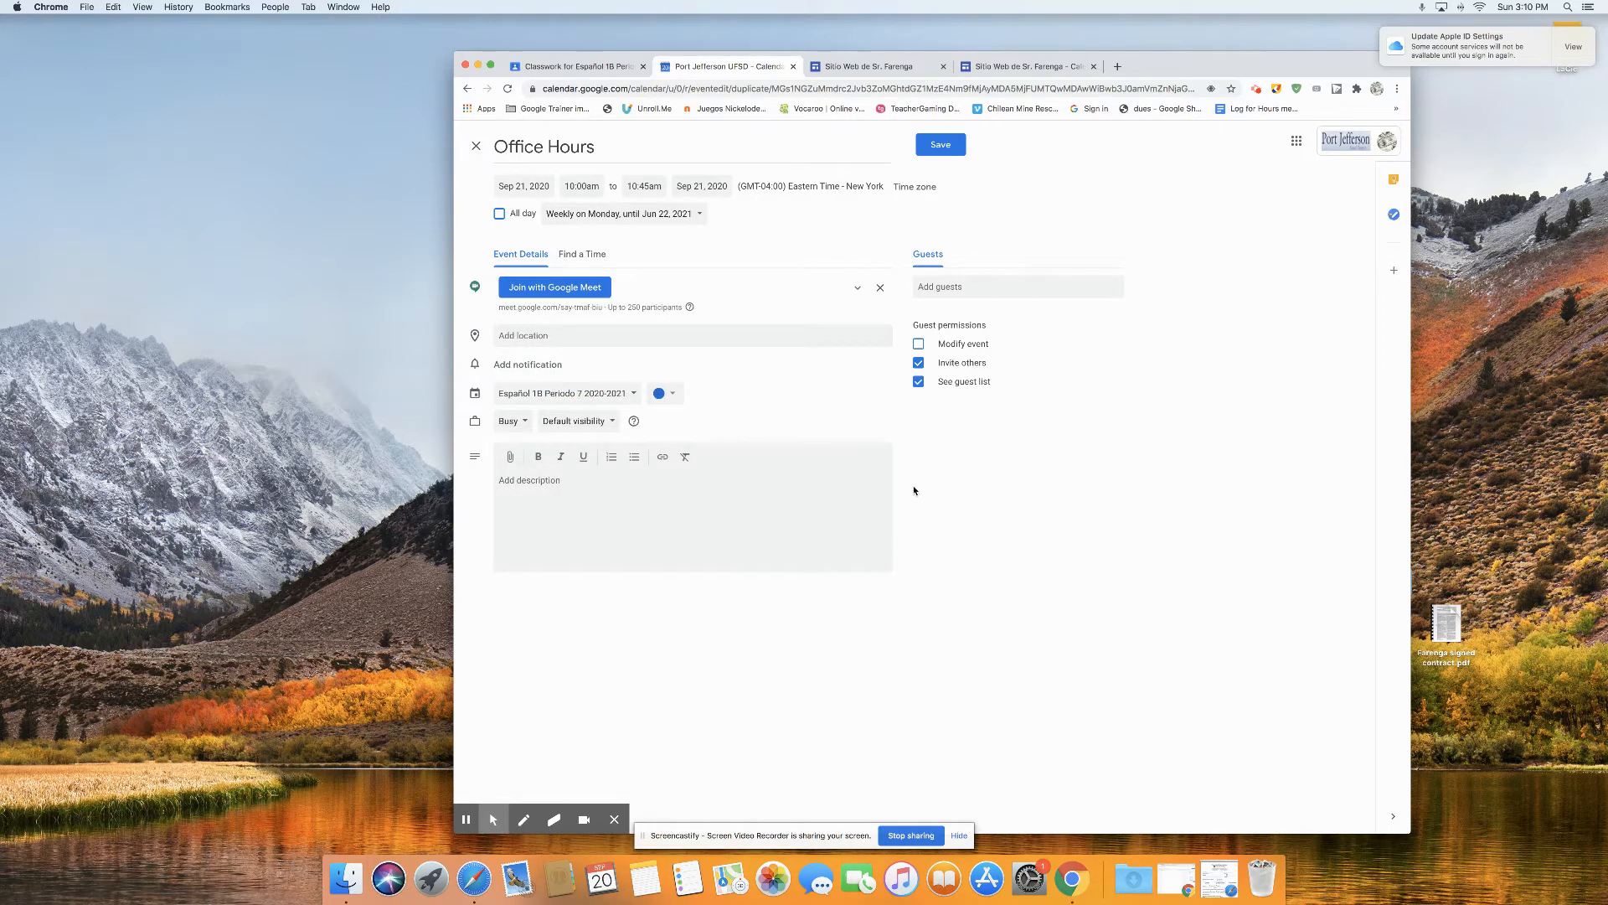
pyautogui.click(940, 145)
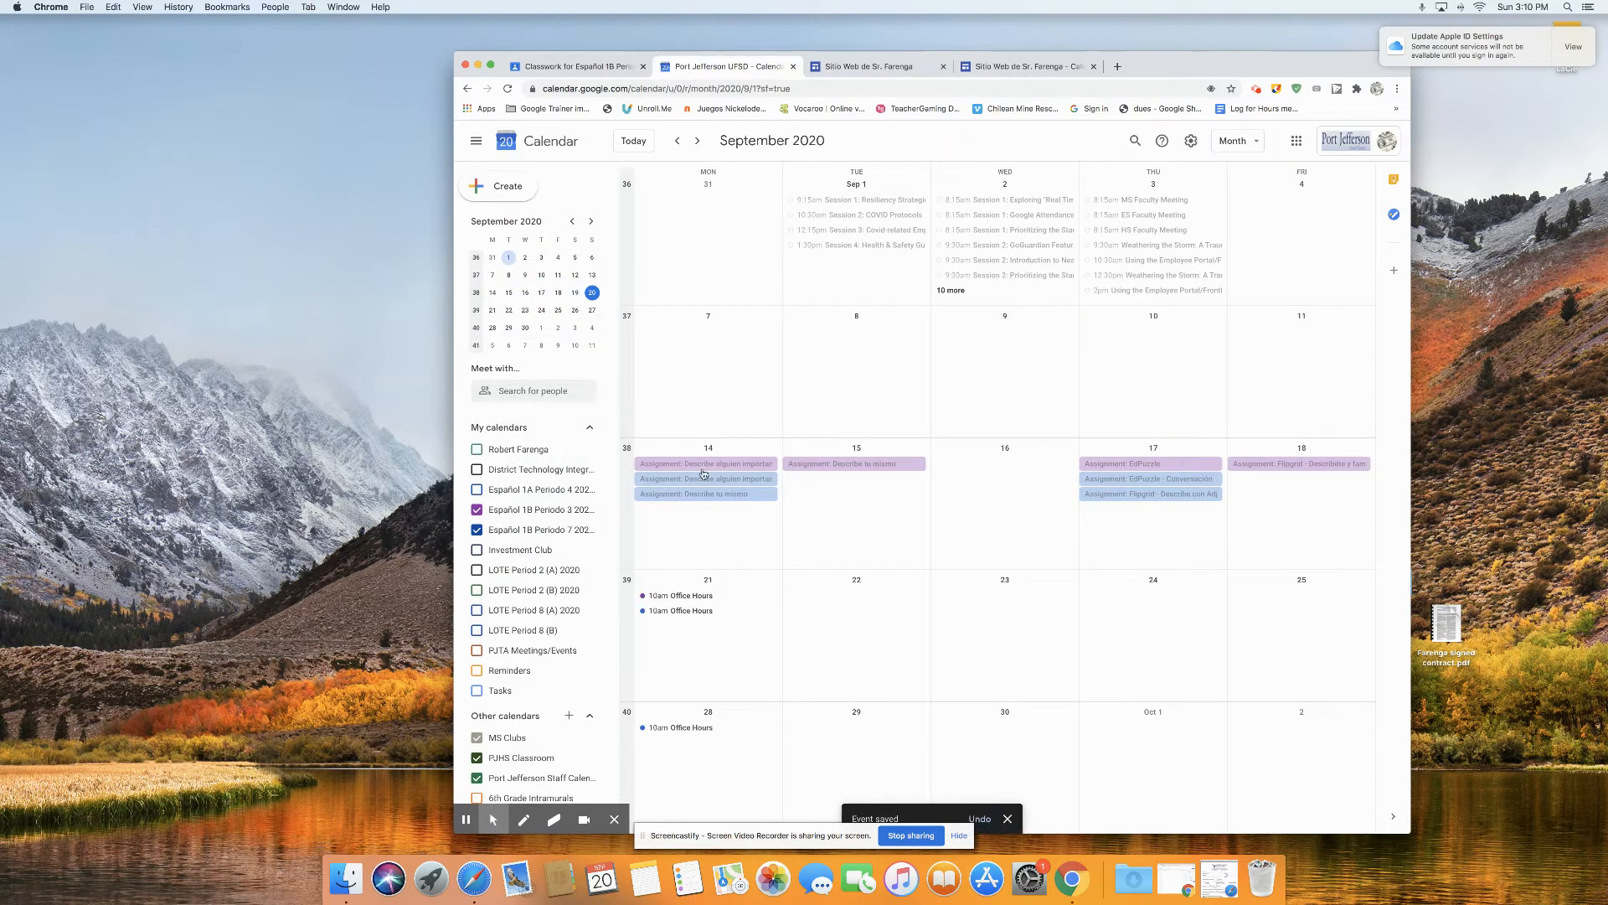
# Step: Delete only the September 28 occurrence of the Office Hours series in the Español 1B Periodo 7 2020-2021 calendar
pyautogui.scroll(-2, 682, 628)
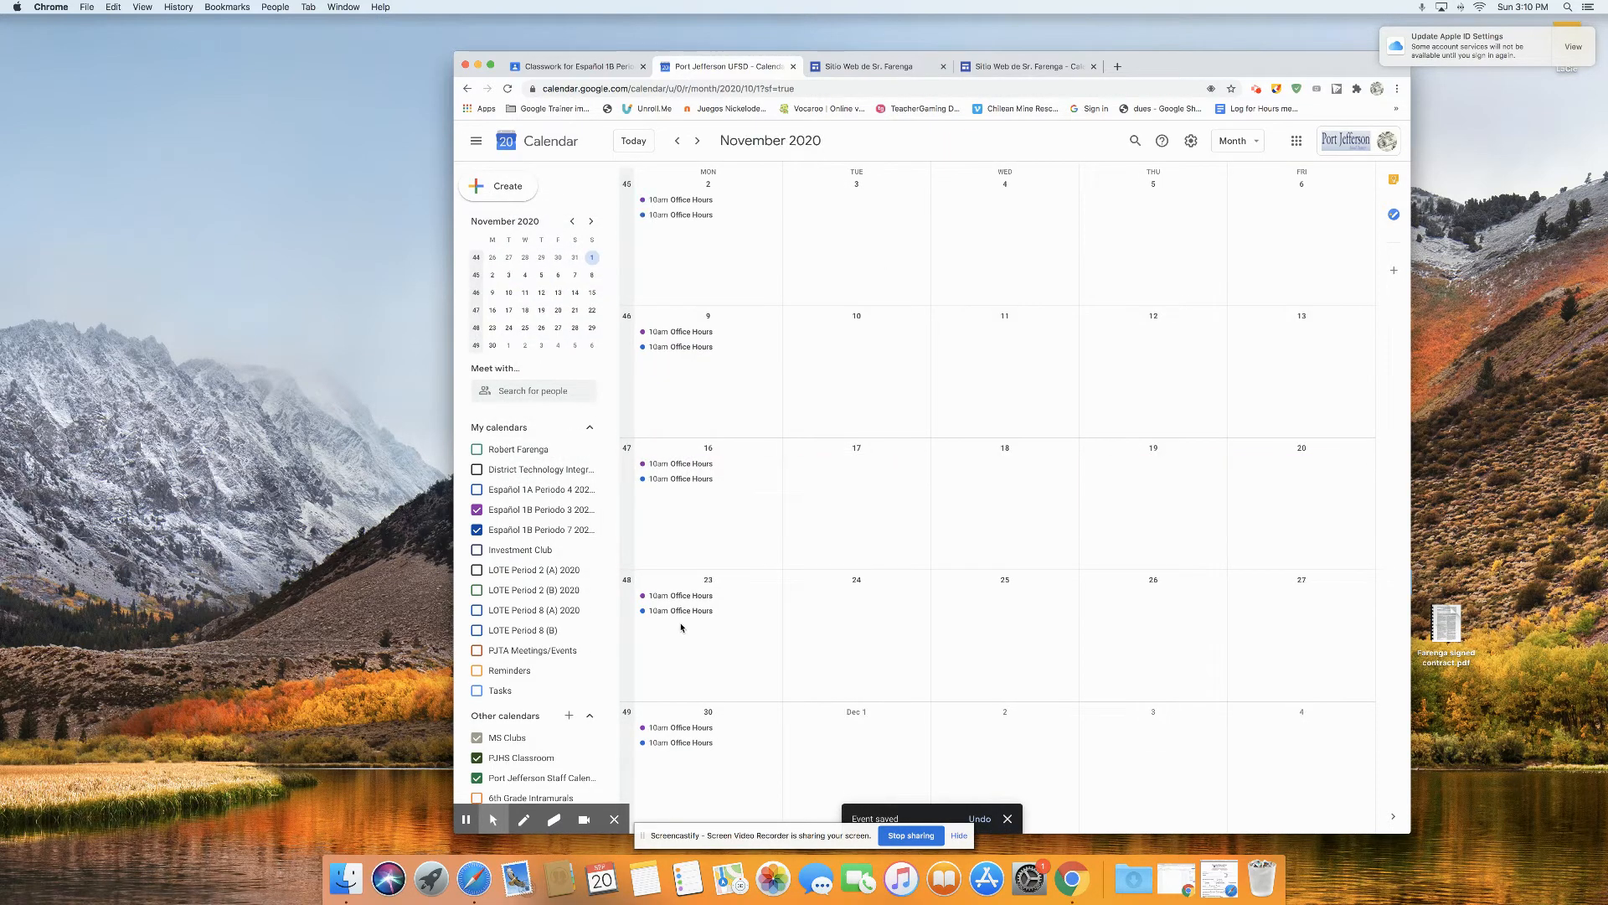
pyautogui.scroll(1, 682, 630)
pyautogui.scroll(1, 682, 630)
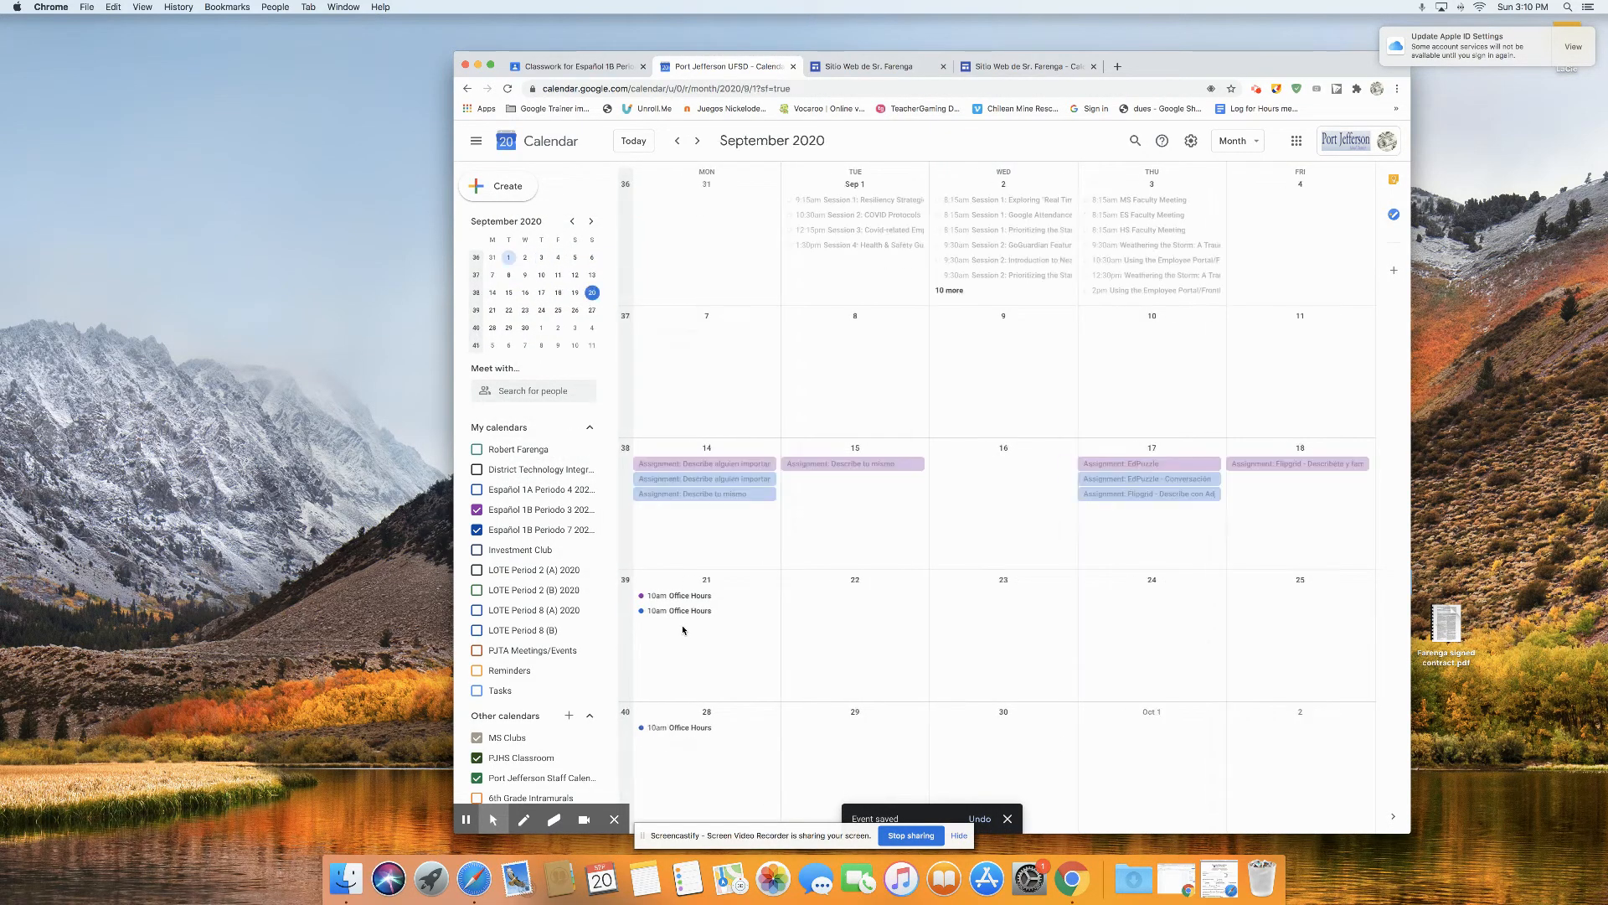
pyautogui.click(689, 727)
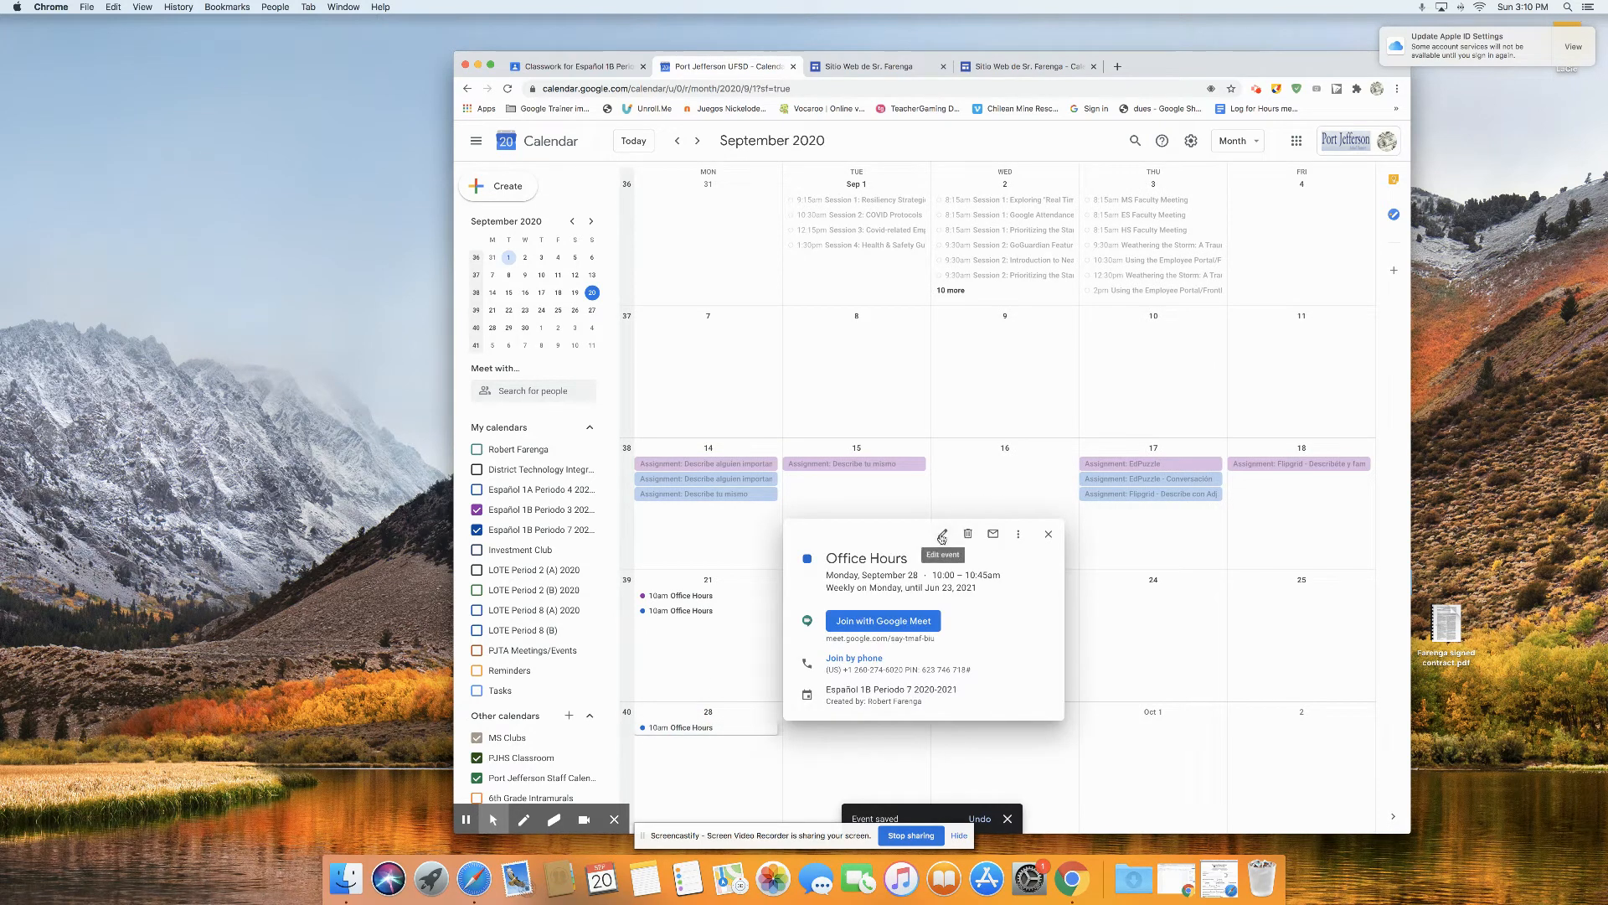
pyautogui.click(942, 537)
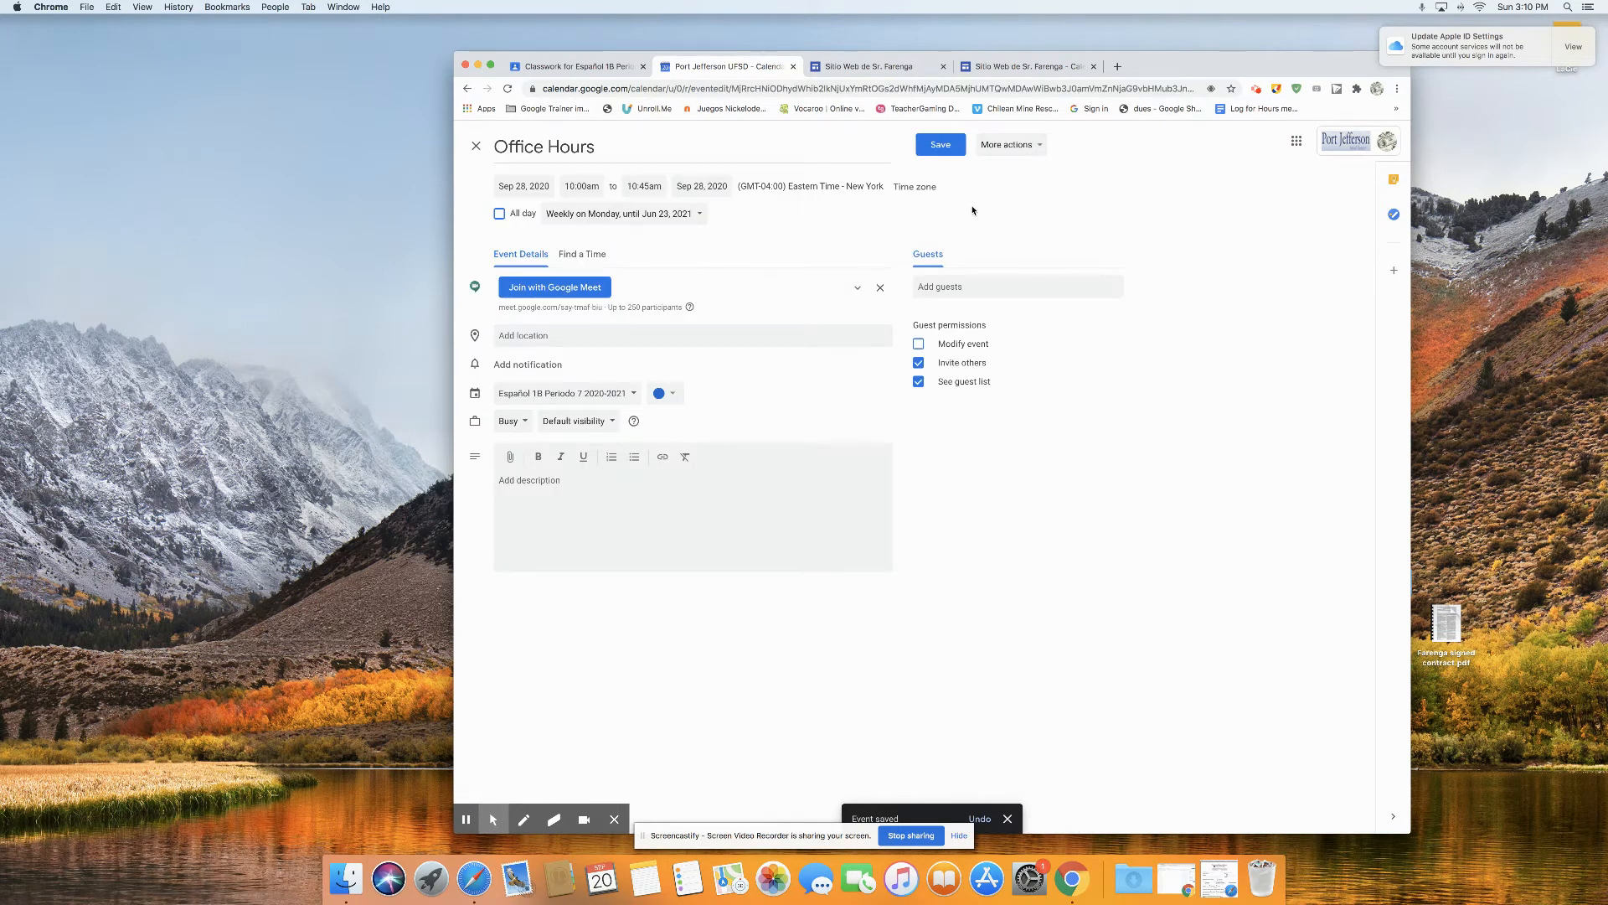
pyautogui.click(1001, 145)
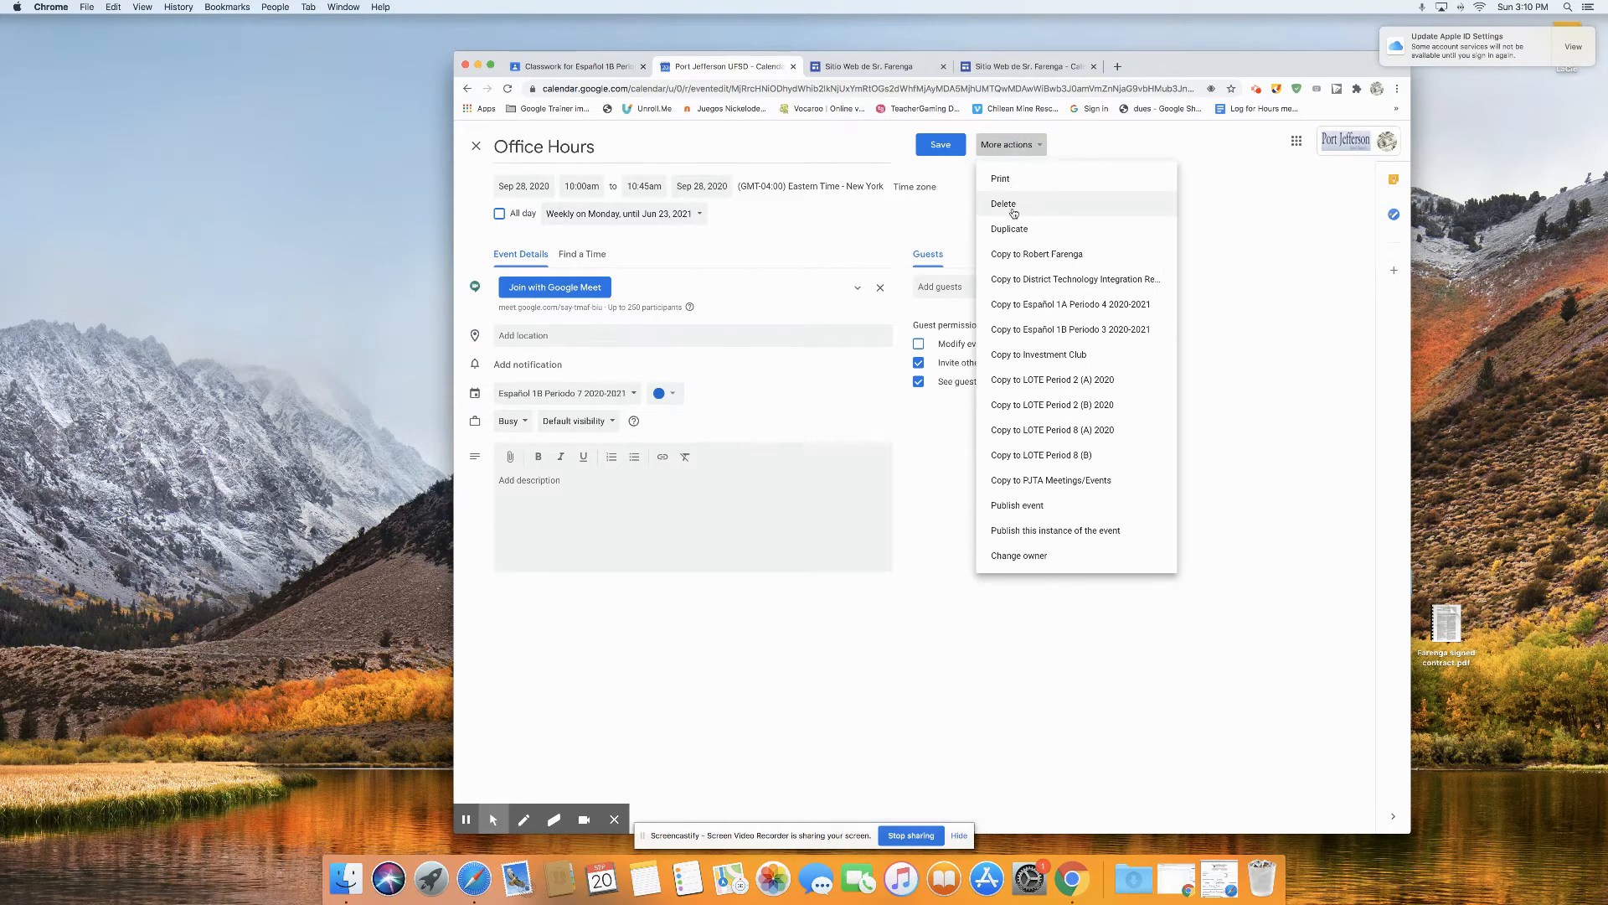
pyautogui.click(1013, 213)
pyautogui.click(1011, 529)
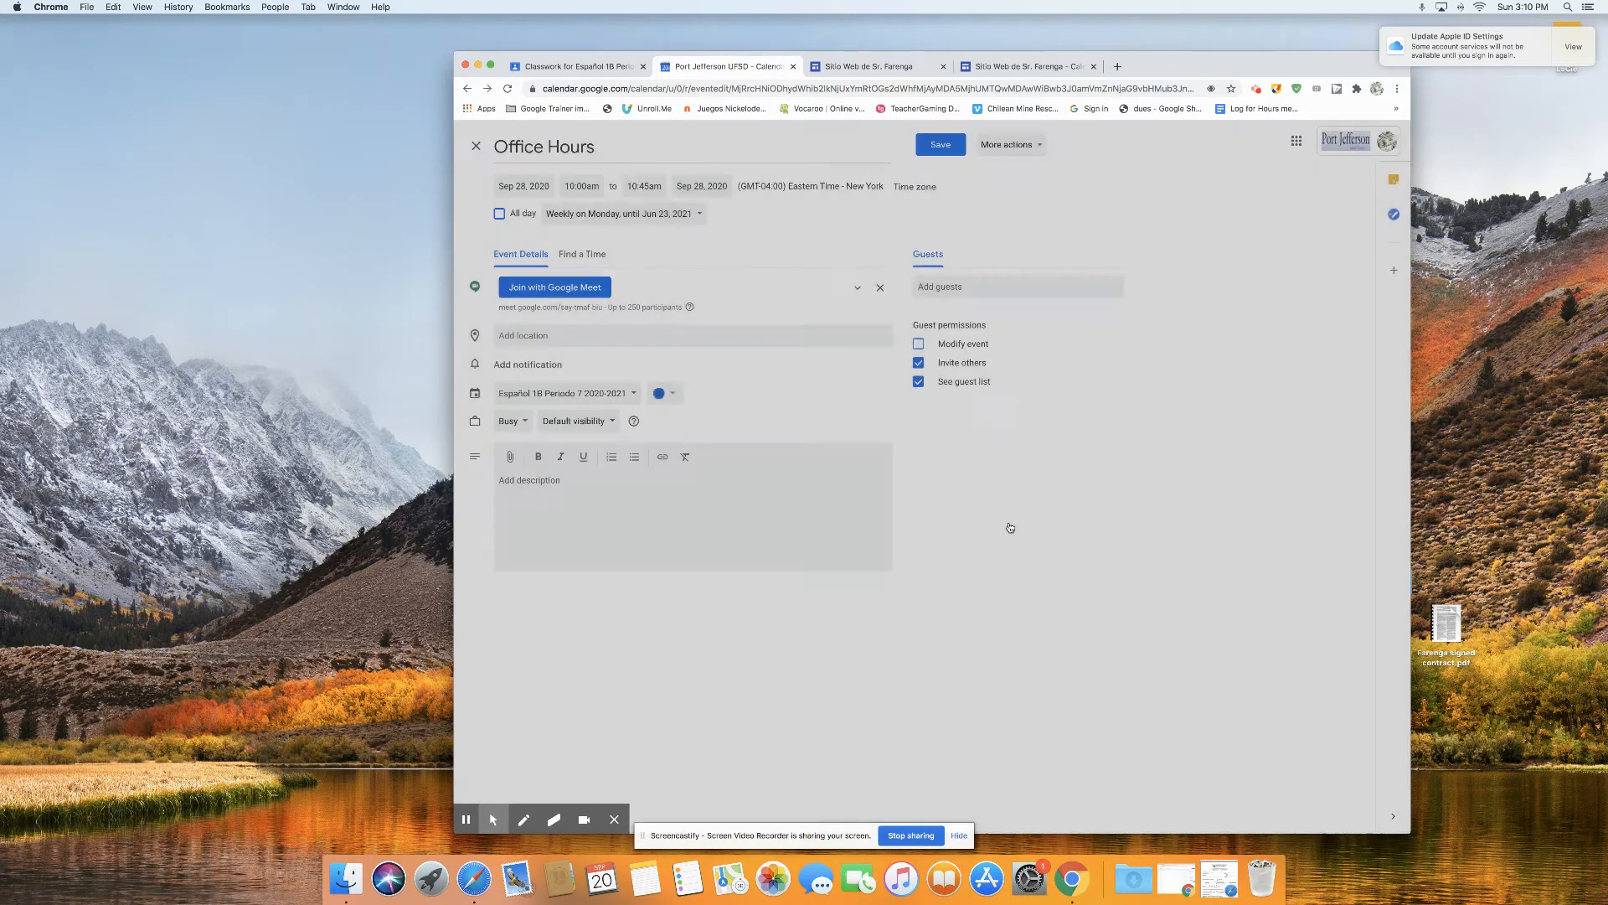
# Step: Compare the Google Meet links of the two September 21 Office Hours events
pyautogui.click(697, 611)
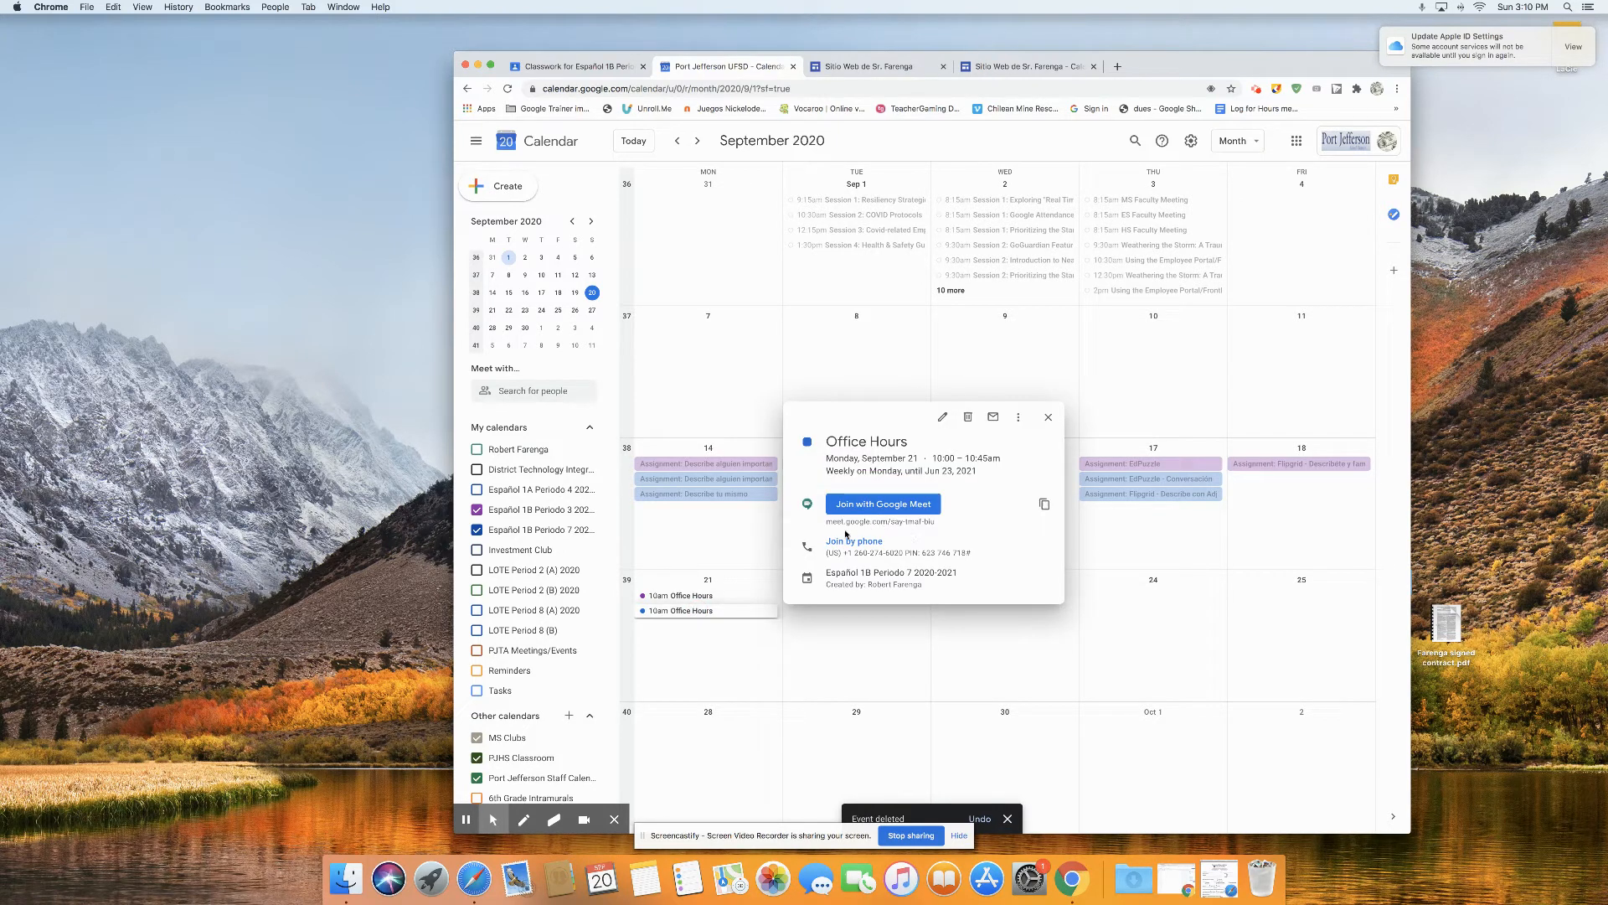
pyautogui.click(683, 594)
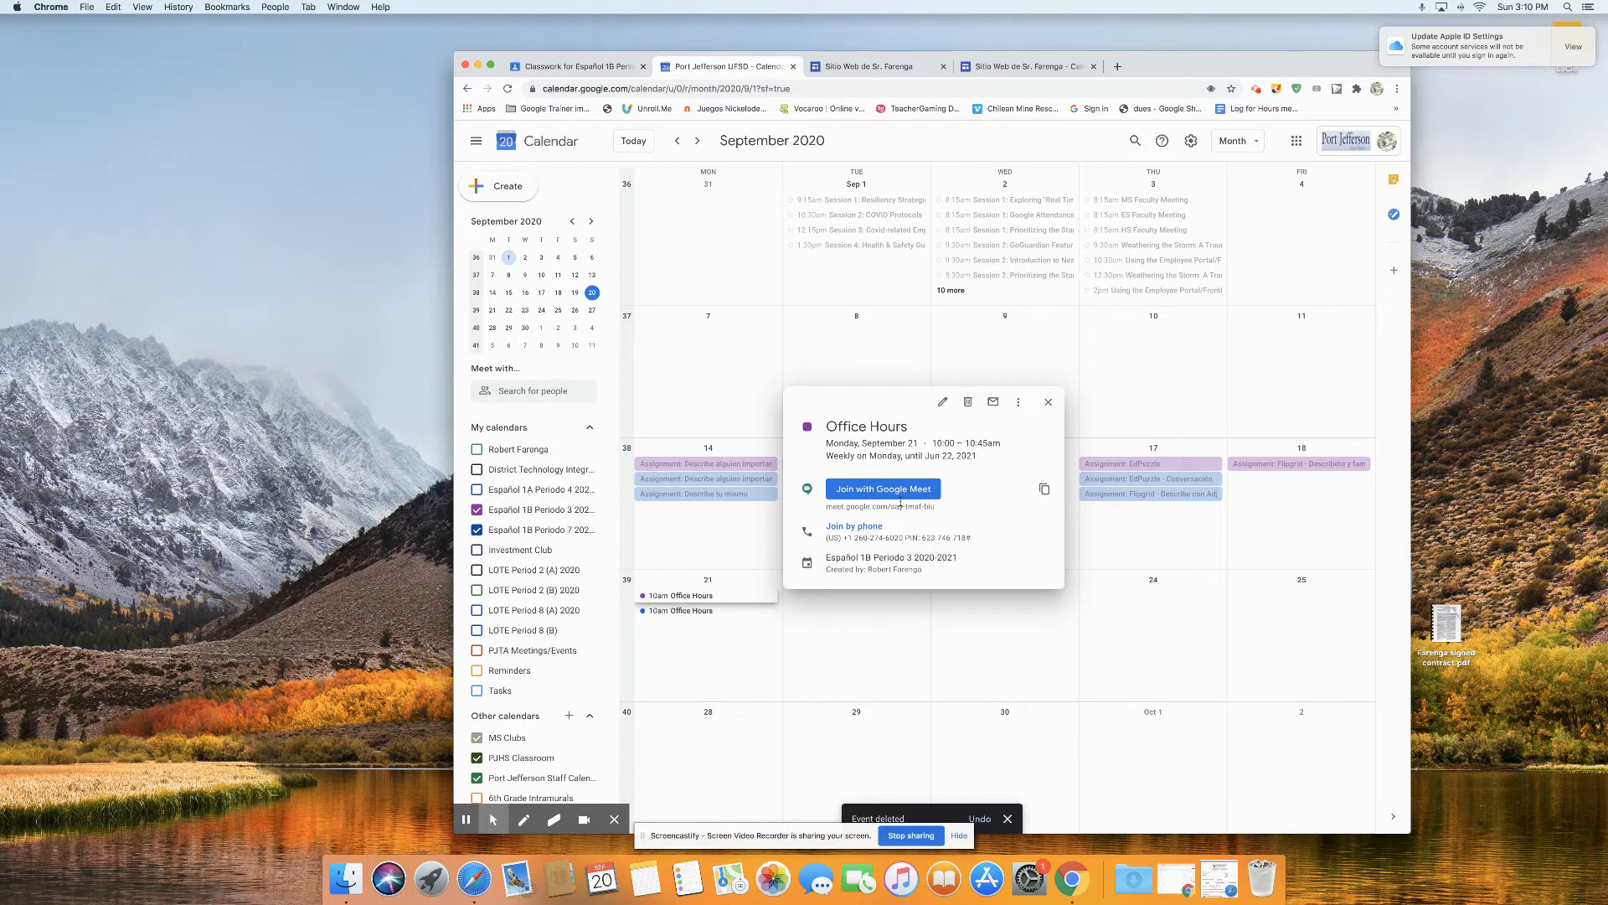
pyautogui.click(719, 636)
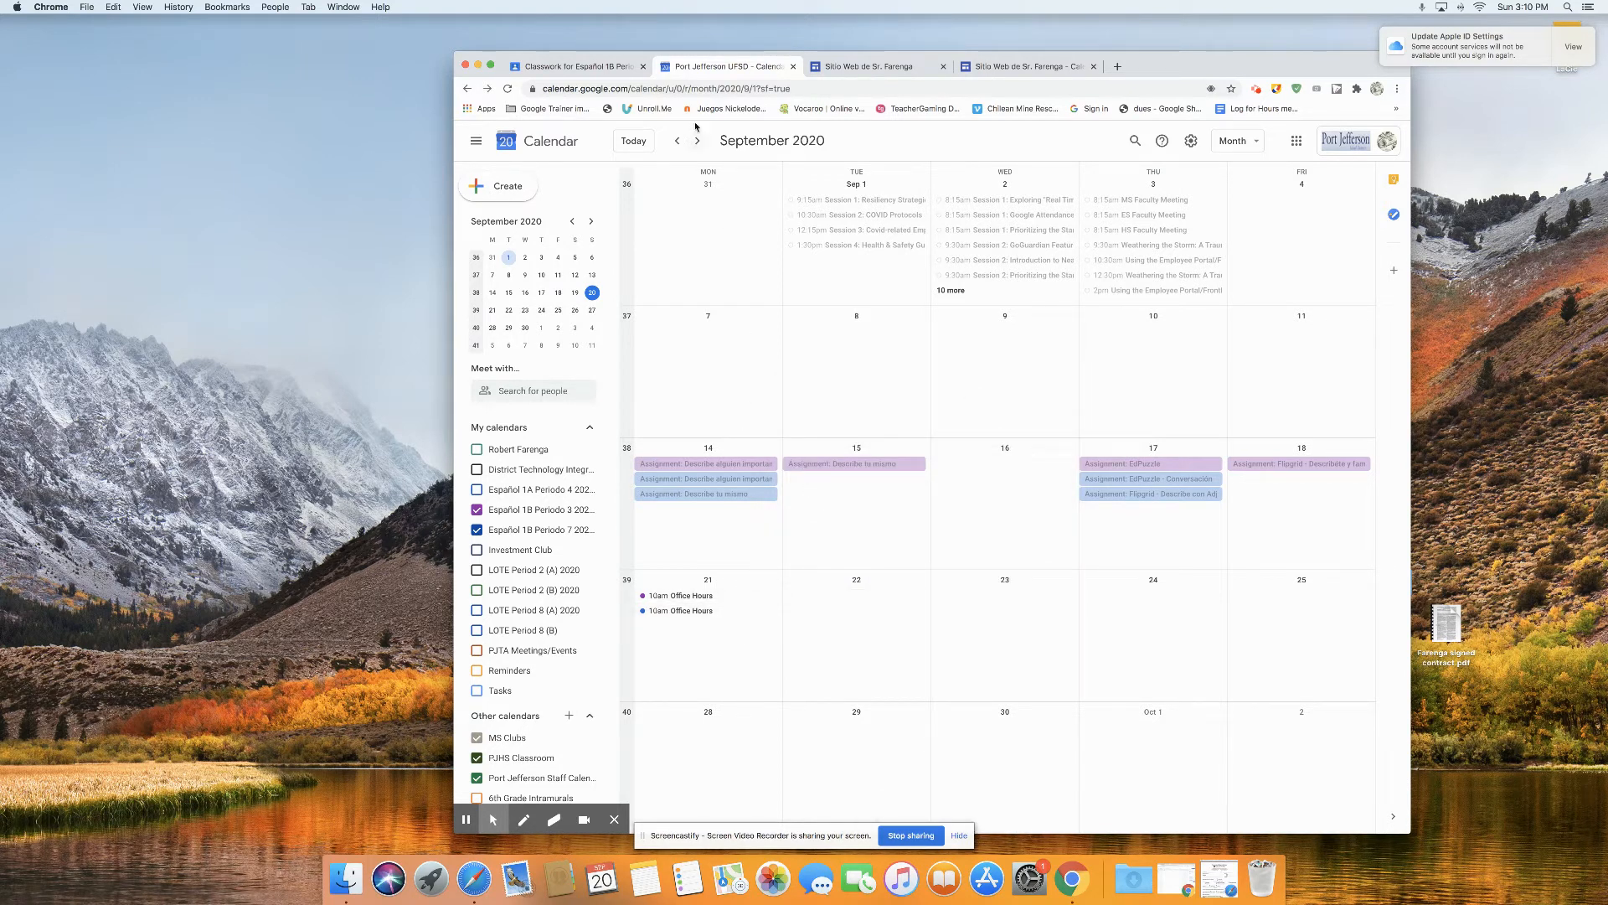
# Step: Switch to Google Classroom and create a material titled "Office Hours" in the Español 1B Periodo 3 classwork
pyautogui.click(603, 67)
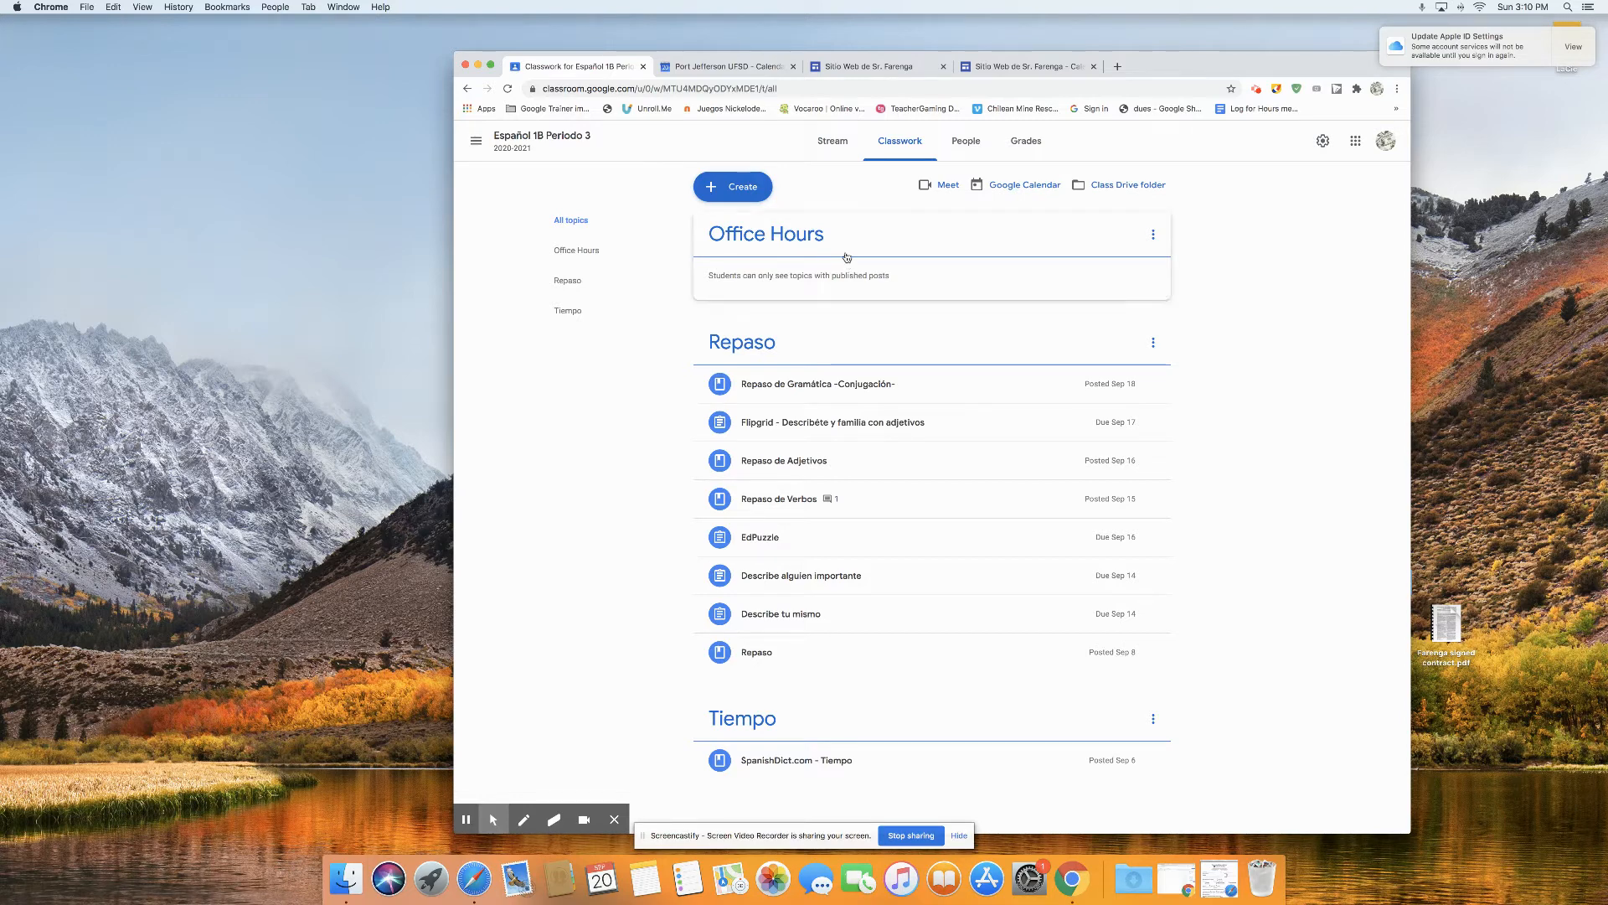
pyautogui.click(743, 189)
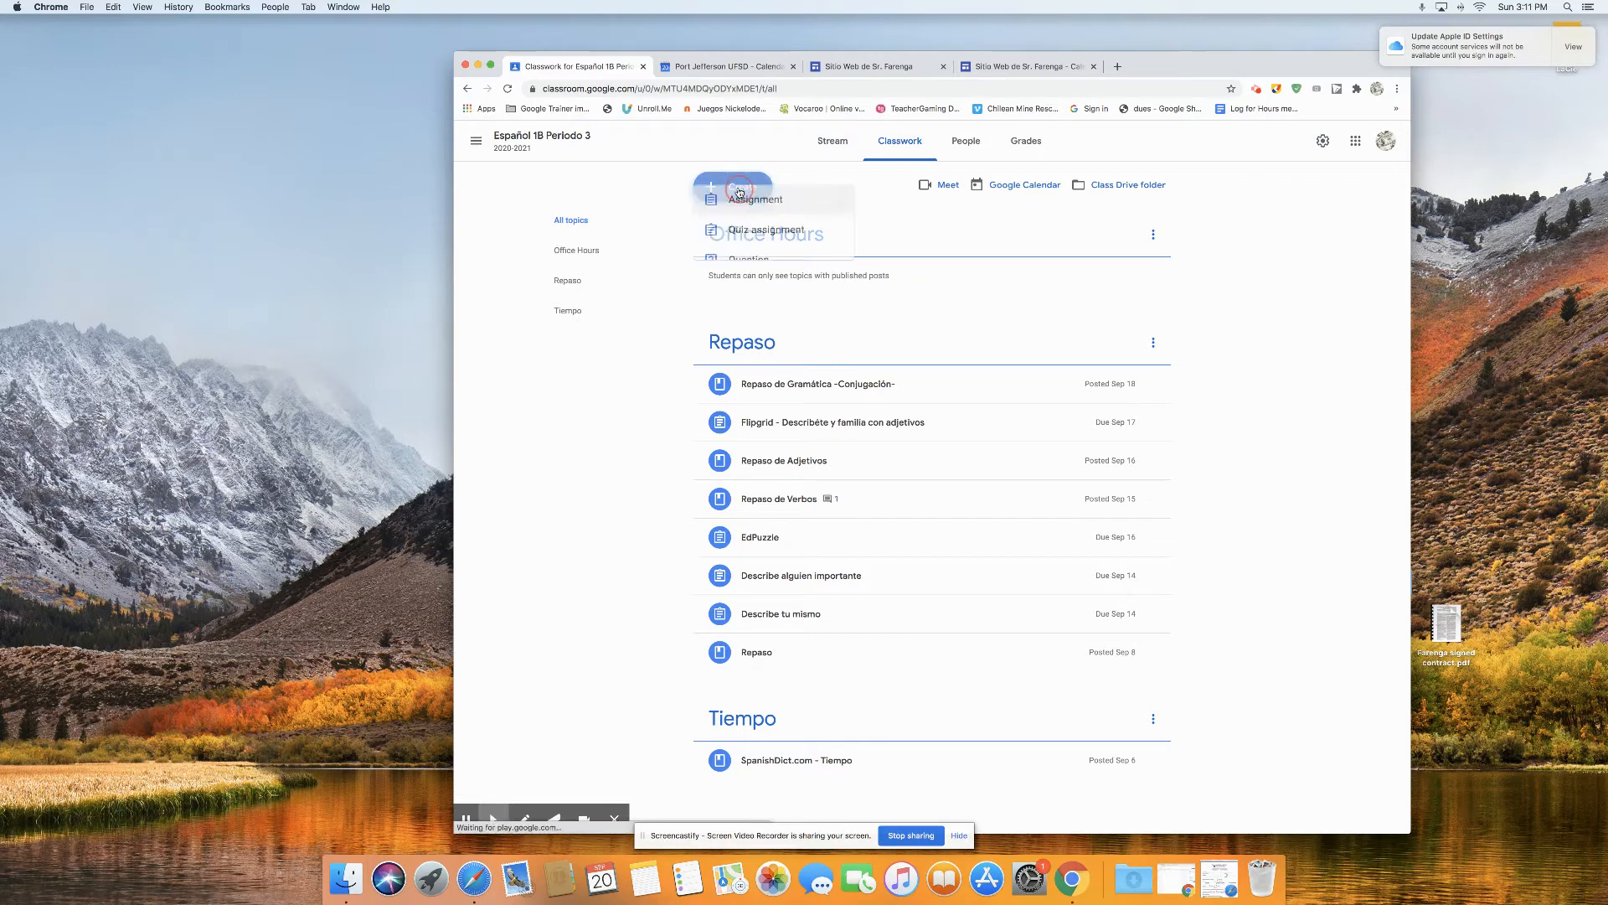
pyautogui.click(744, 316)
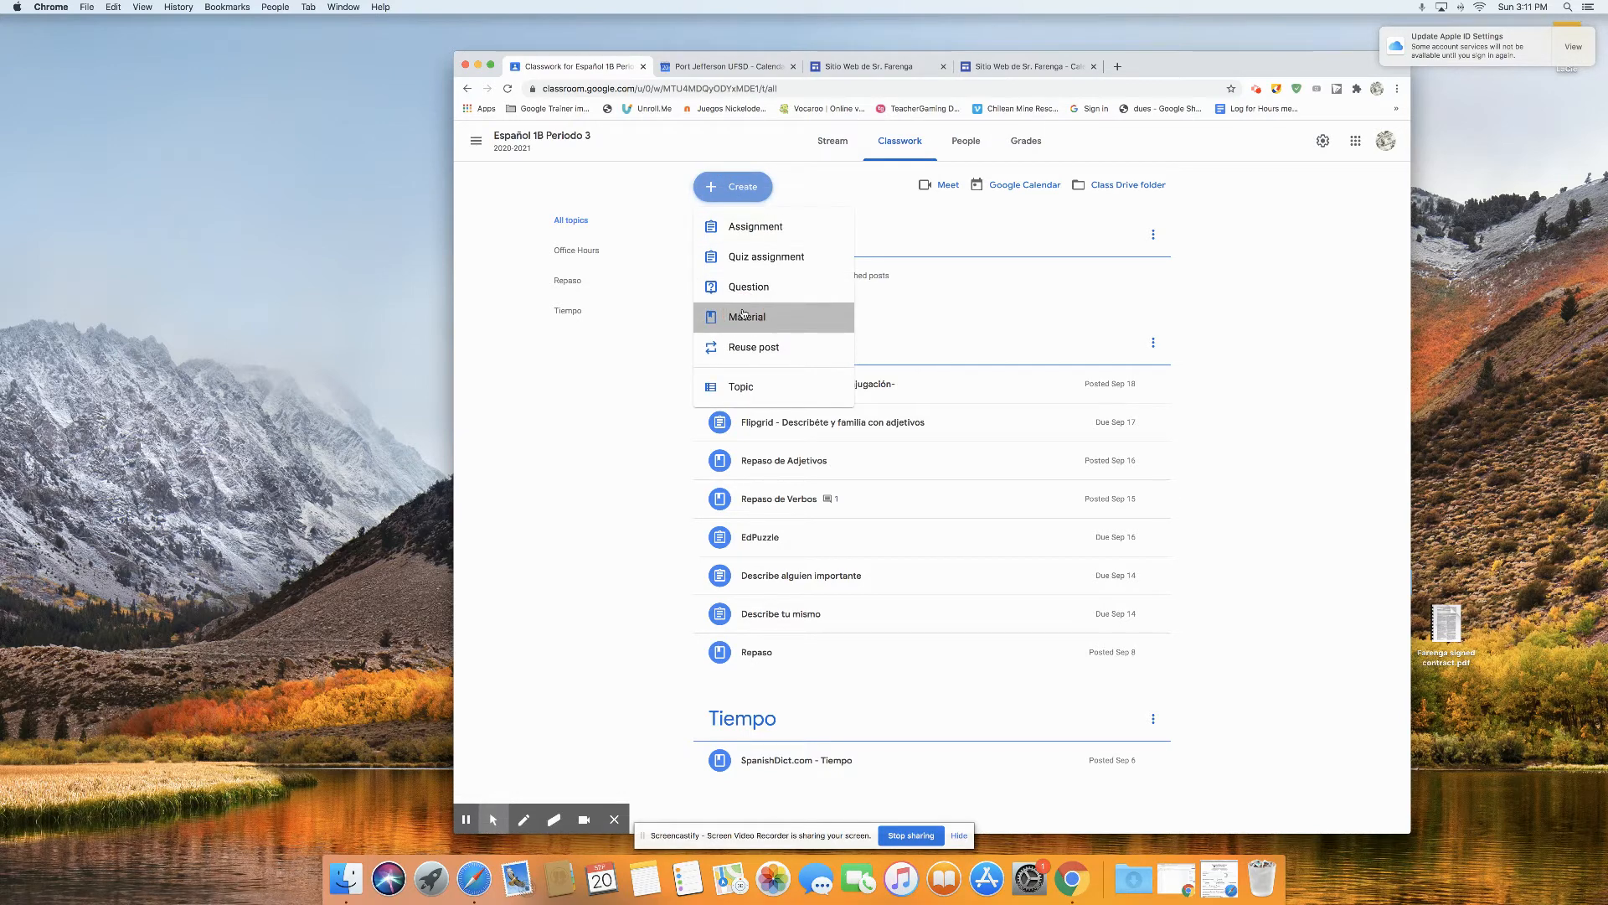
pyautogui.write('Office Hours')
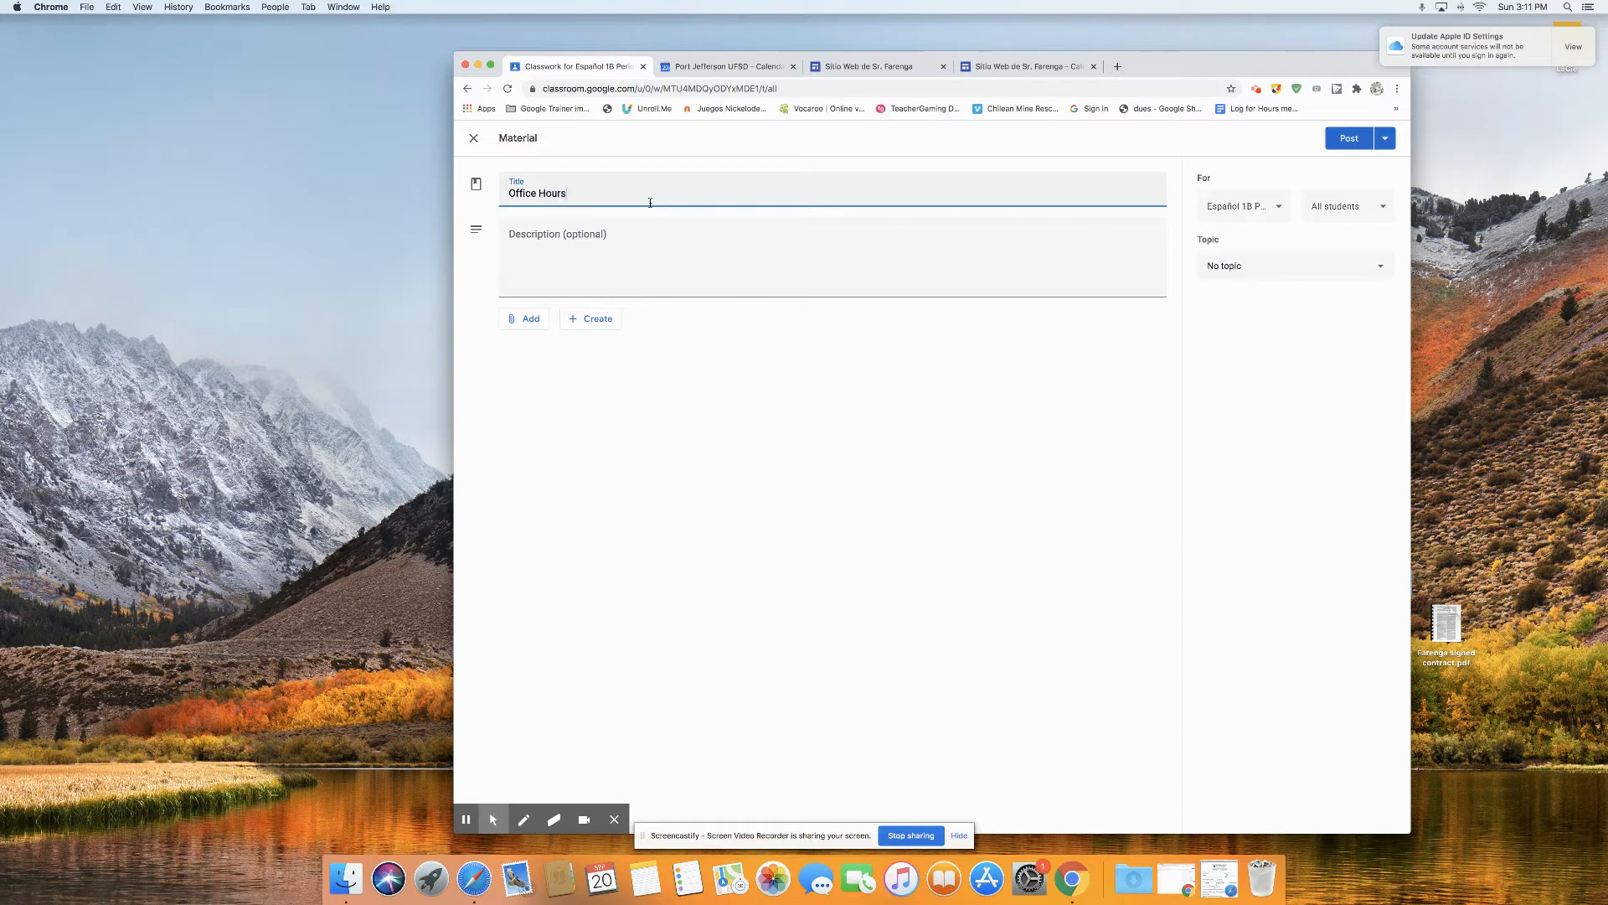
# Step: Enter the material's description "This is the link to my 10:00am-10:45 office hours."
pyautogui.click(656, 249)
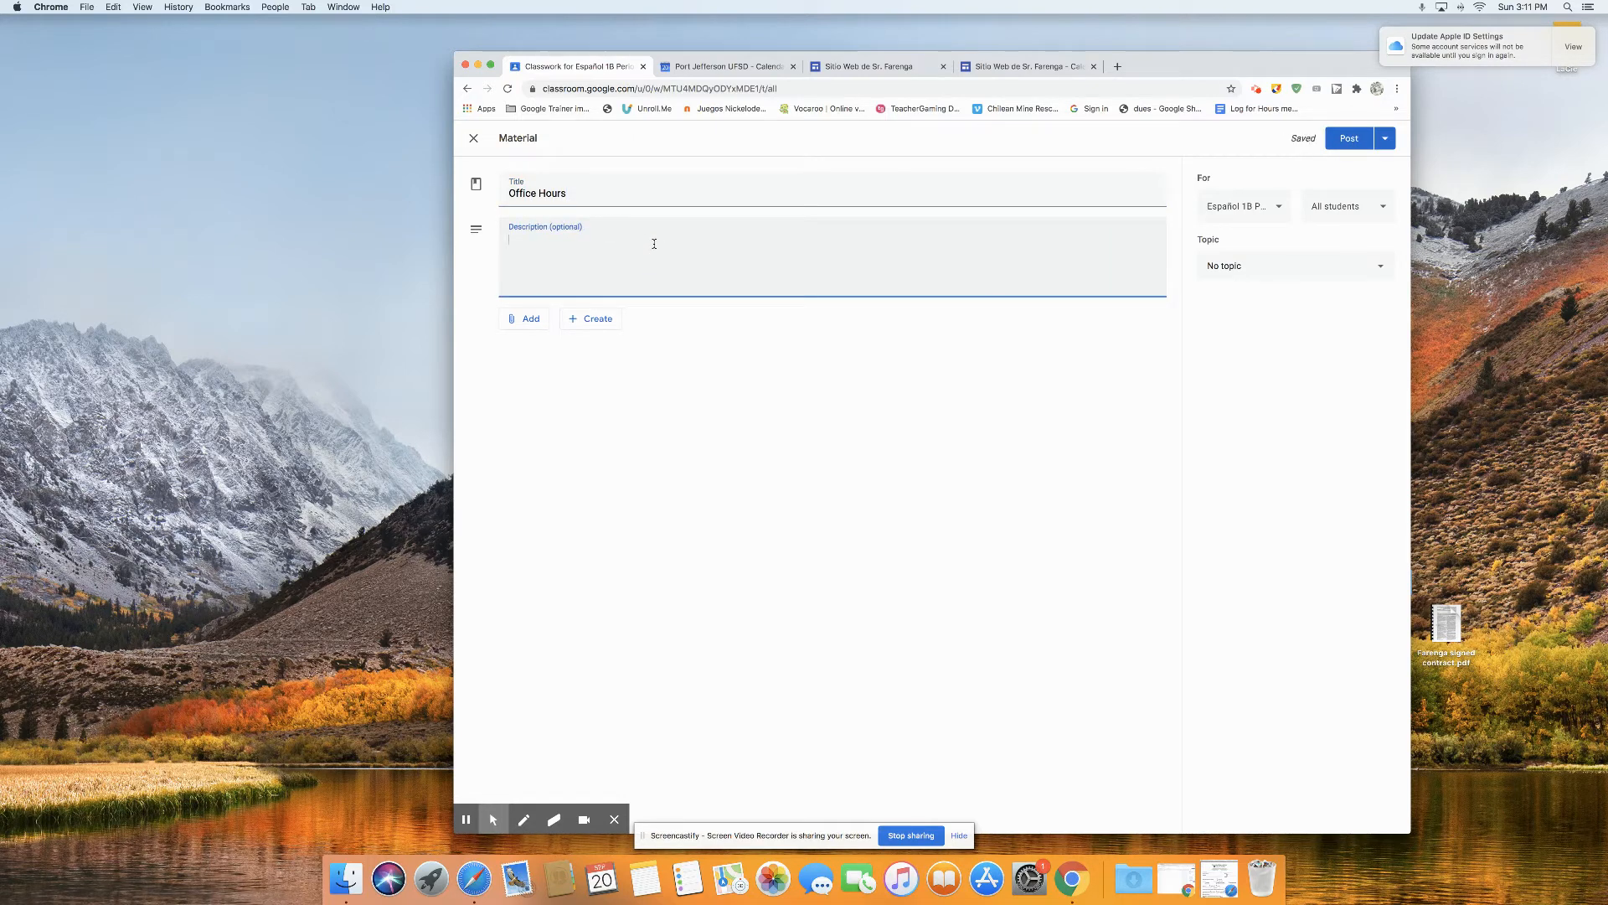
pyautogui.write('This is the link to my 10:00am-10:45 office hours.')
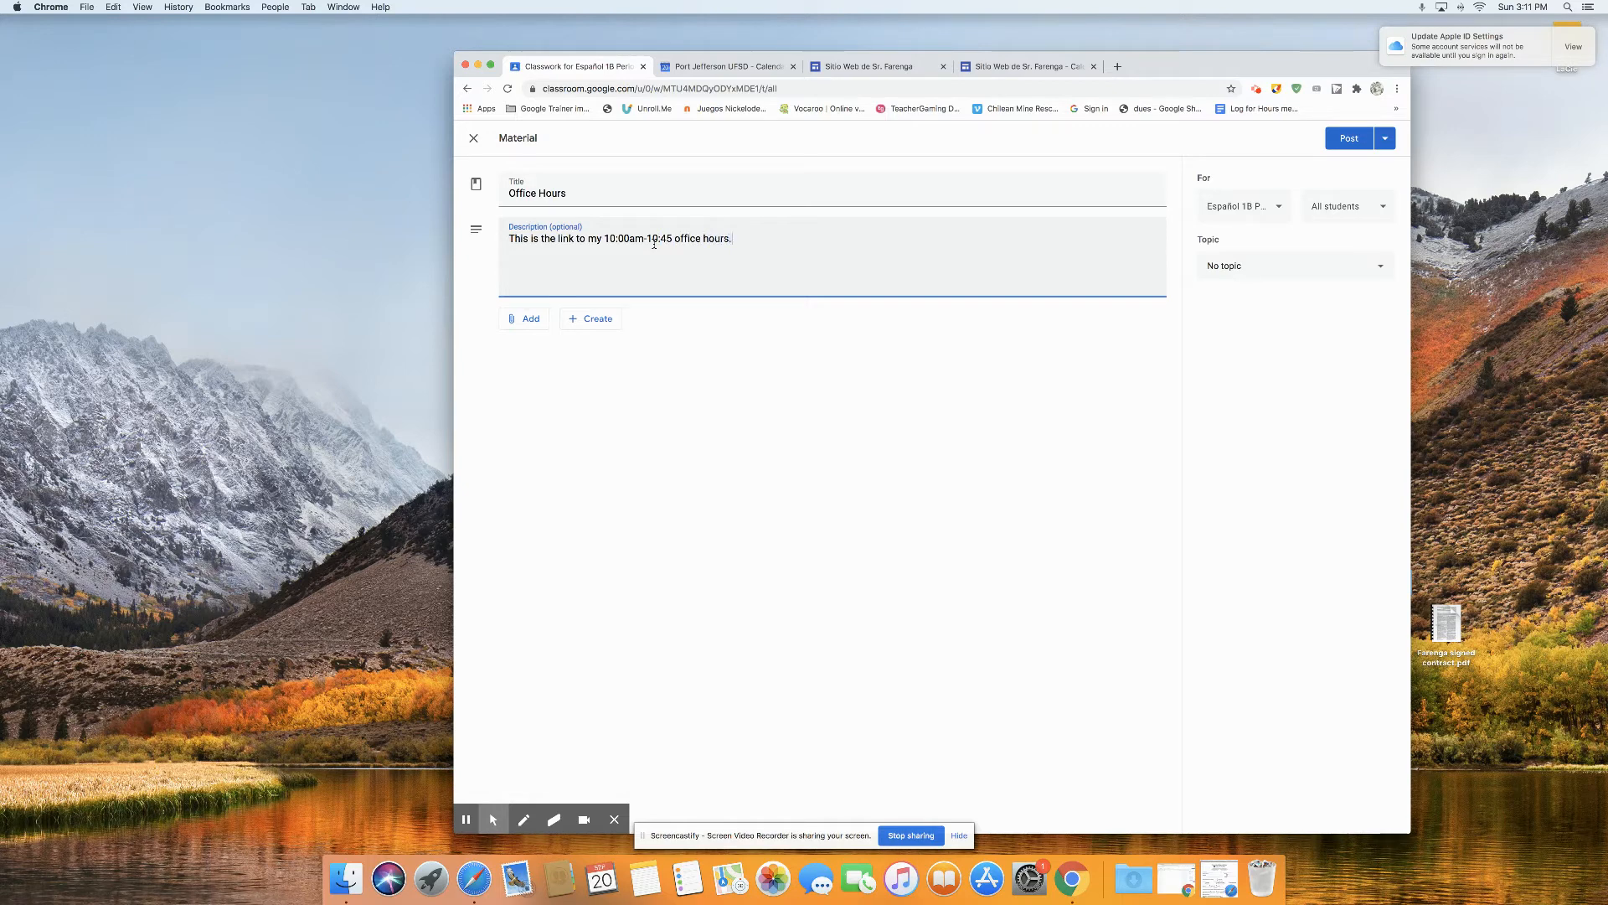
# Step: Attach the copied Google Meet link to the material and file it under the Office Hours topic
pyautogui.click(523, 318)
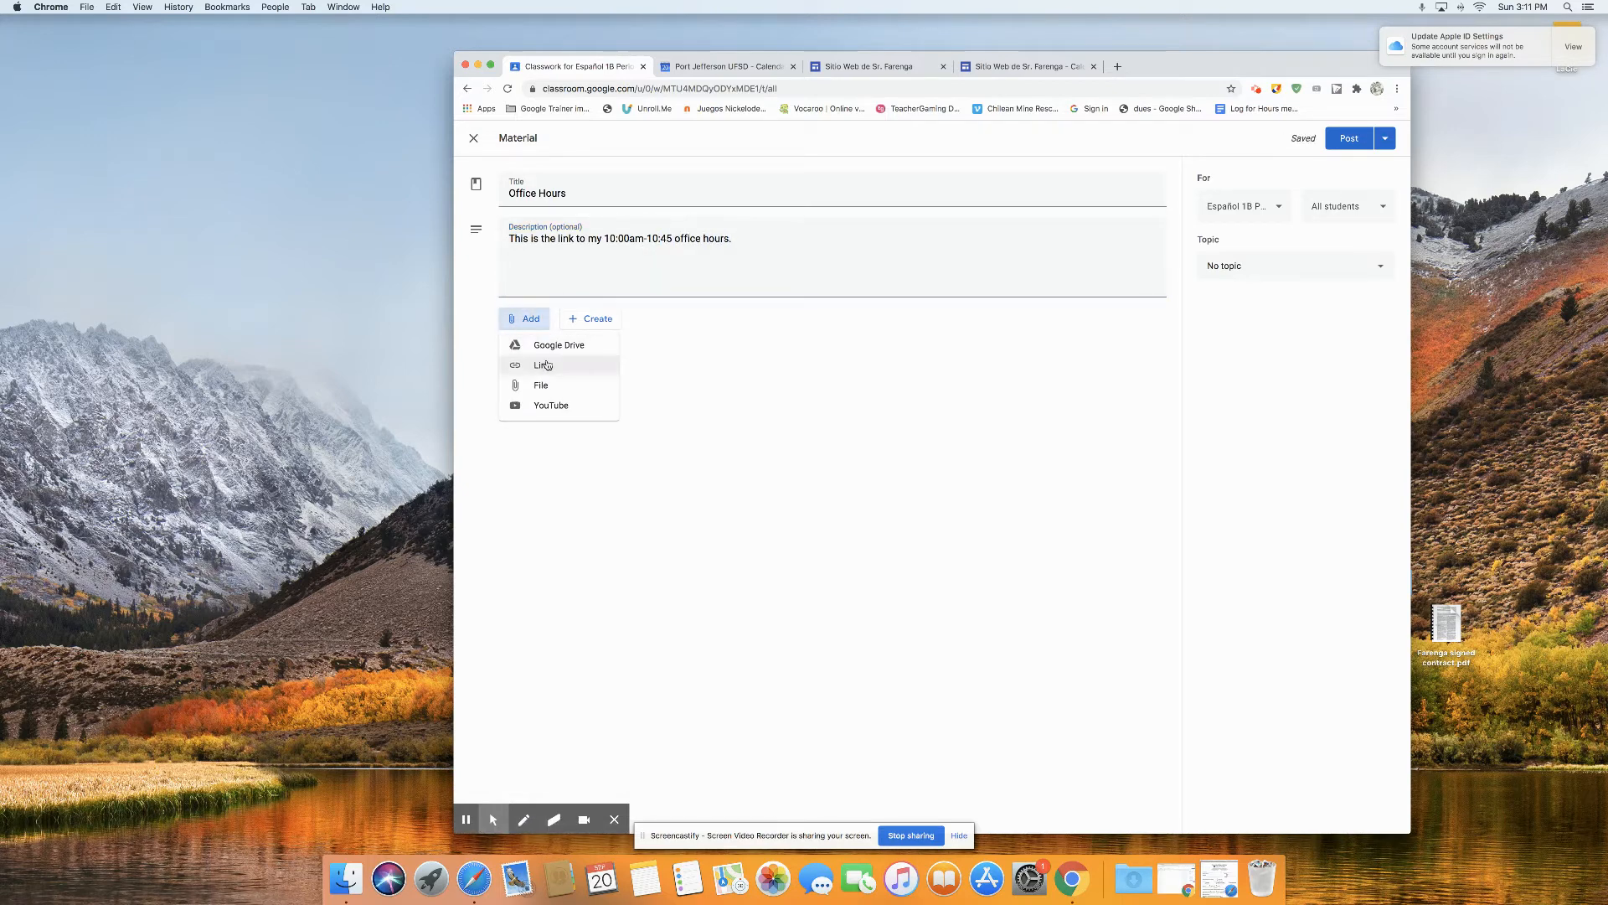
pyautogui.click(542, 364)
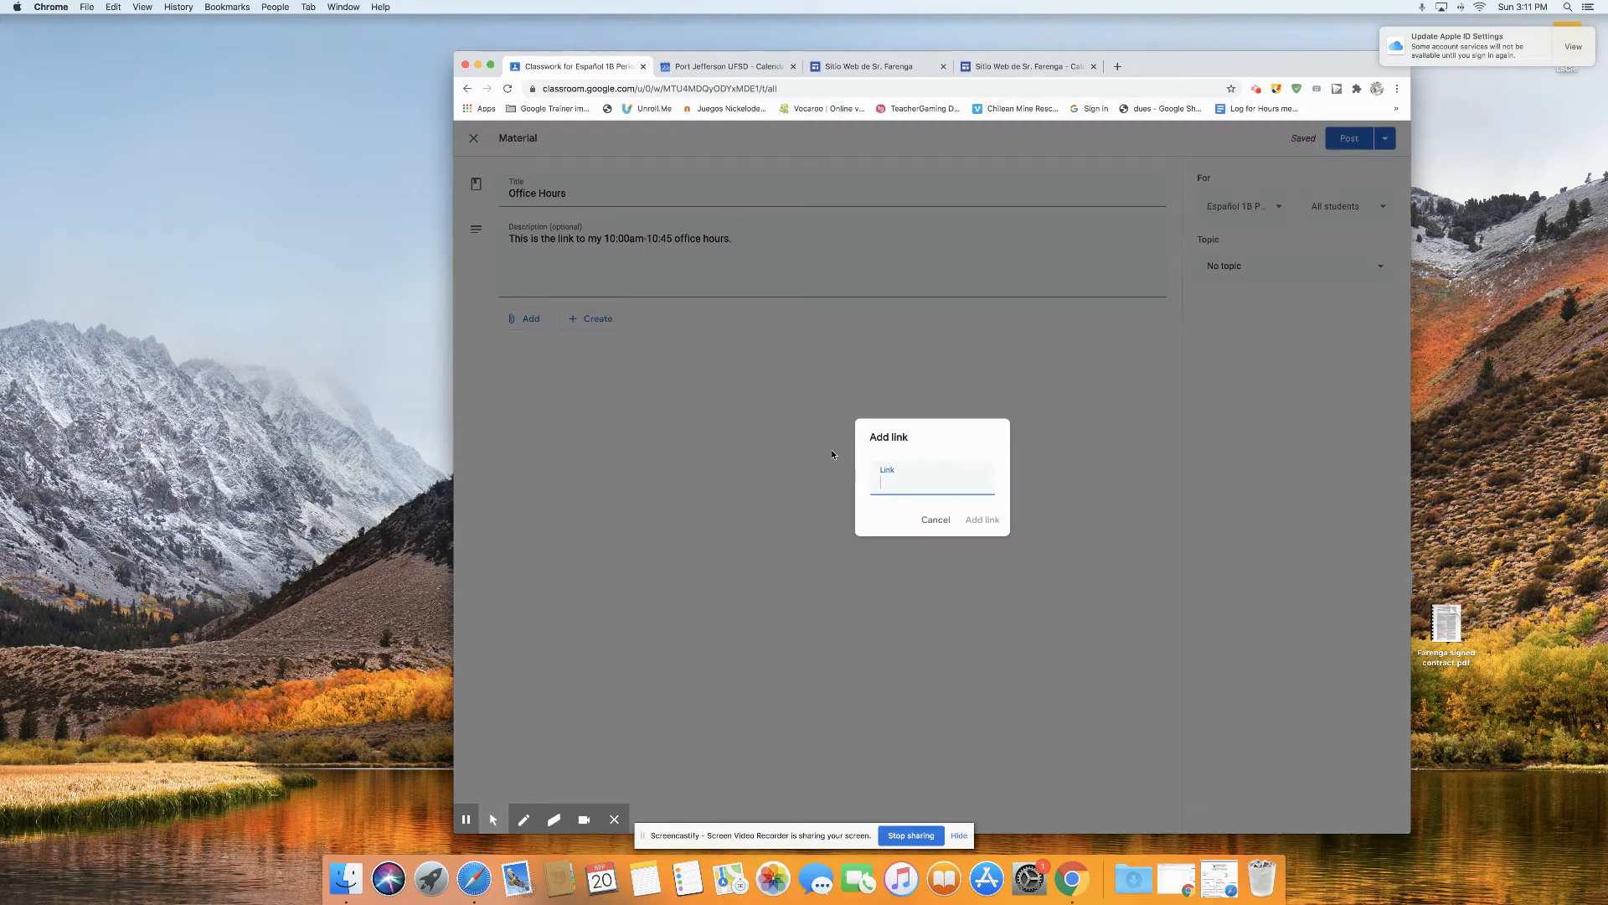
pyautogui.click(983, 520)
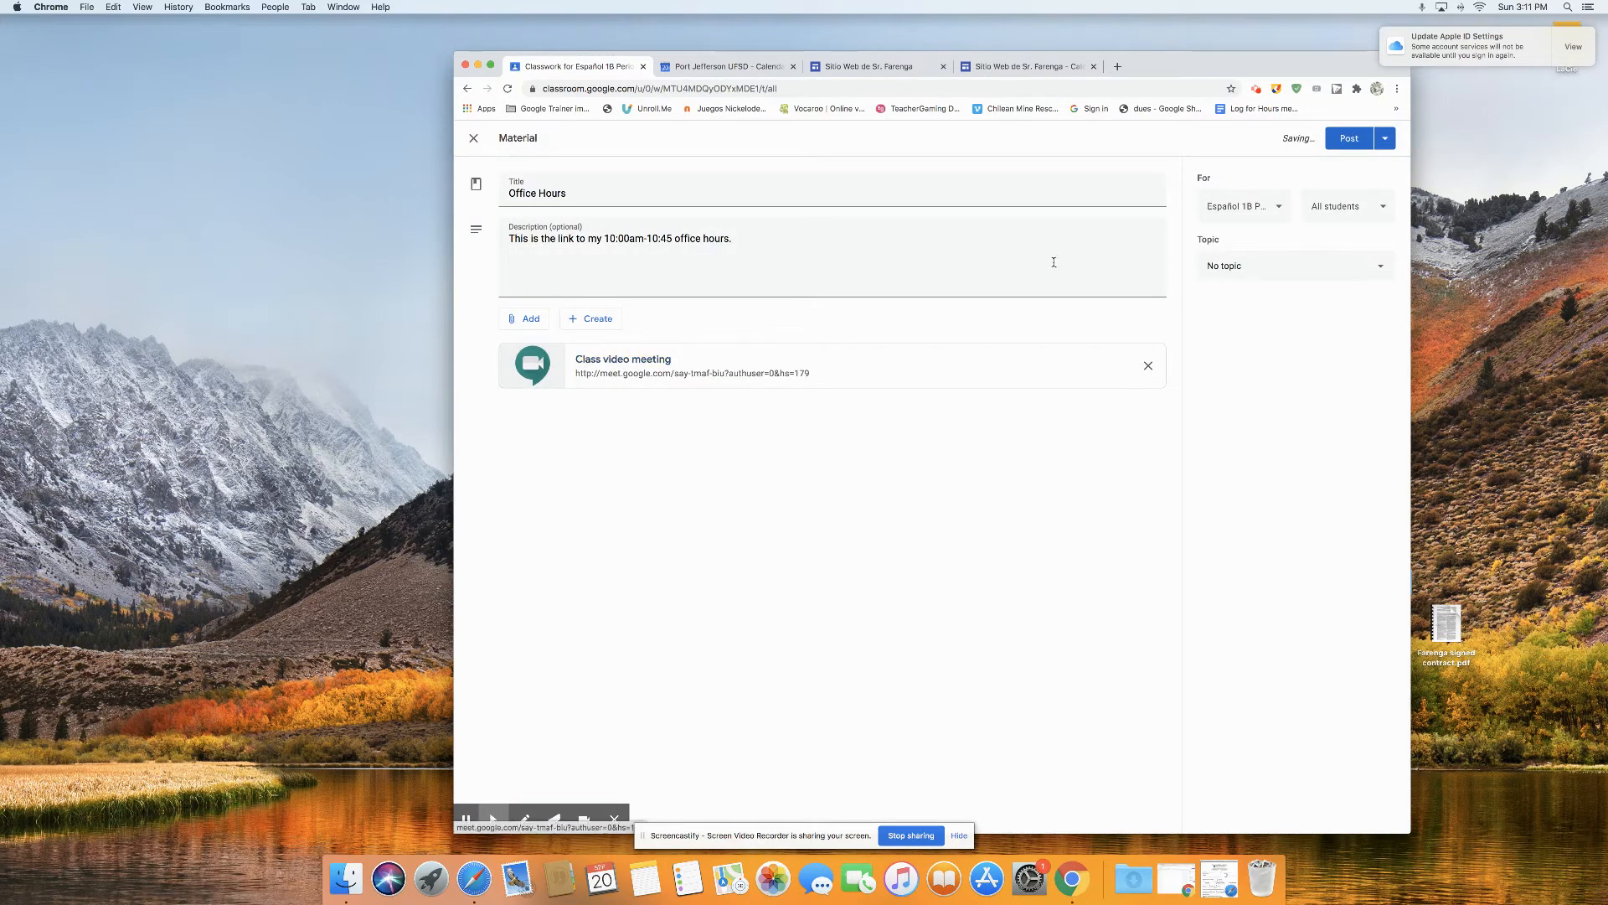
pyautogui.click(1288, 269)
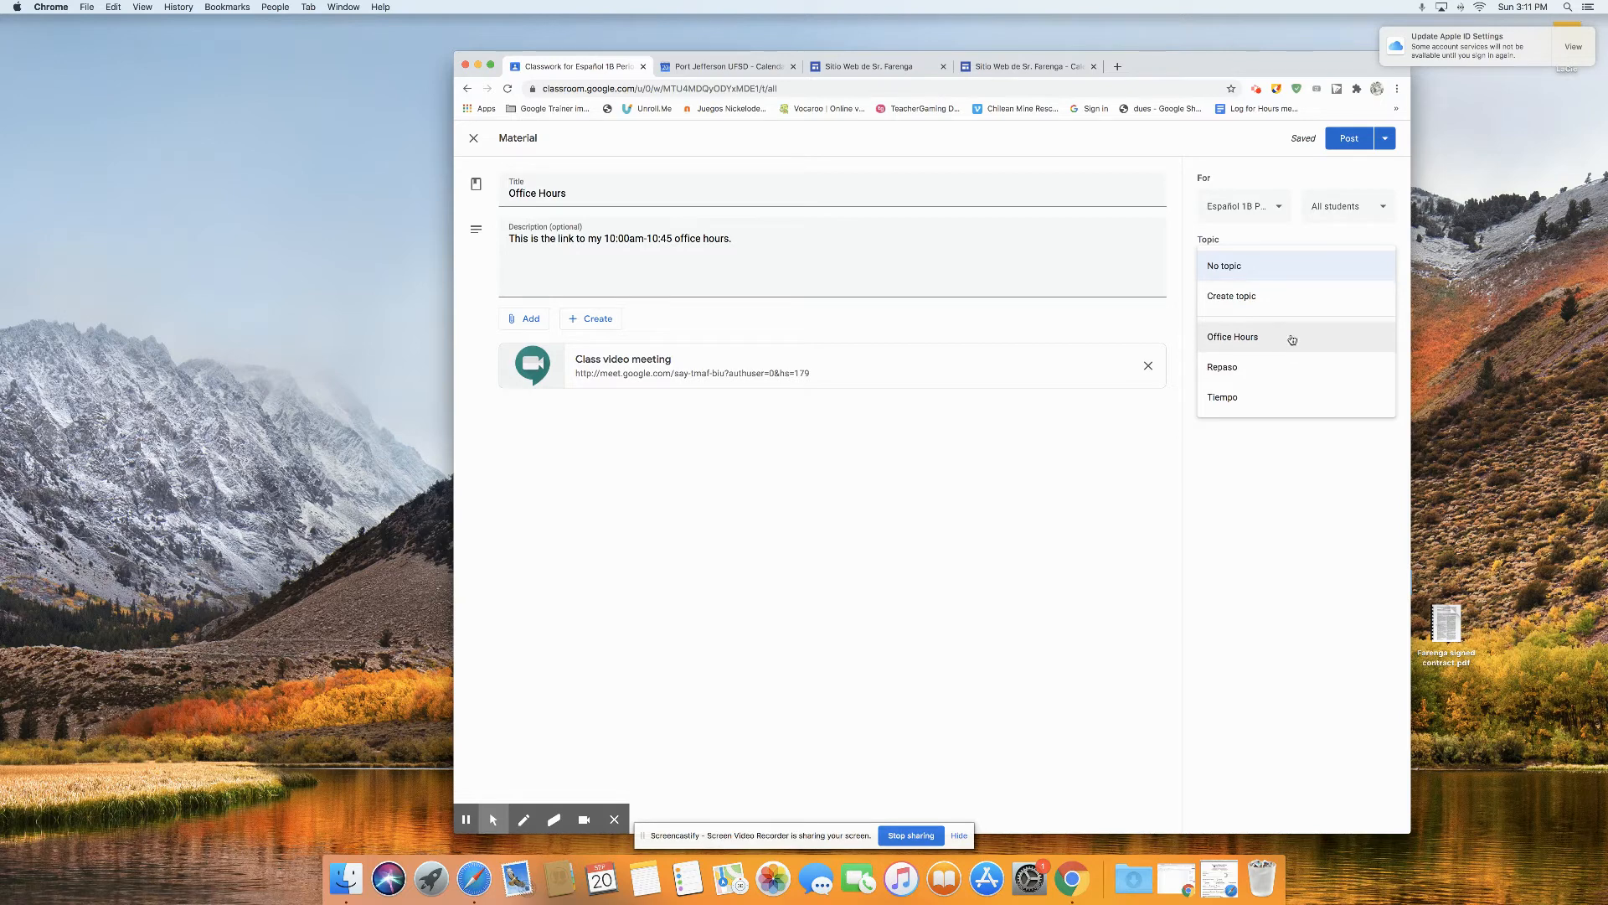
pyautogui.click(1254, 340)
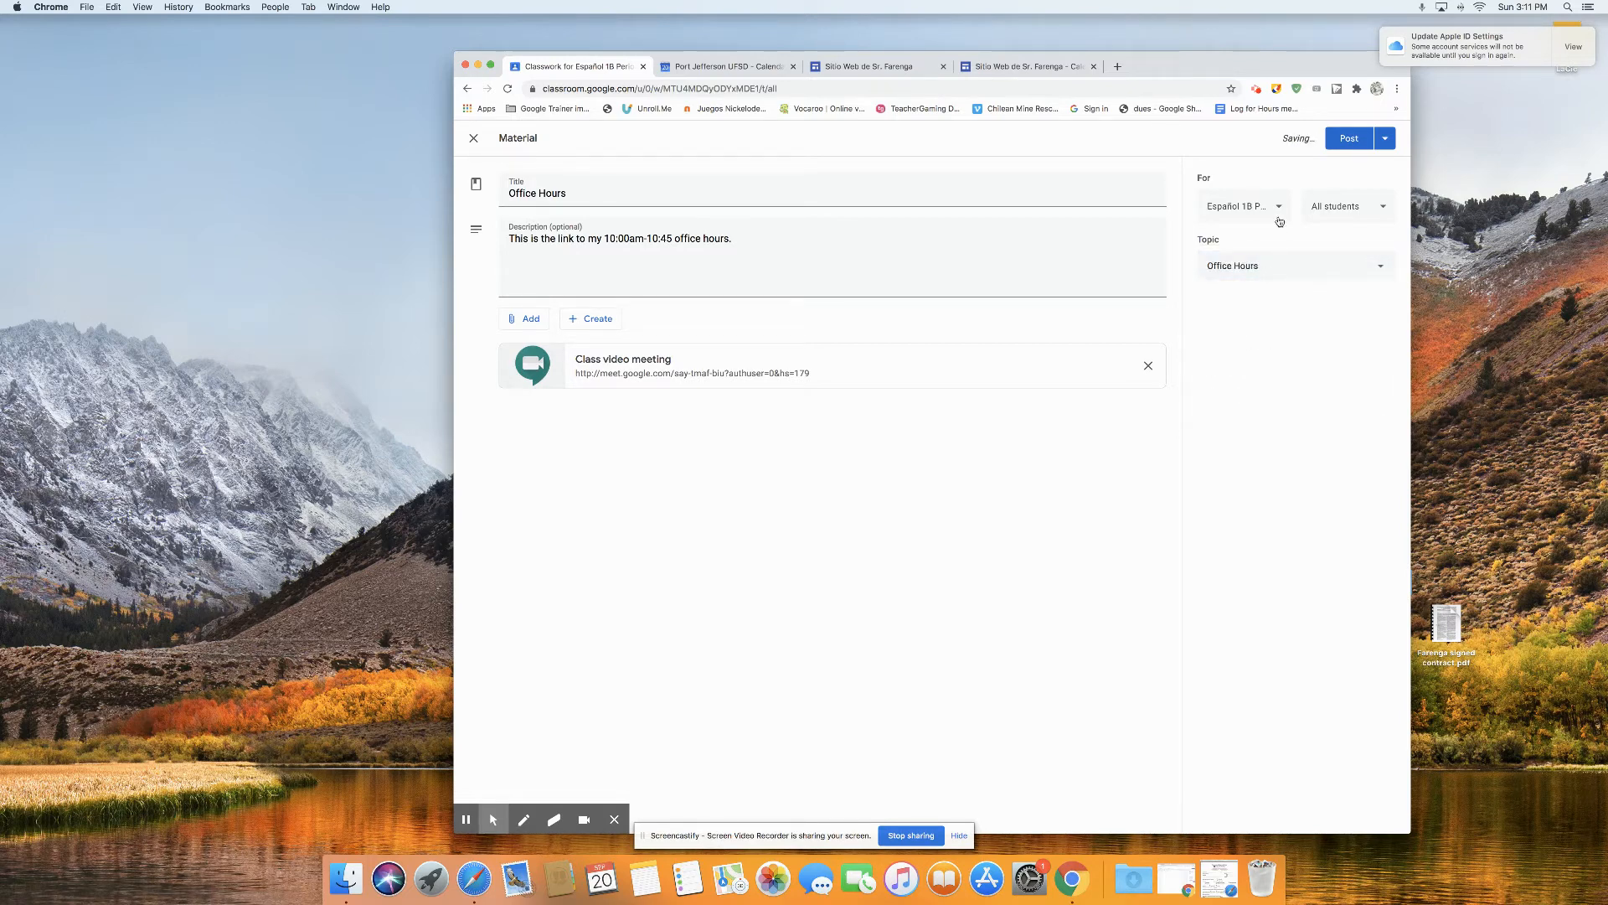
# Step: Also assign the material to Español 1A Periodo 4, Español 1B Periodo 7 and the four LOTE Period 2 and 8 classes, and post it
pyautogui.click(1257, 205)
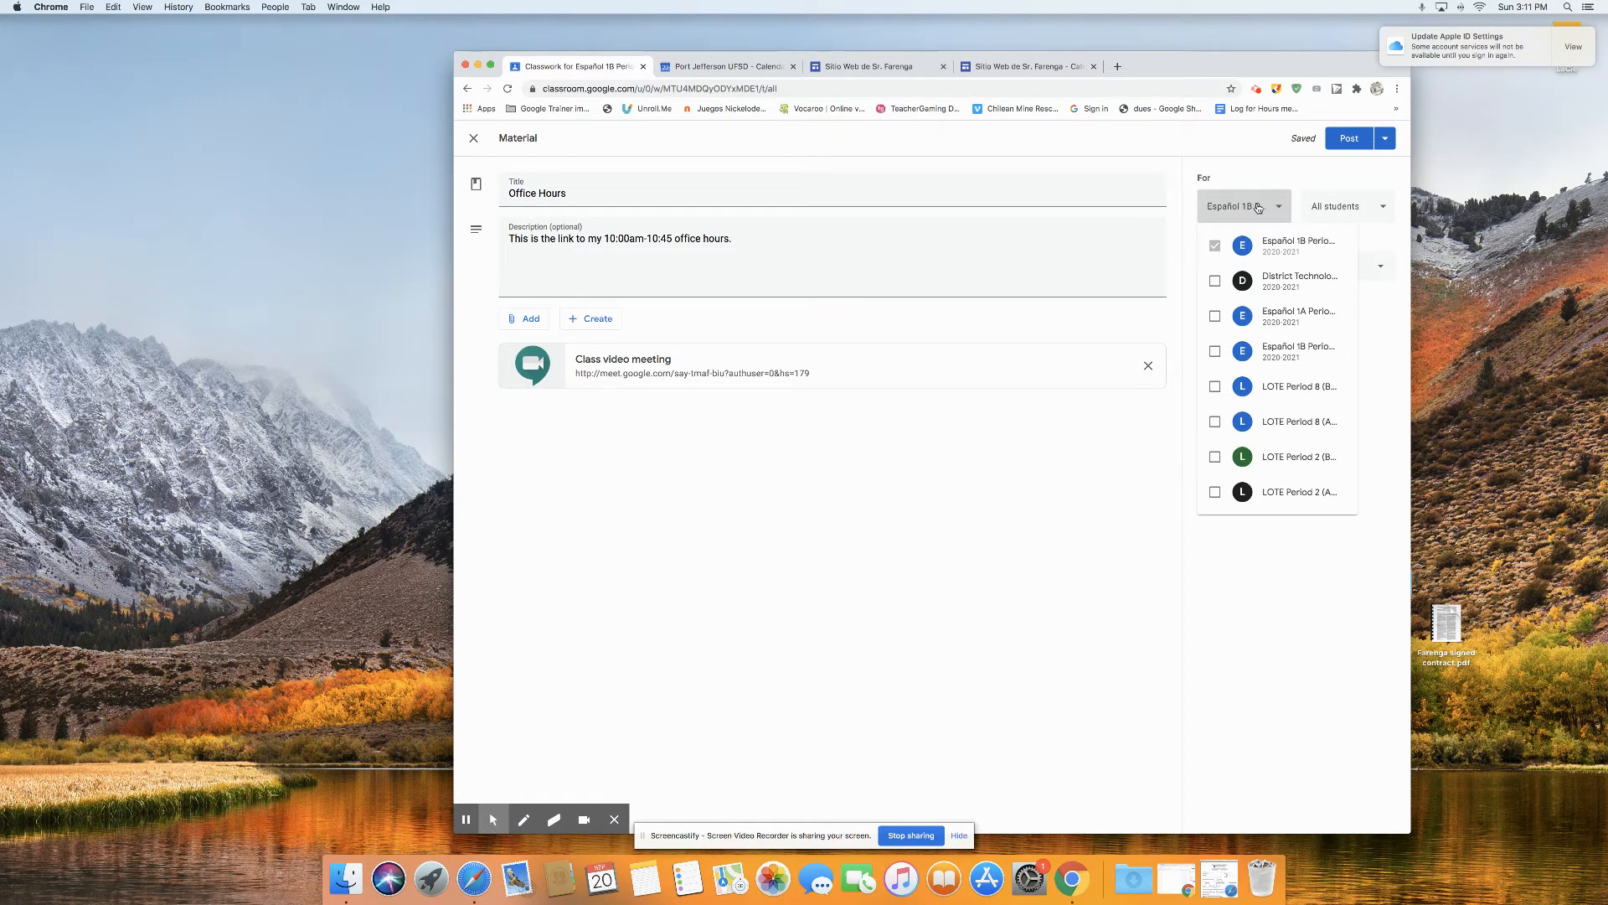
pyautogui.click(1215, 318)
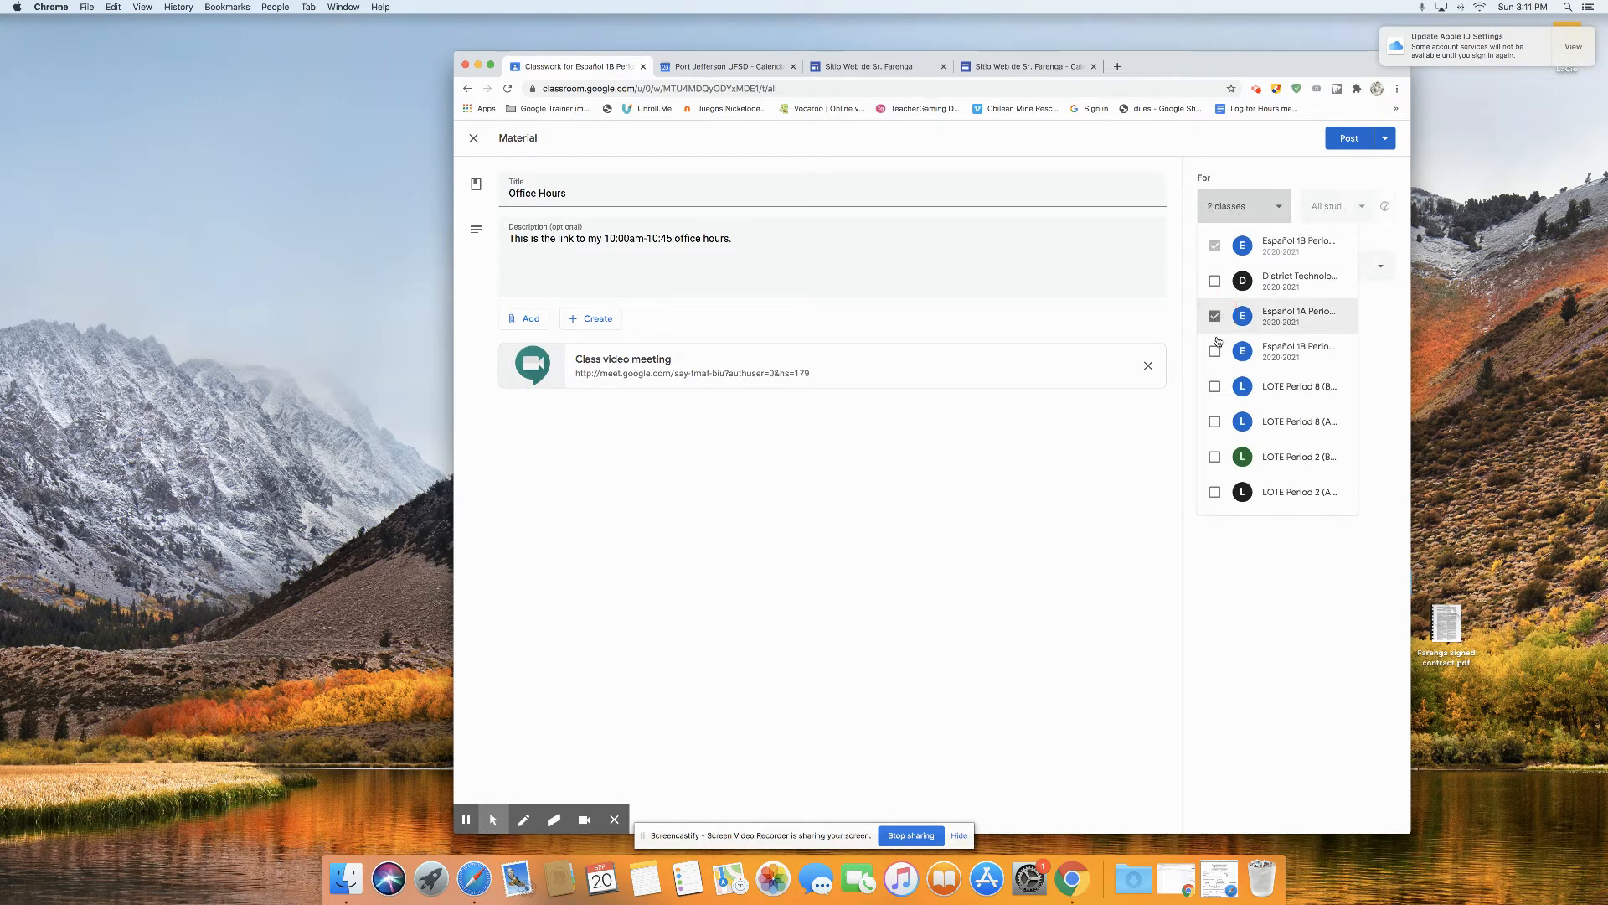
pyautogui.click(1215, 351)
pyautogui.click(1215, 385)
pyautogui.click(1215, 421)
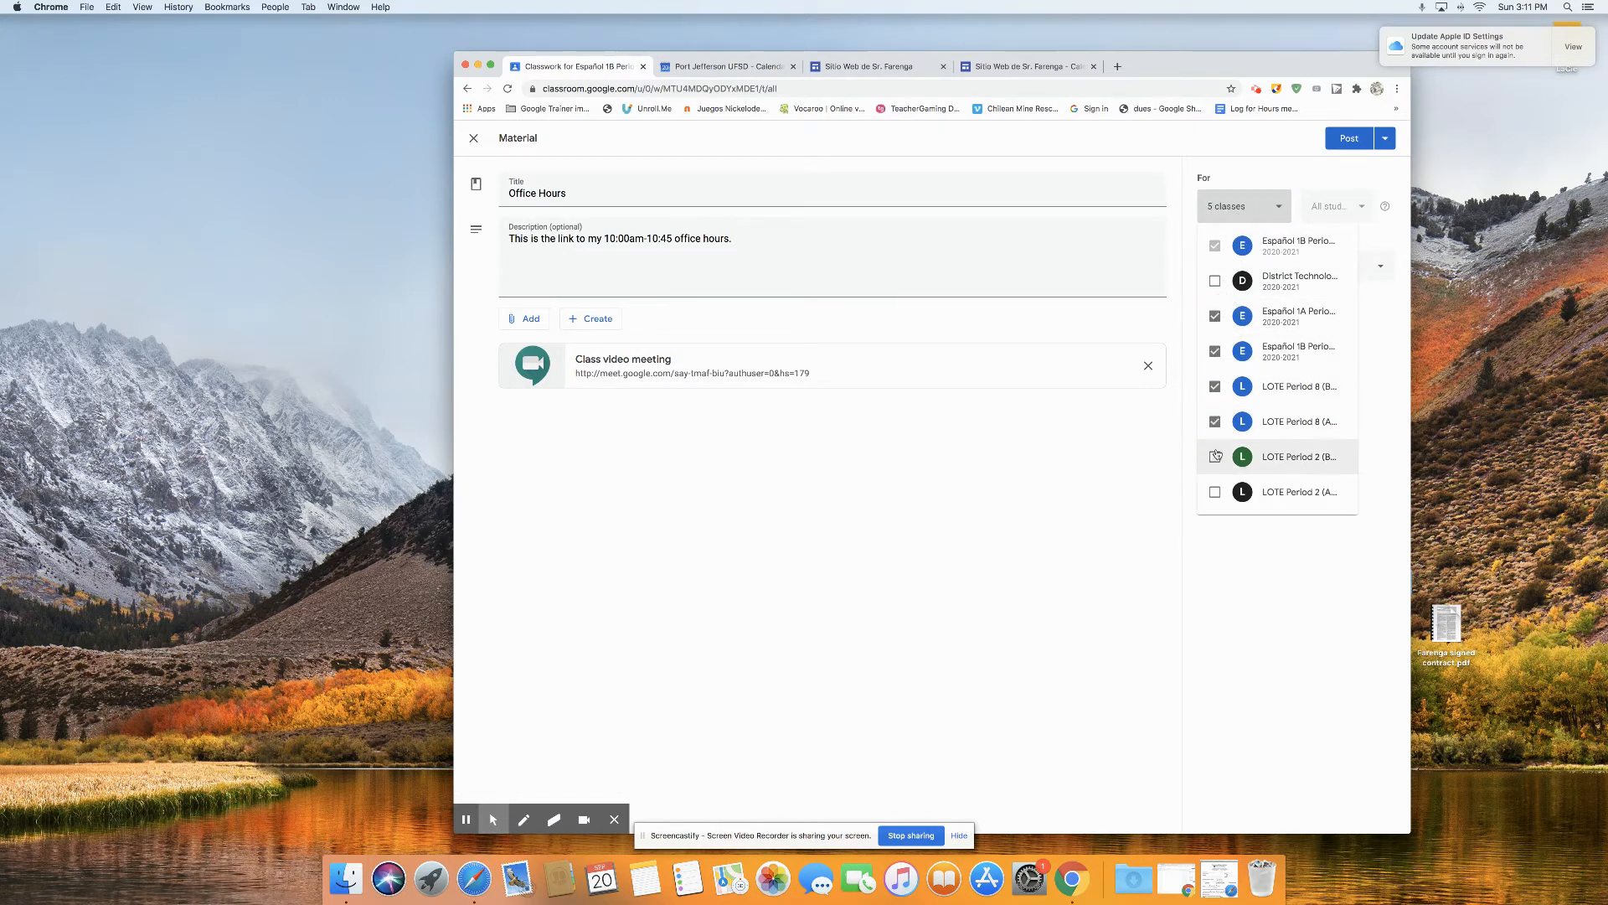
pyautogui.click(1216, 455)
pyautogui.click(1216, 492)
pyautogui.click(1107, 469)
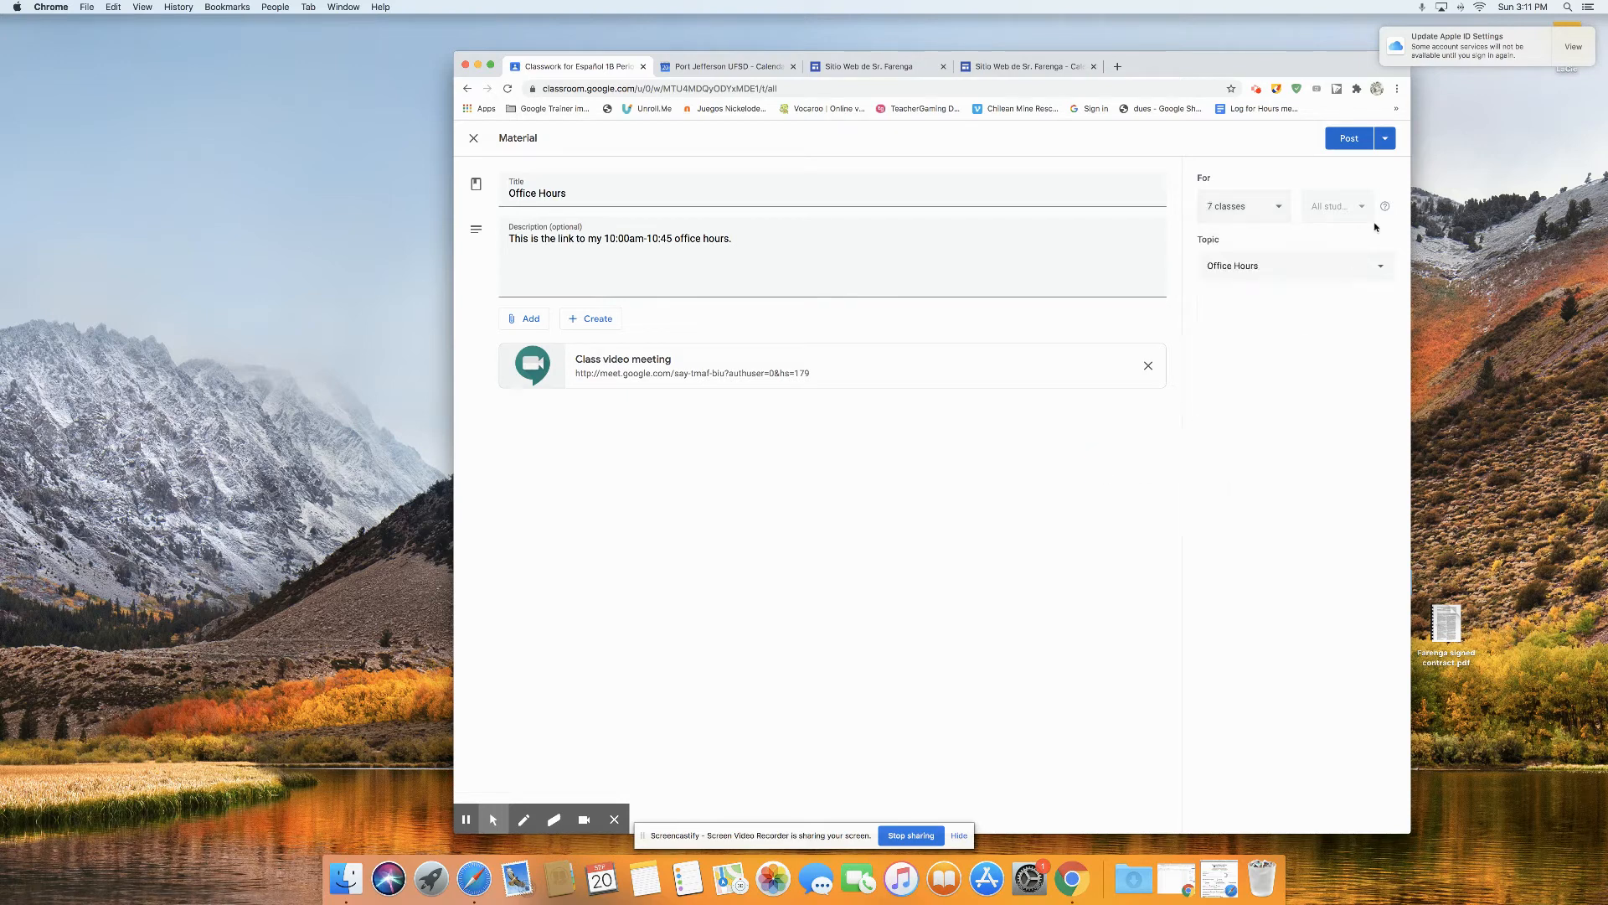
pyautogui.click(1348, 139)
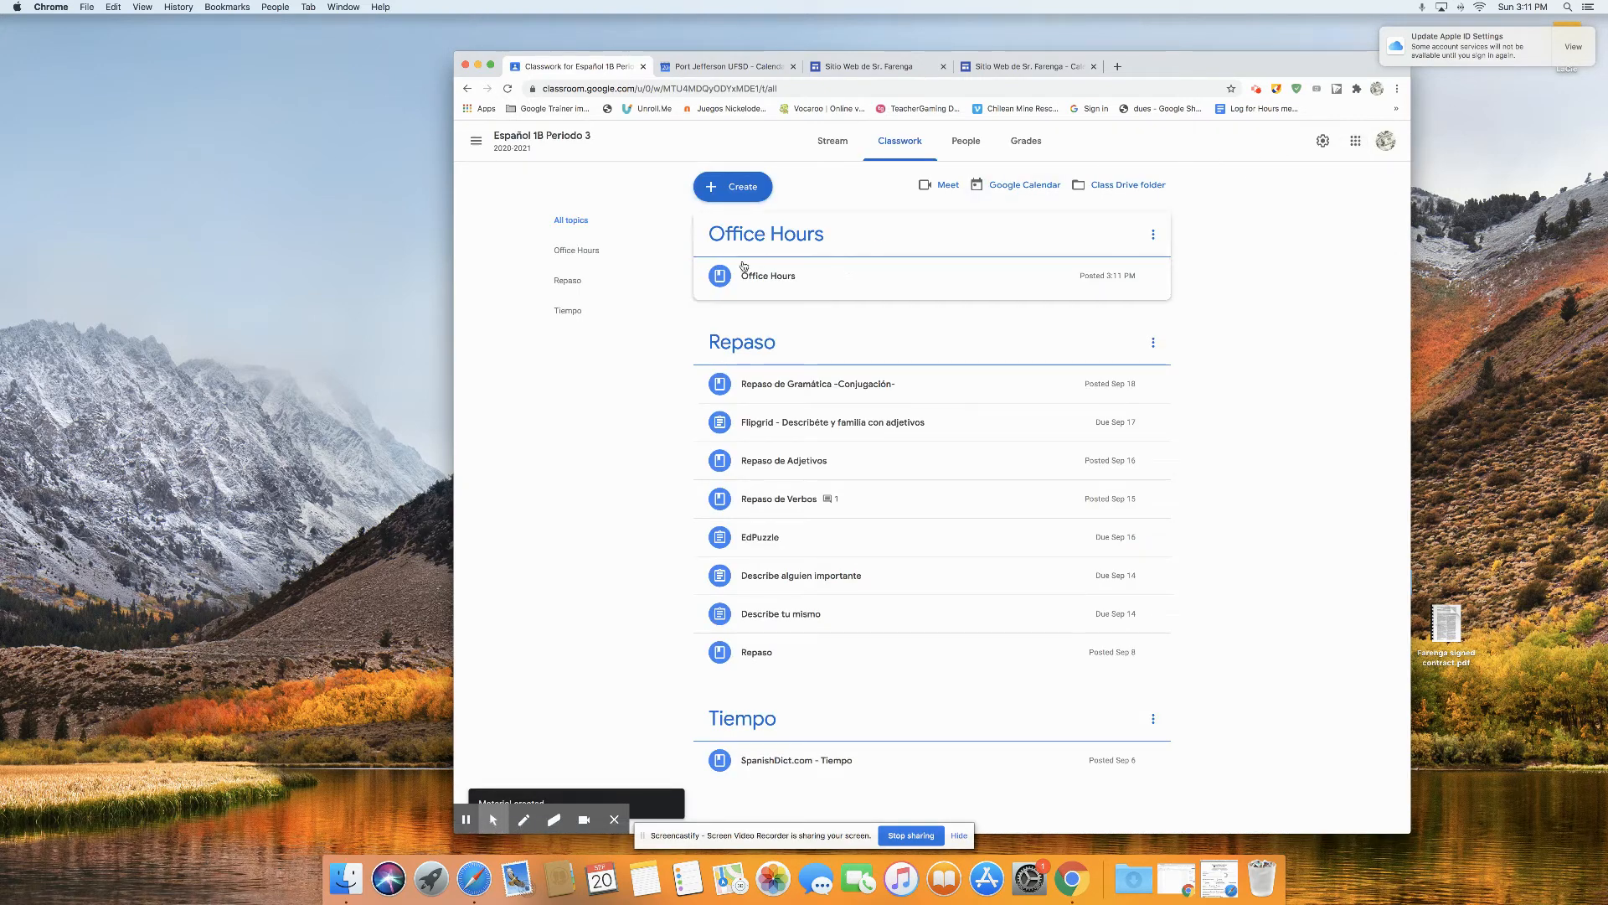
# Step: Check the posted Office Hours material in its topic and test its class video meeting link
pyautogui.click(570, 258)
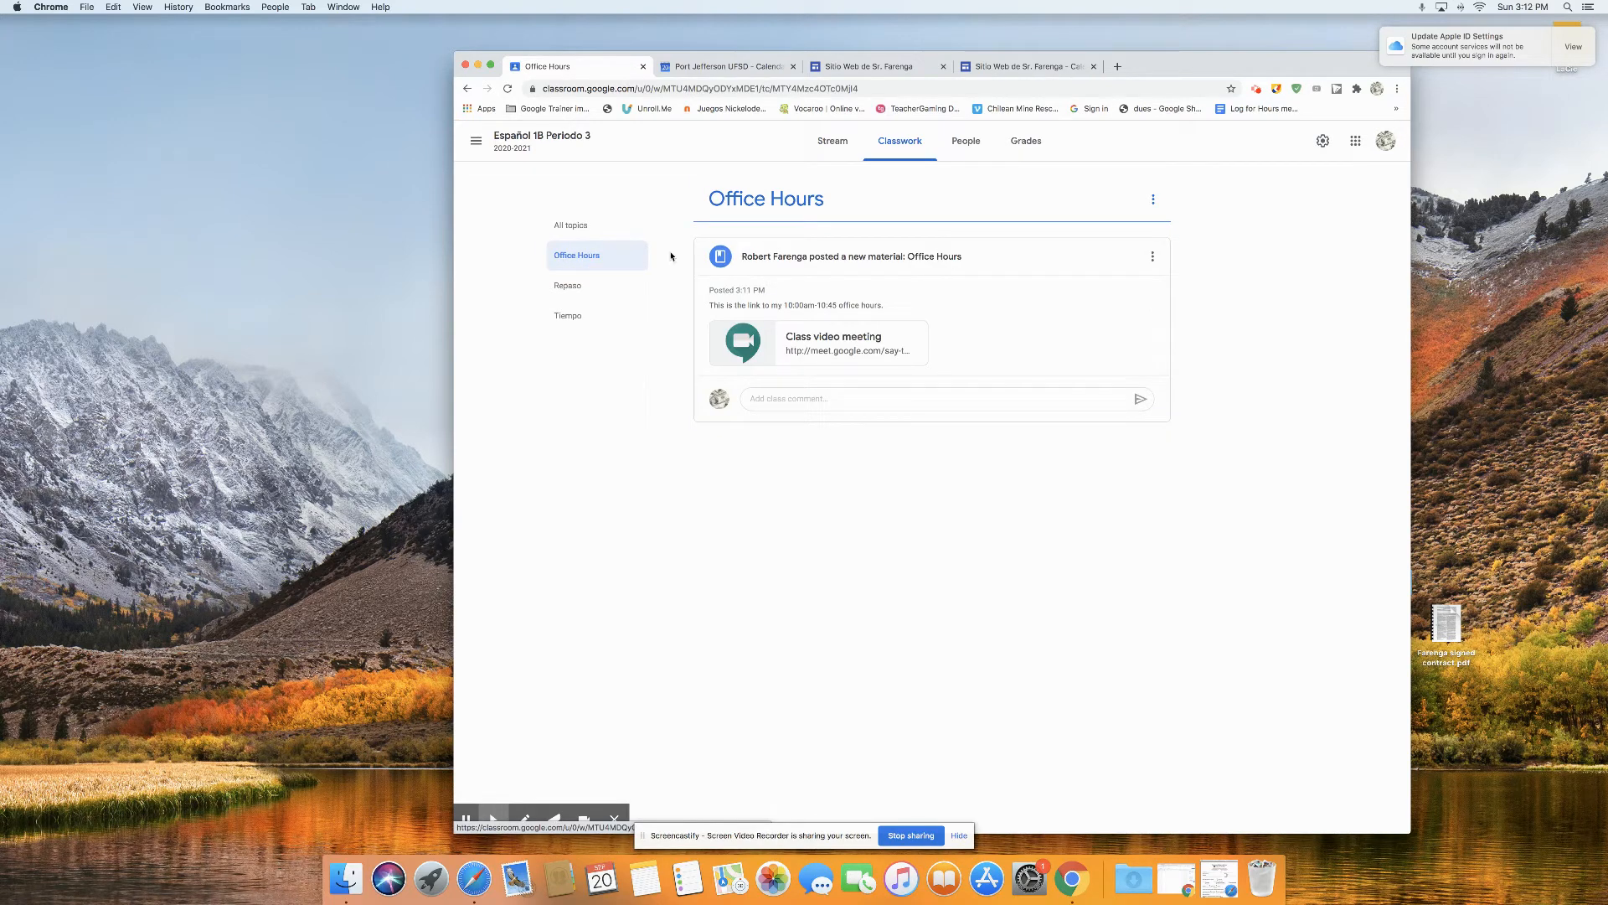
pyautogui.click(811, 347)
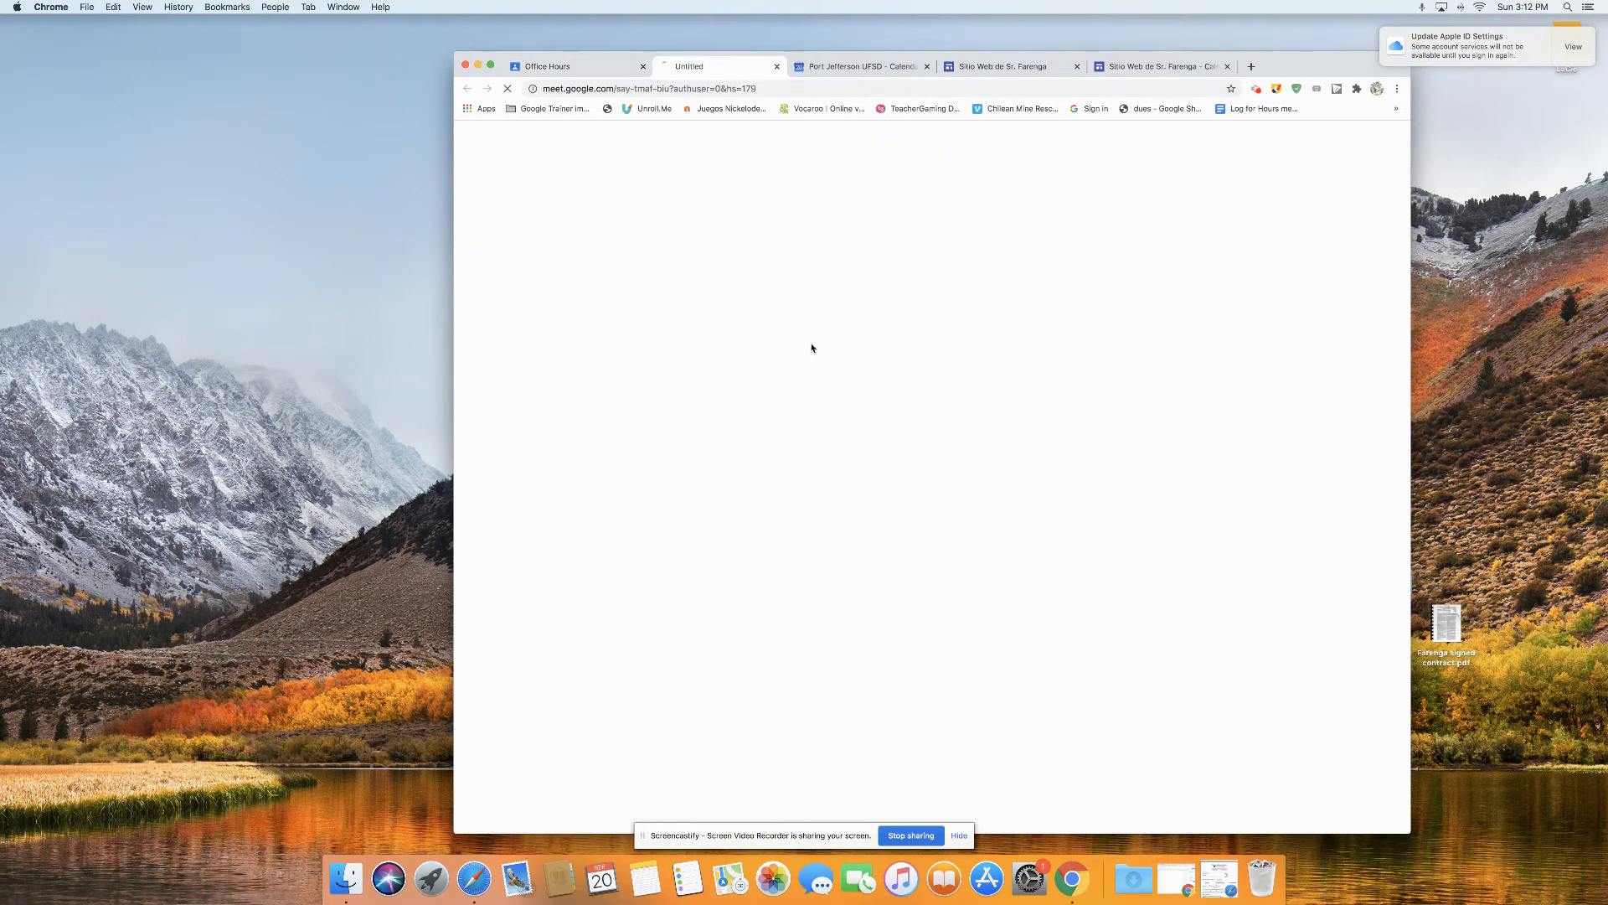
pyautogui.click(779, 67)
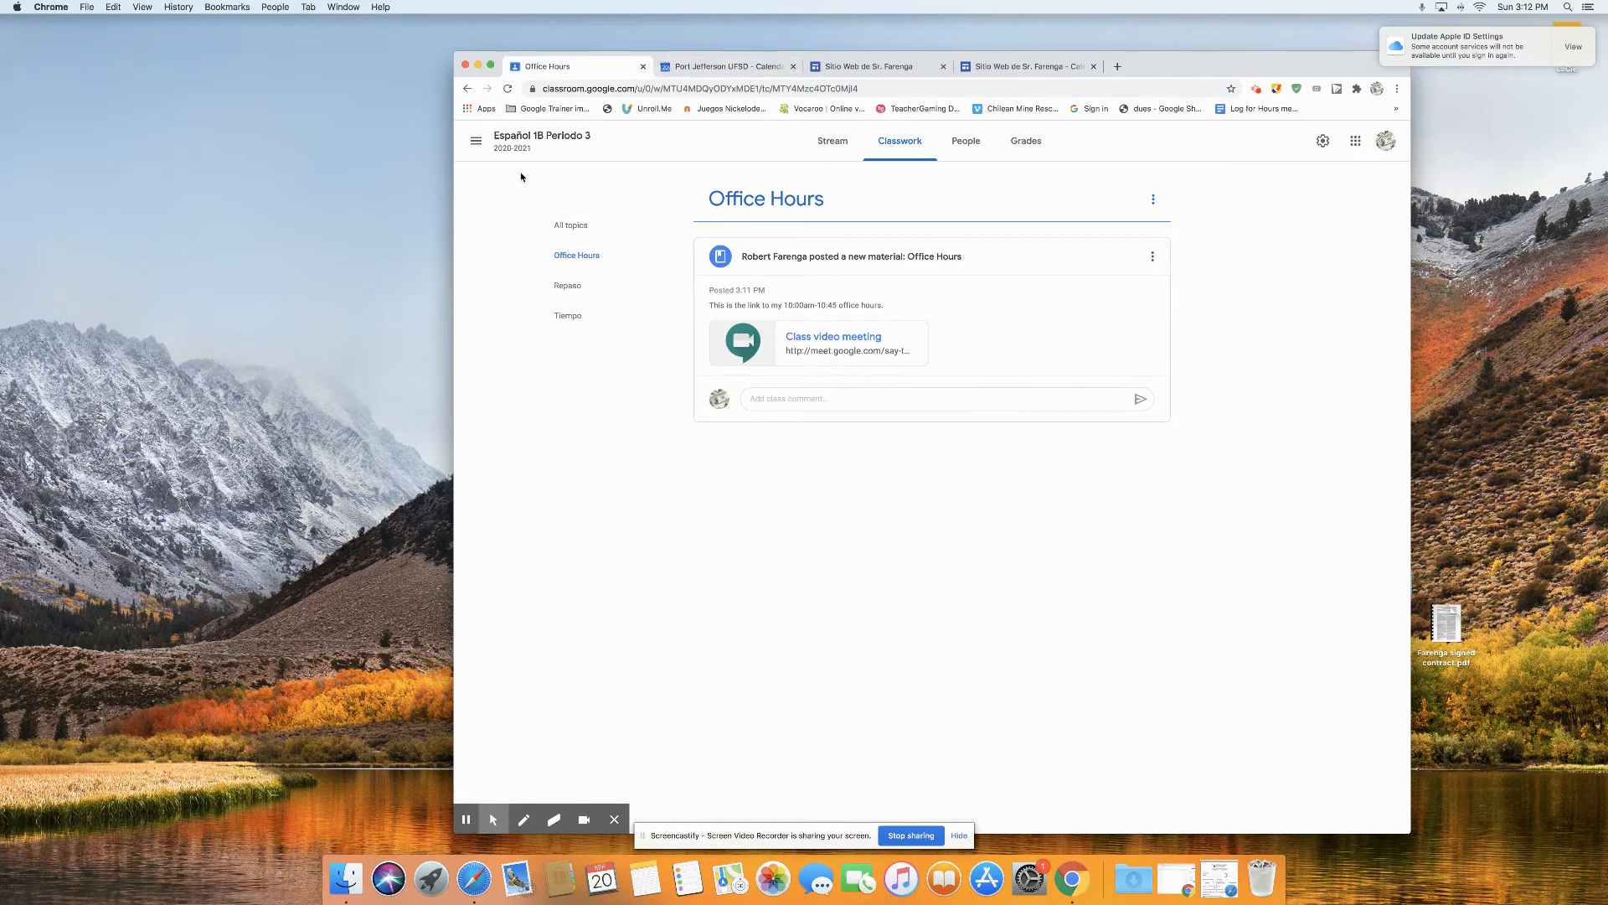
# Step: Check the Office Hours topic in the classwork of the Español 1A Periodo 4 class
pyautogui.click(476, 140)
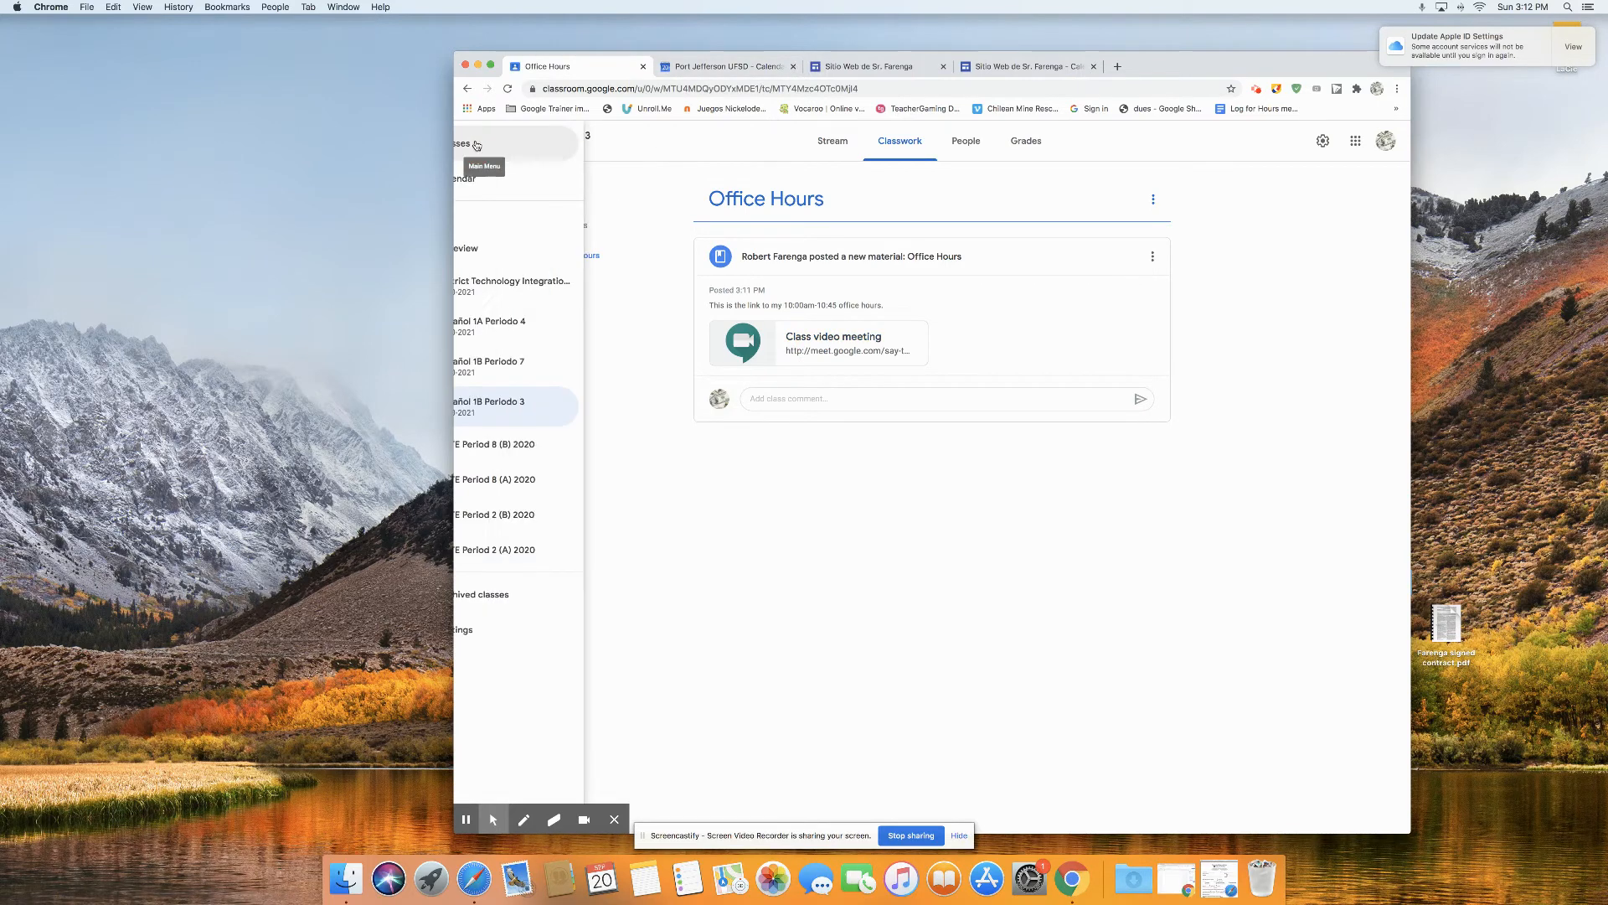
pyautogui.click(549, 335)
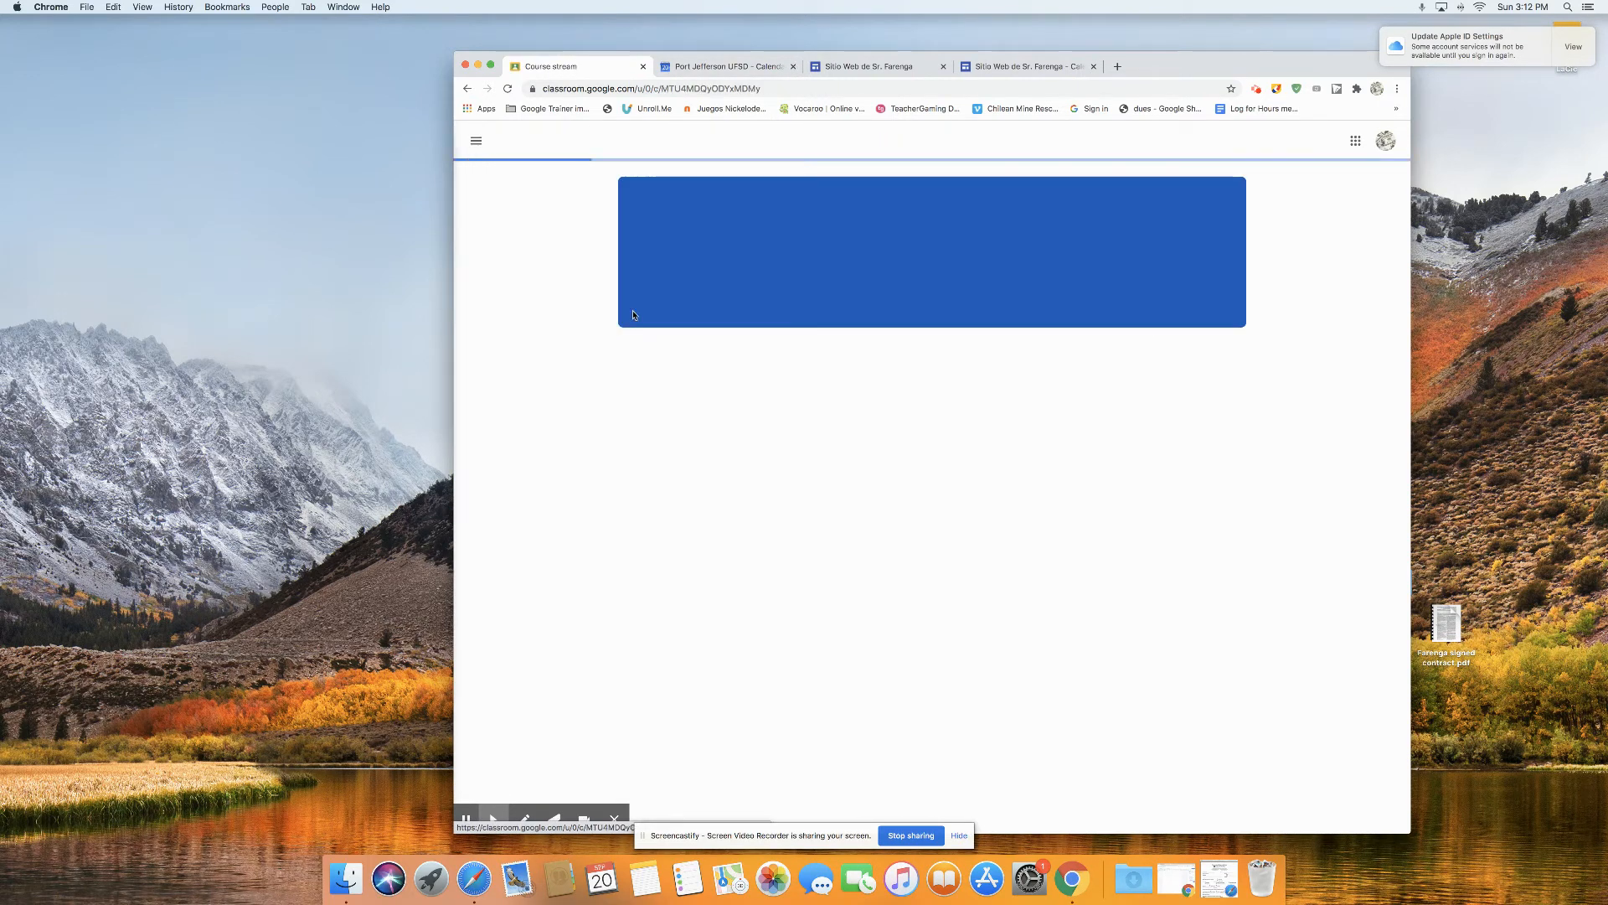
pyautogui.click(916, 144)
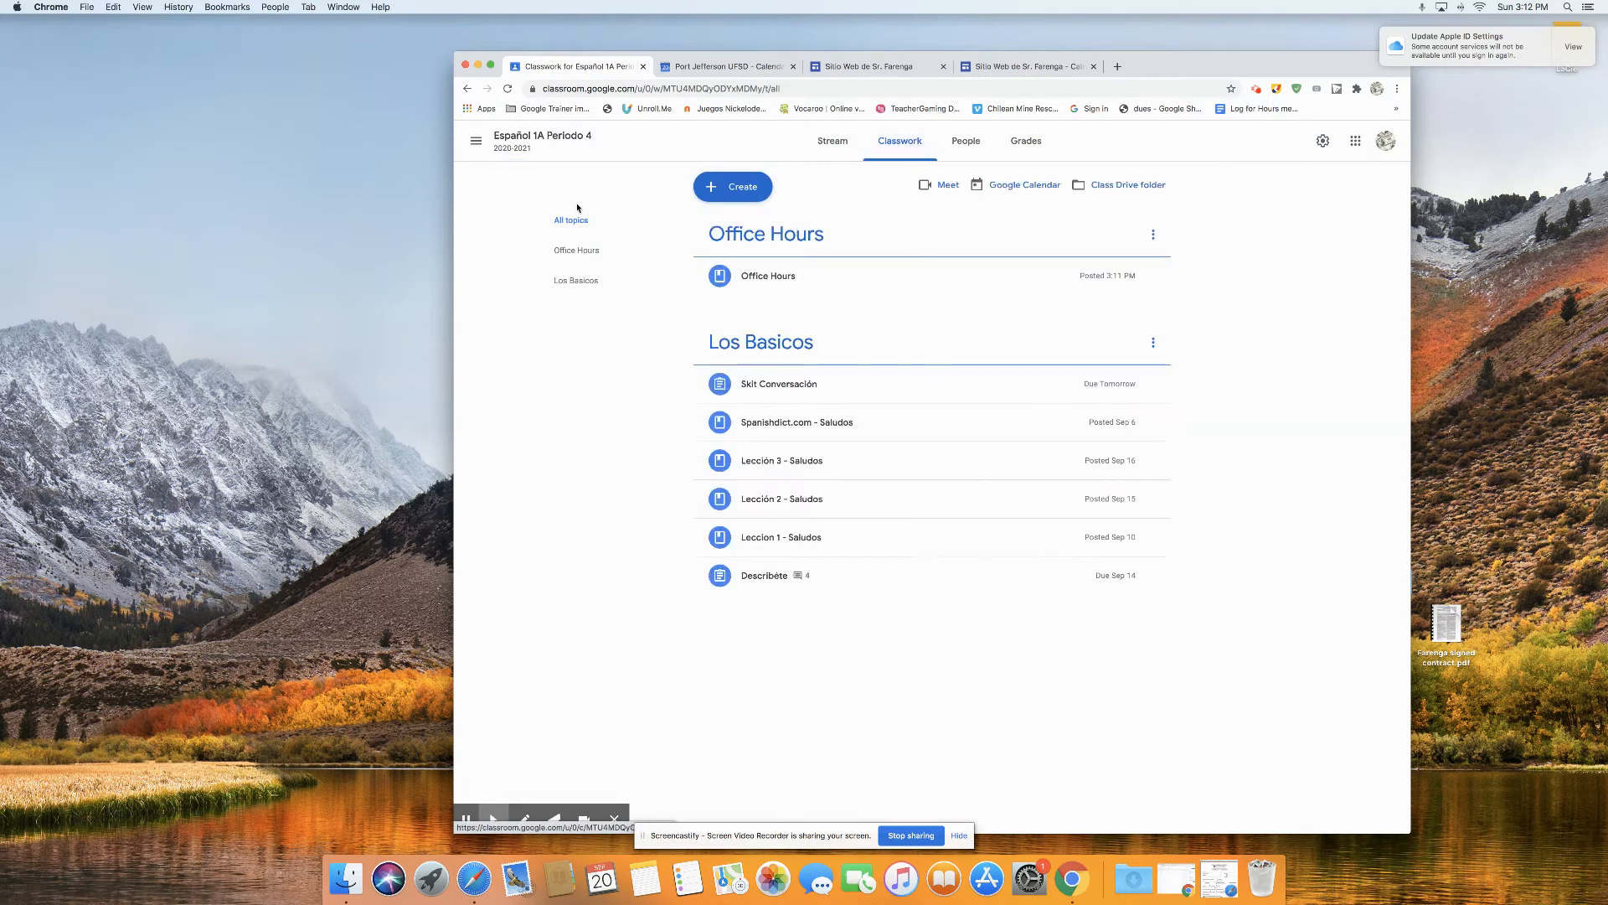
pyautogui.click(577, 250)
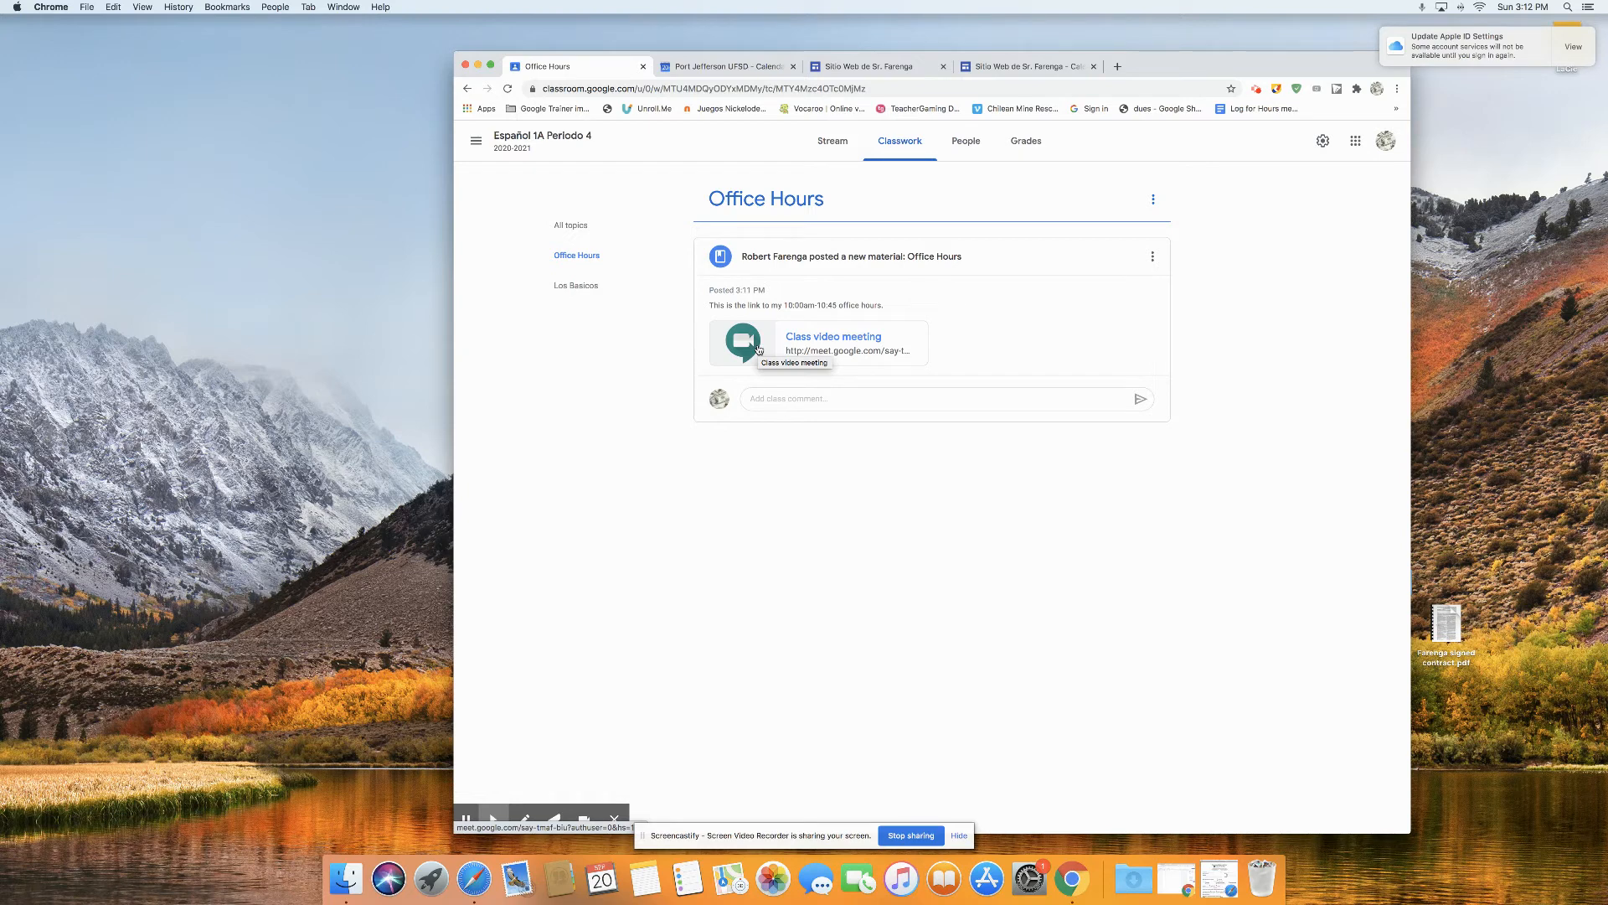
# Step: Review the September 2020 Office Hours entries in Google Calendar and in the Español 1B Periodo 3 and Periodo 7 calendars embedded on the class website
pyautogui.click(710, 68)
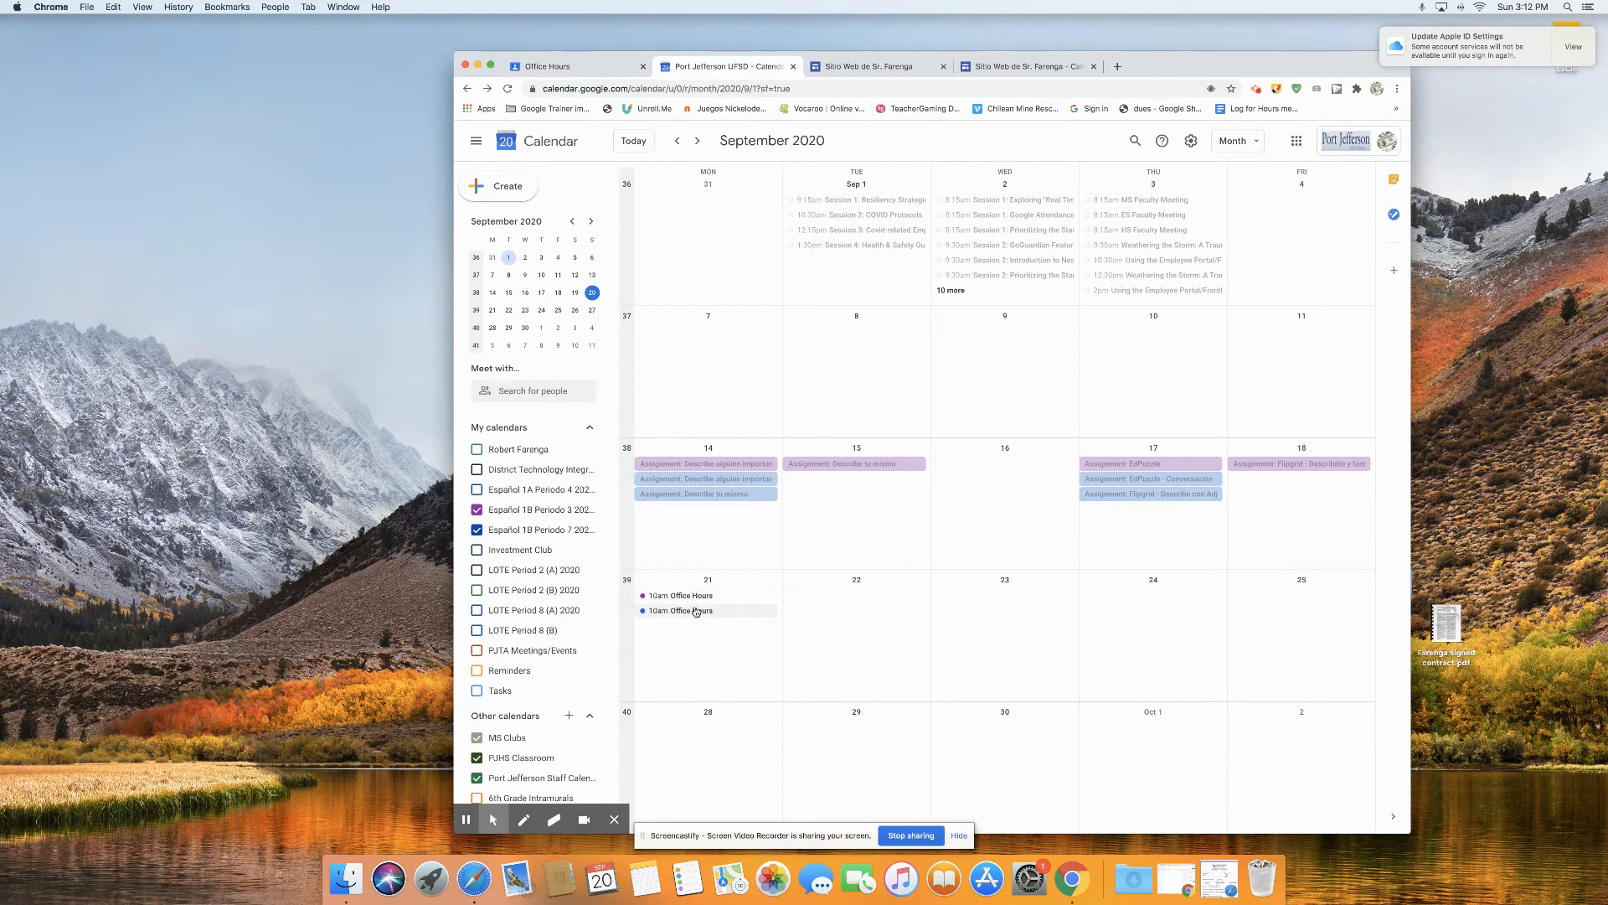
pyautogui.click(1003, 69)
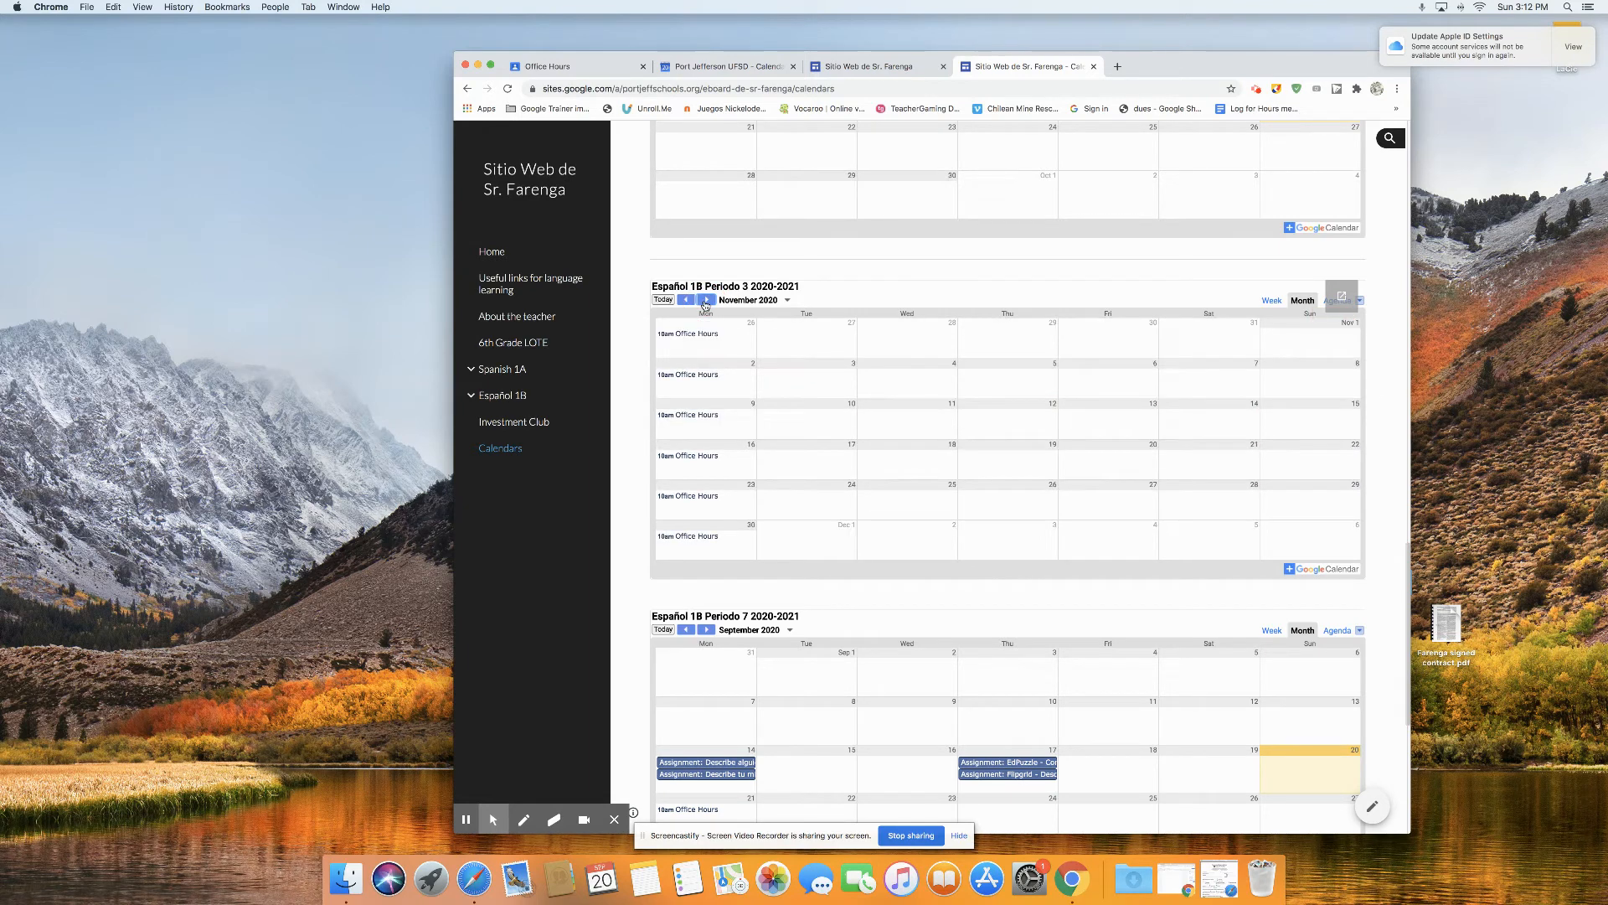
pyautogui.click(686, 299)
pyautogui.scroll(-2, 758, 513)
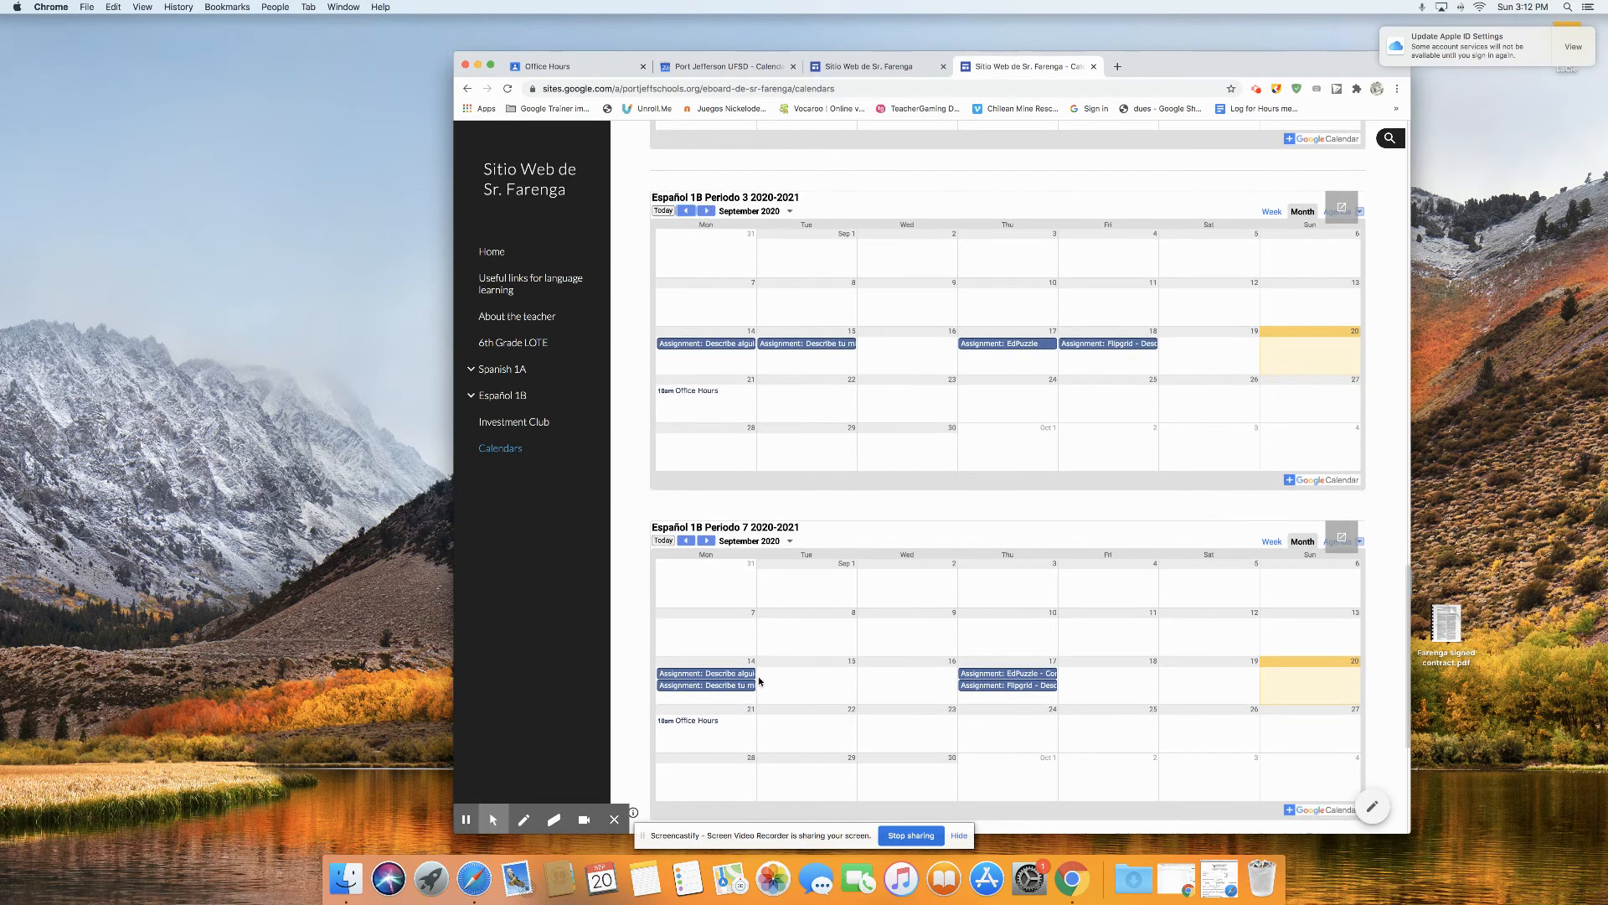
# Step: Display October 2020 in the Español 1B Periodo 7 calendar on the published page to check its Office Hours entries
pyautogui.click(709, 541)
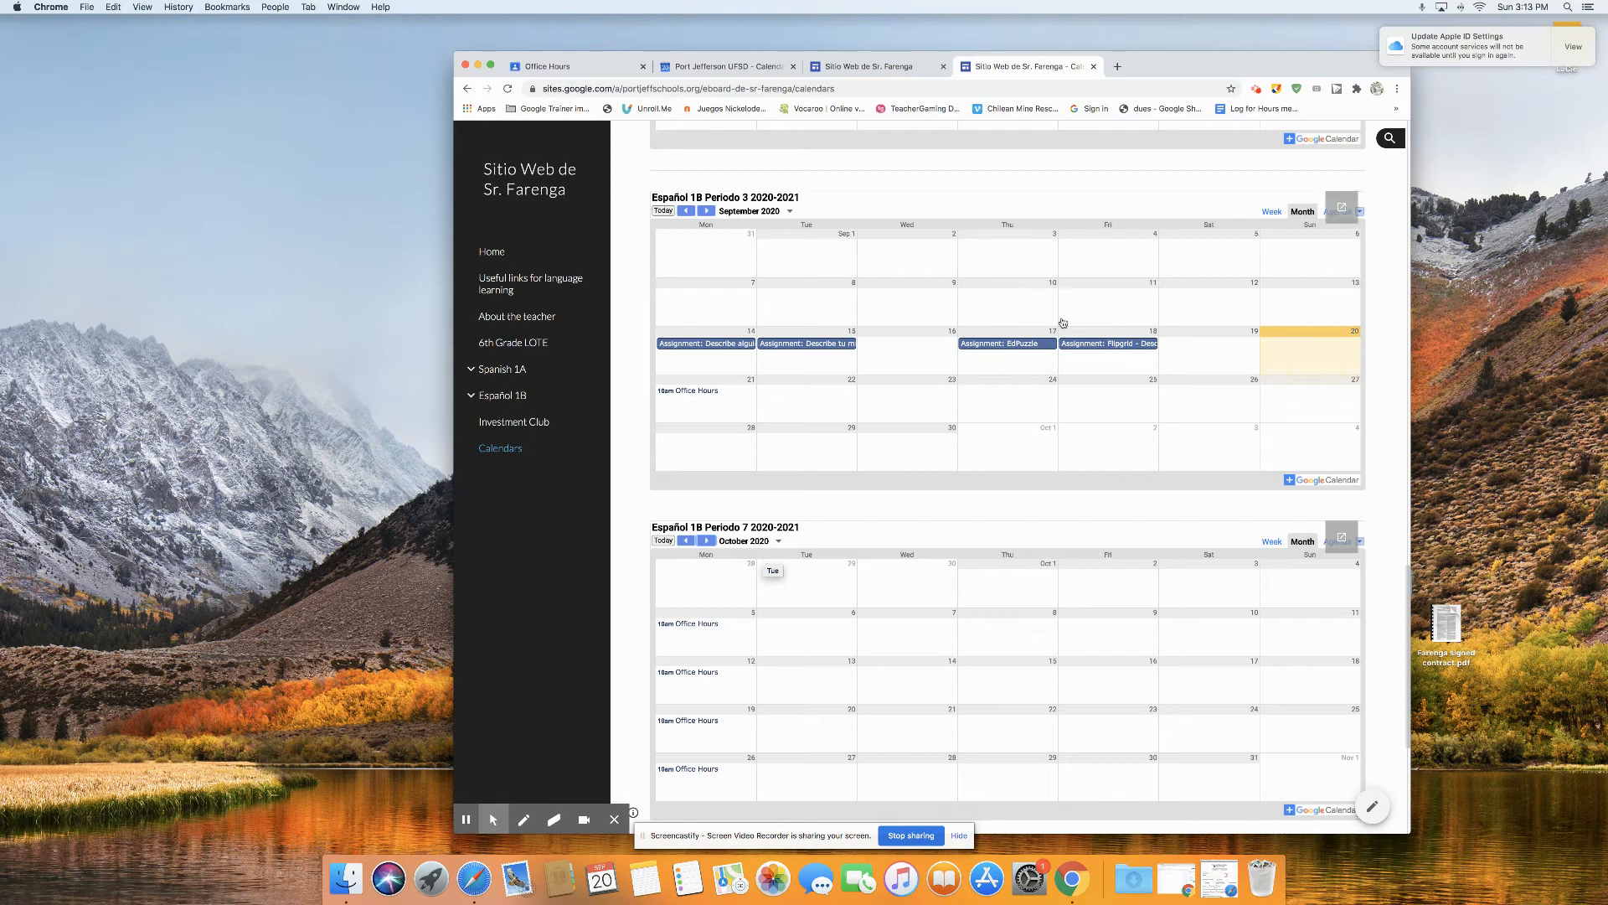
# Step: Review the Español 1B Periodo 3 calendar's settings and view modes in the site editor, keeping Month, and return to the published calendars page
pyautogui.click(892, 67)
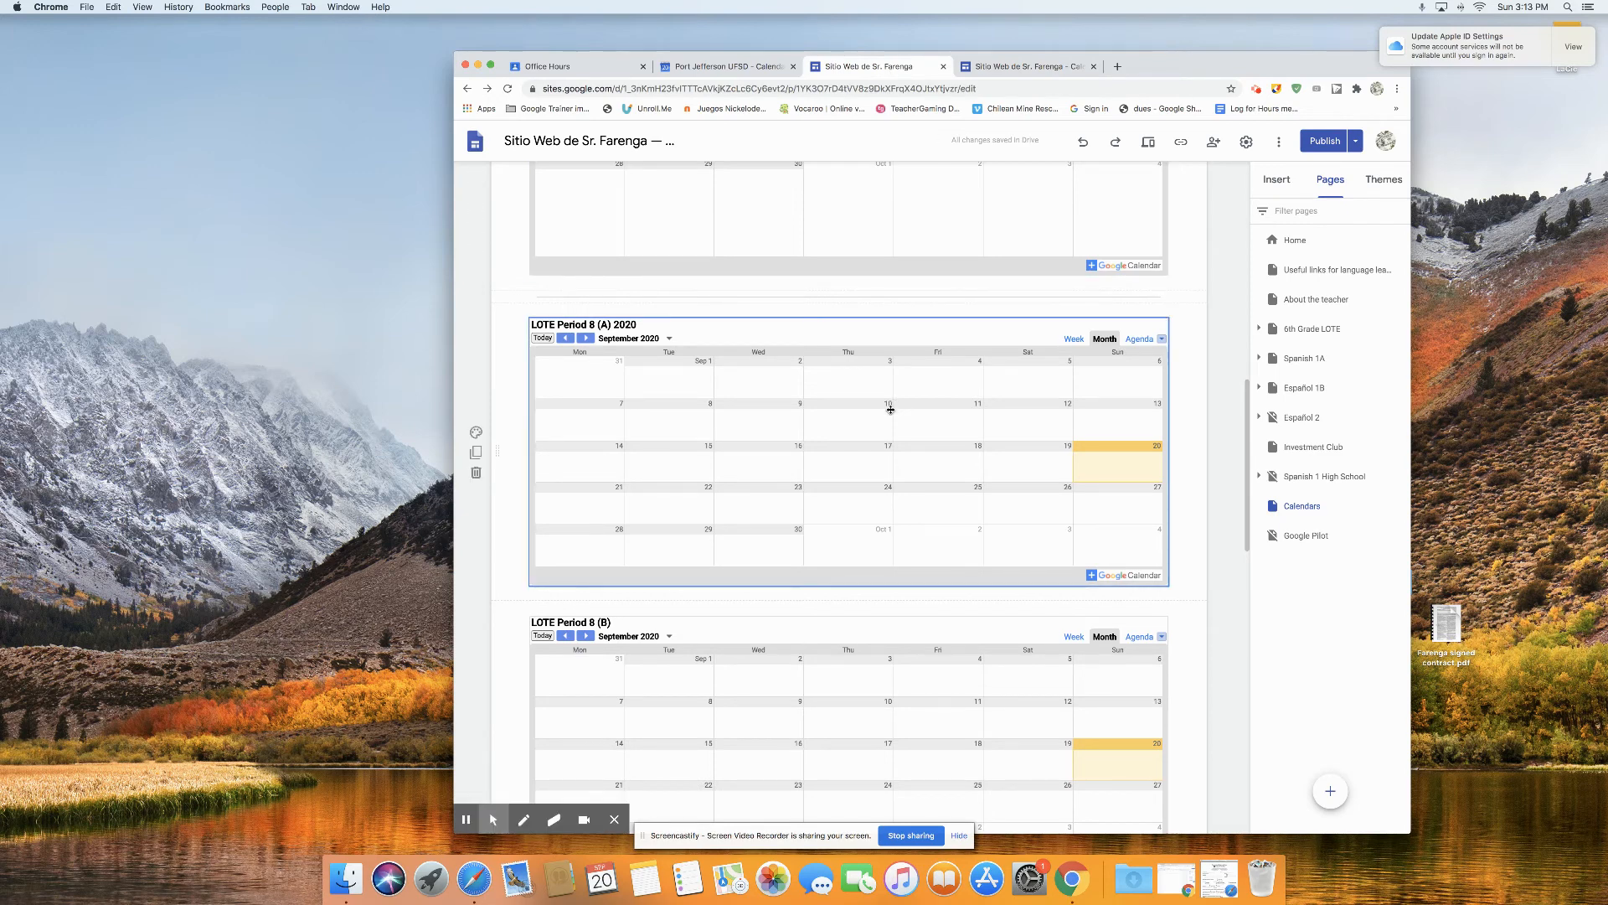
pyautogui.scroll(-5, 892, 406)
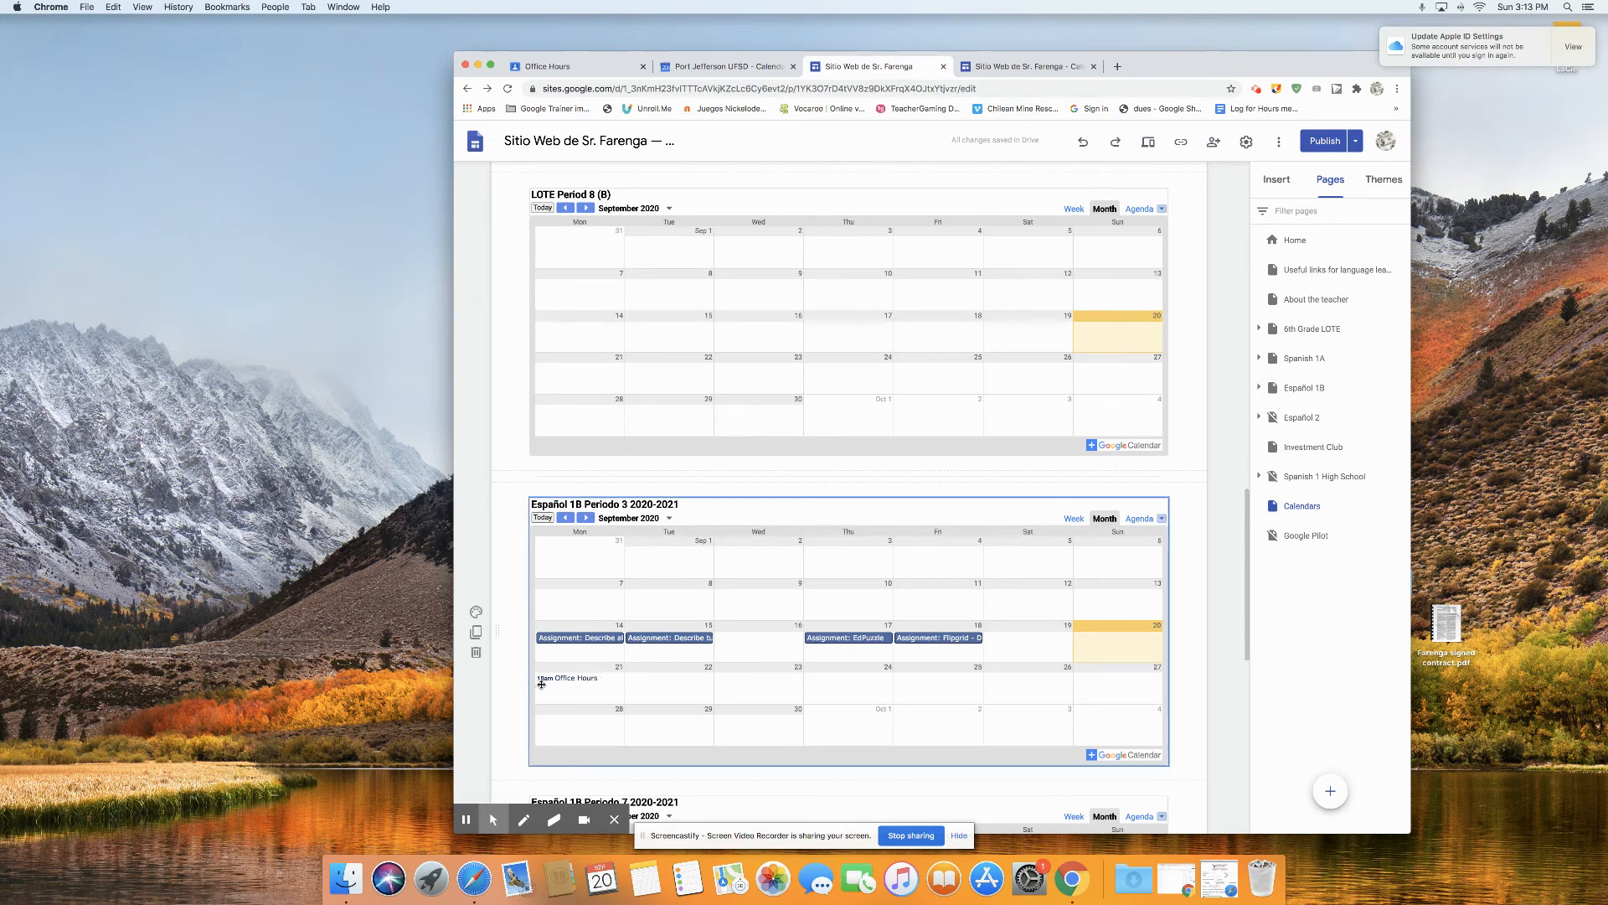
pyautogui.click(767, 597)
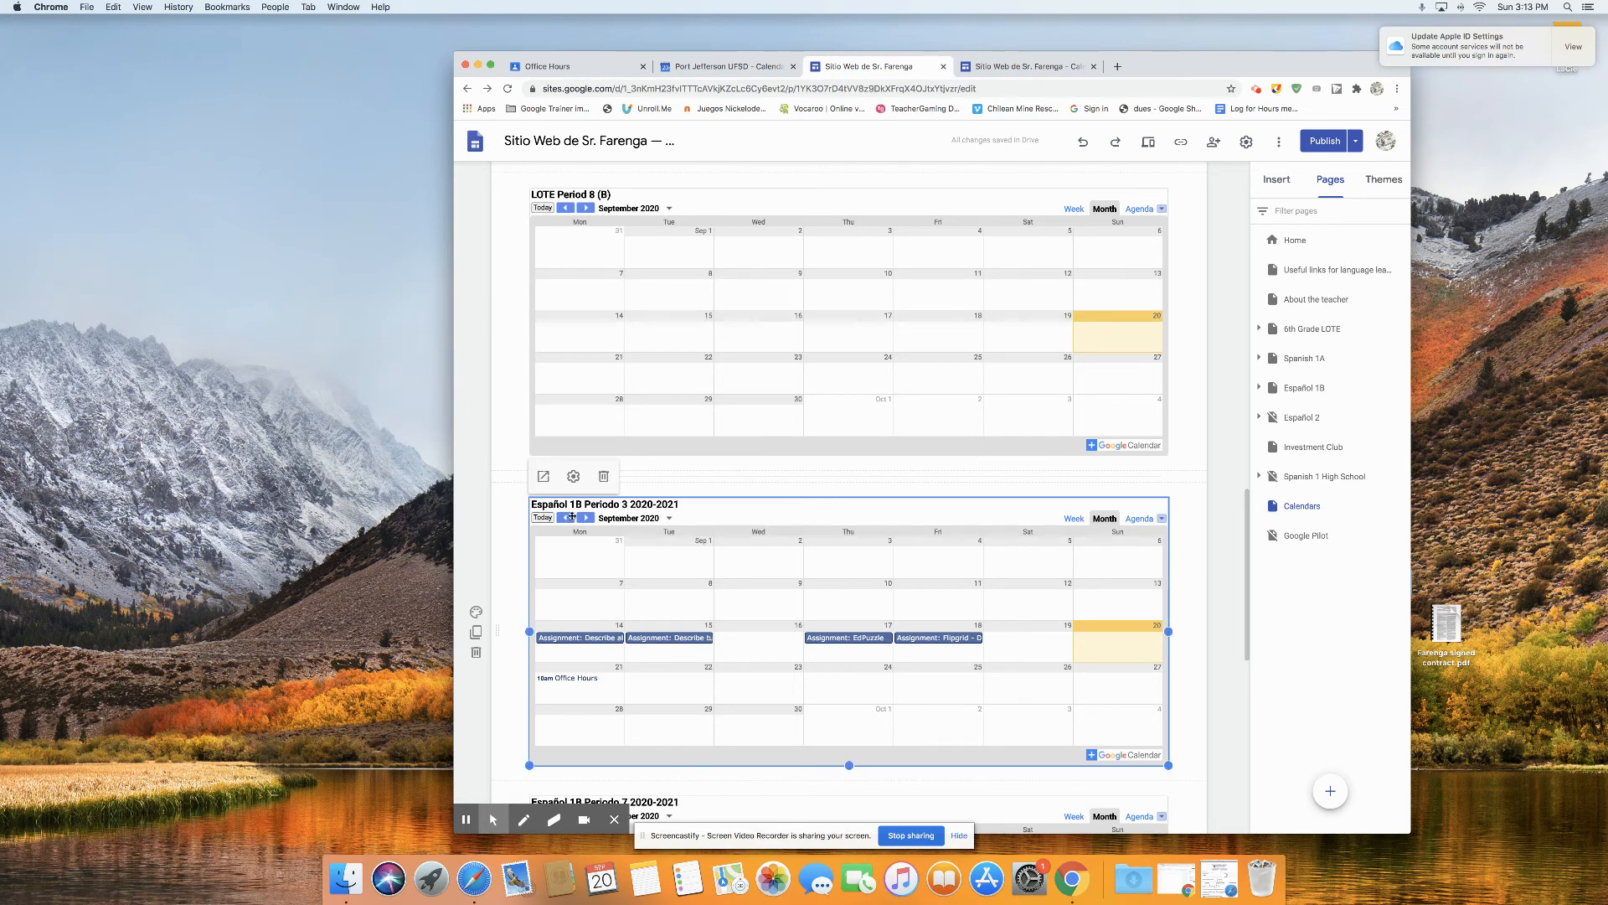
pyautogui.click(573, 476)
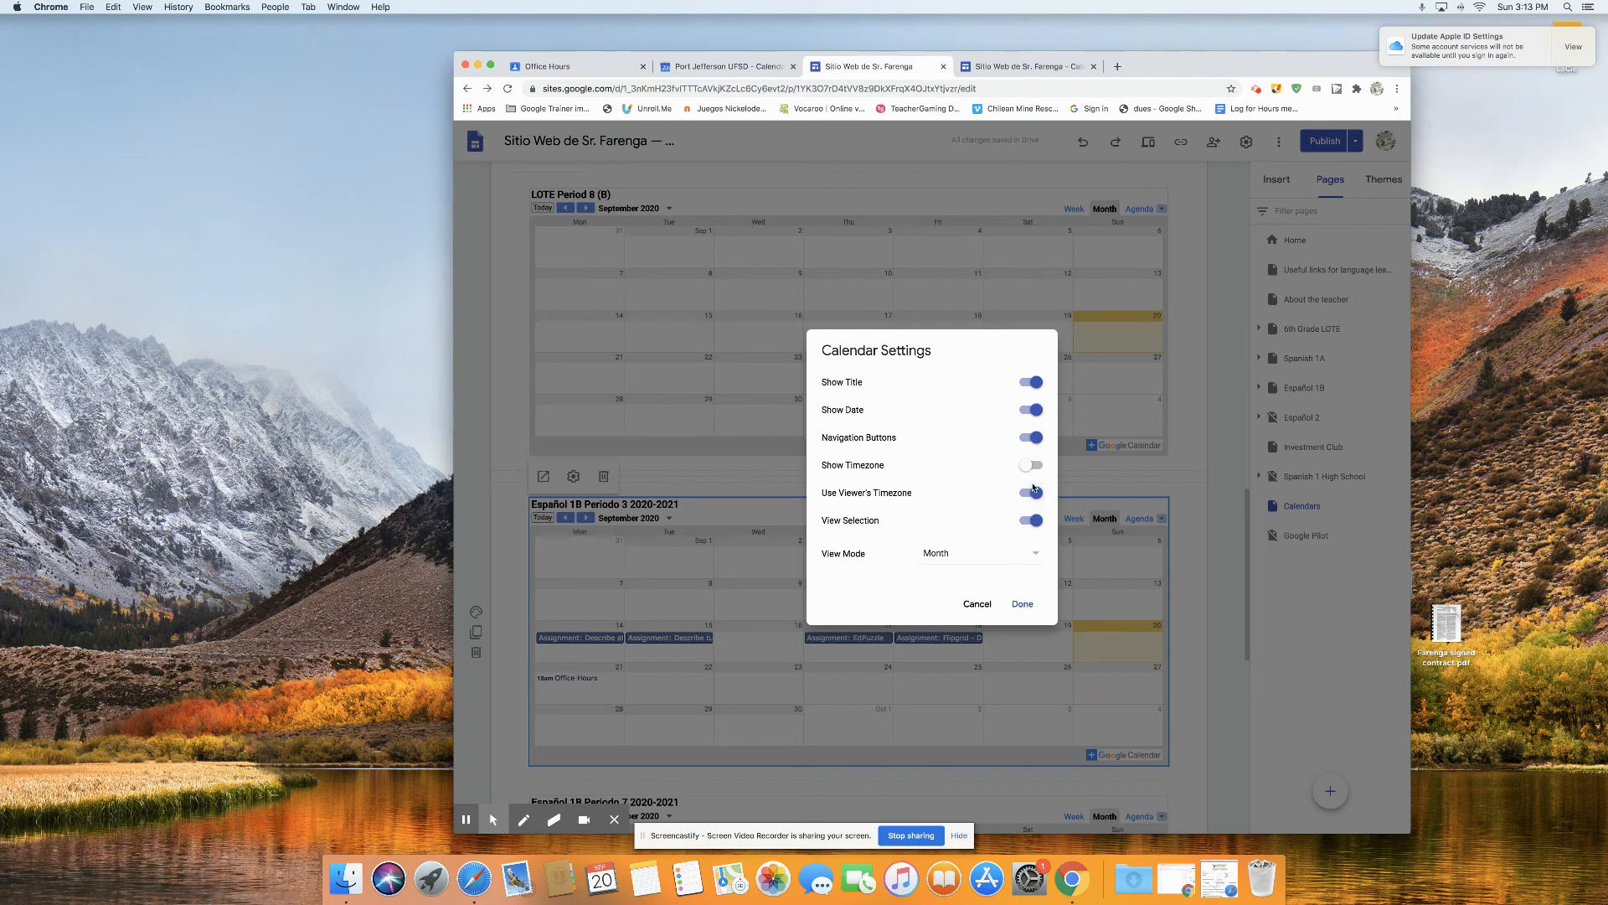
pyautogui.click(984, 561)
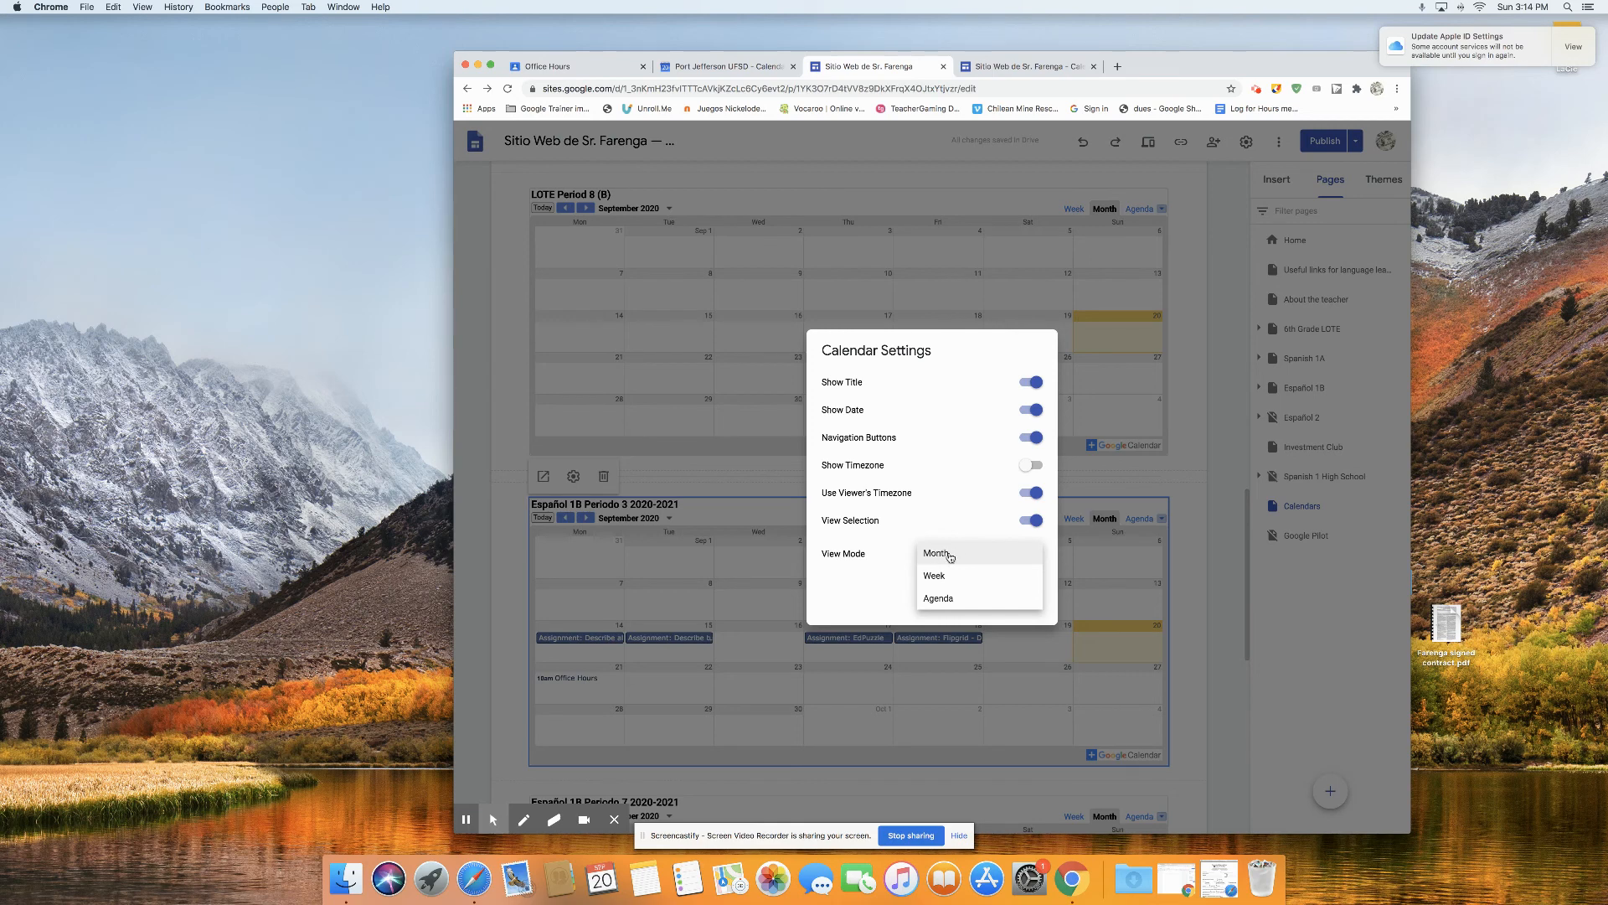
pyautogui.click(938, 554)
pyautogui.click(712, 484)
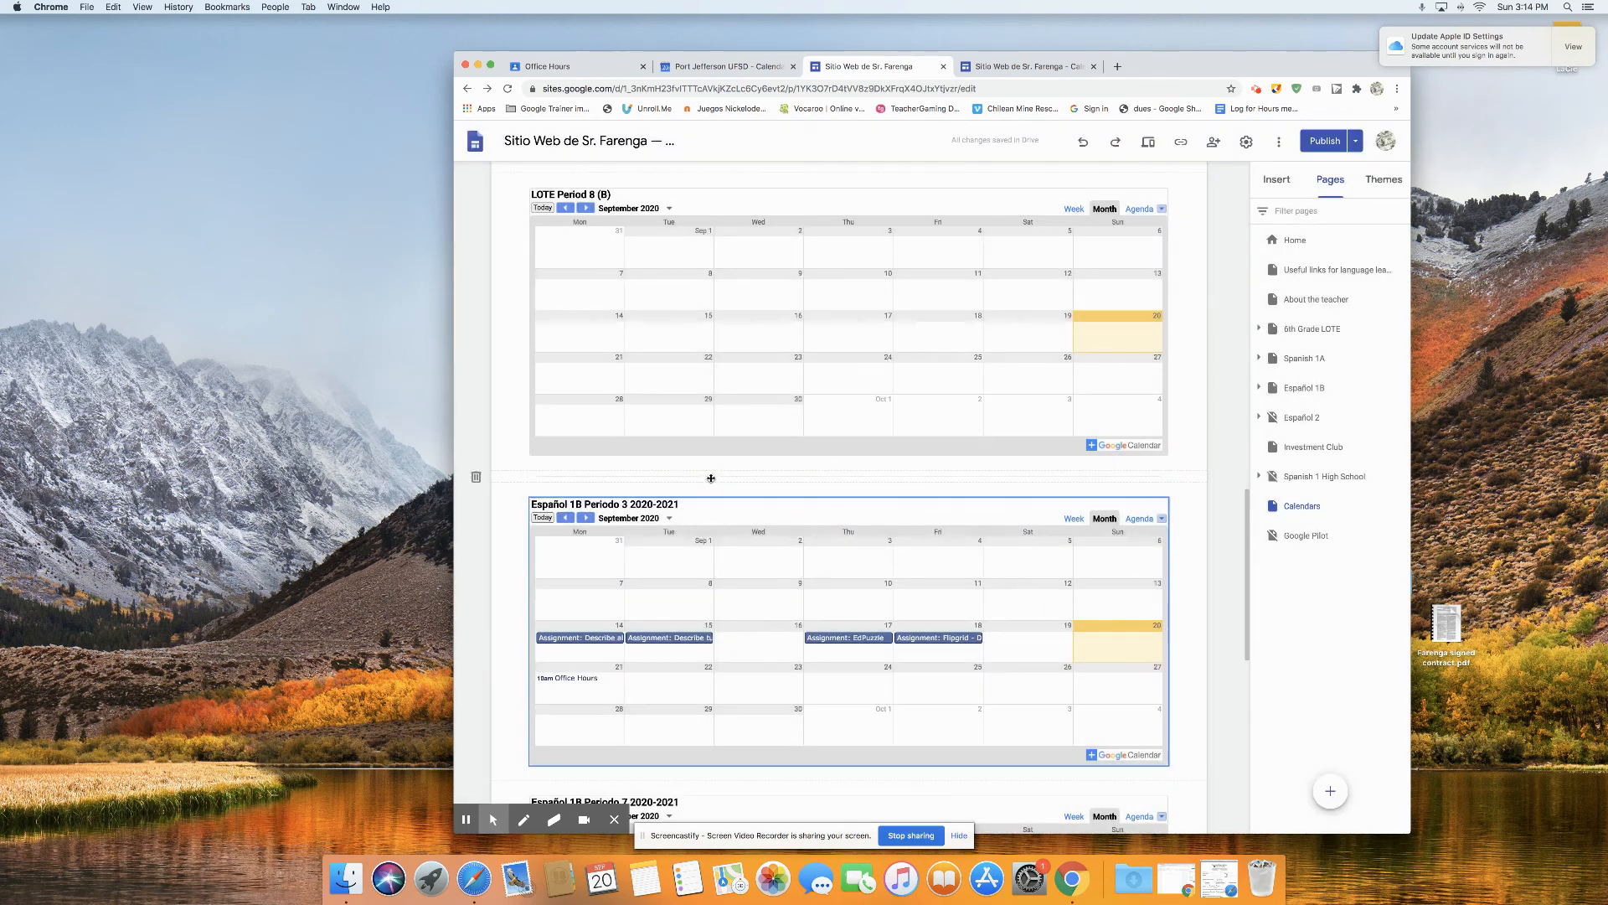
pyautogui.click(731, 526)
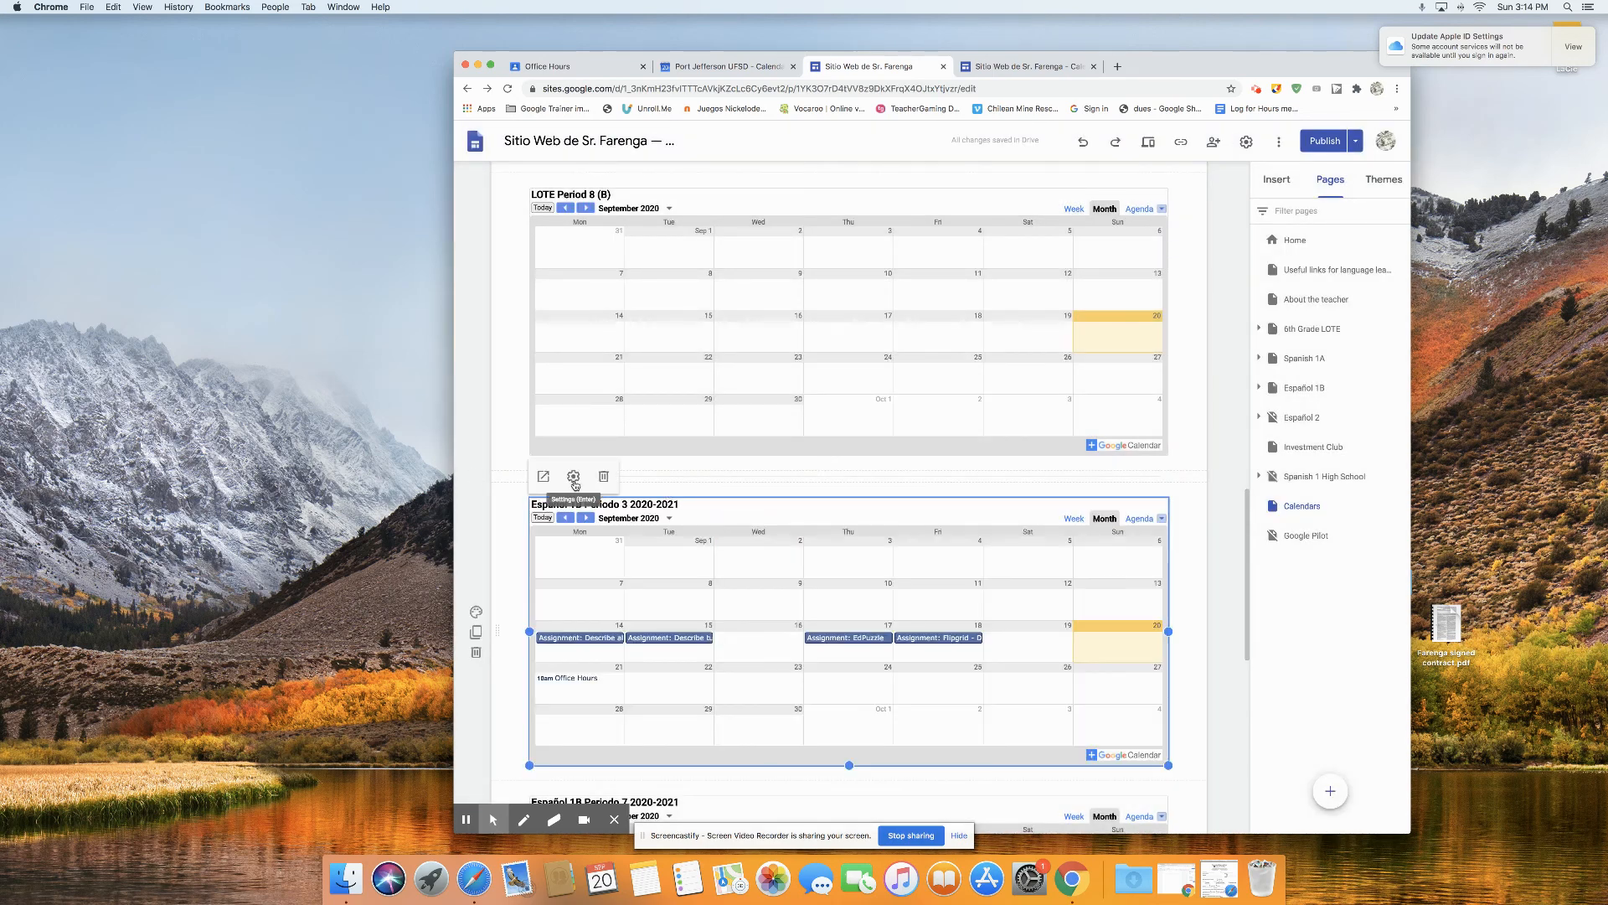
pyautogui.click(1008, 67)
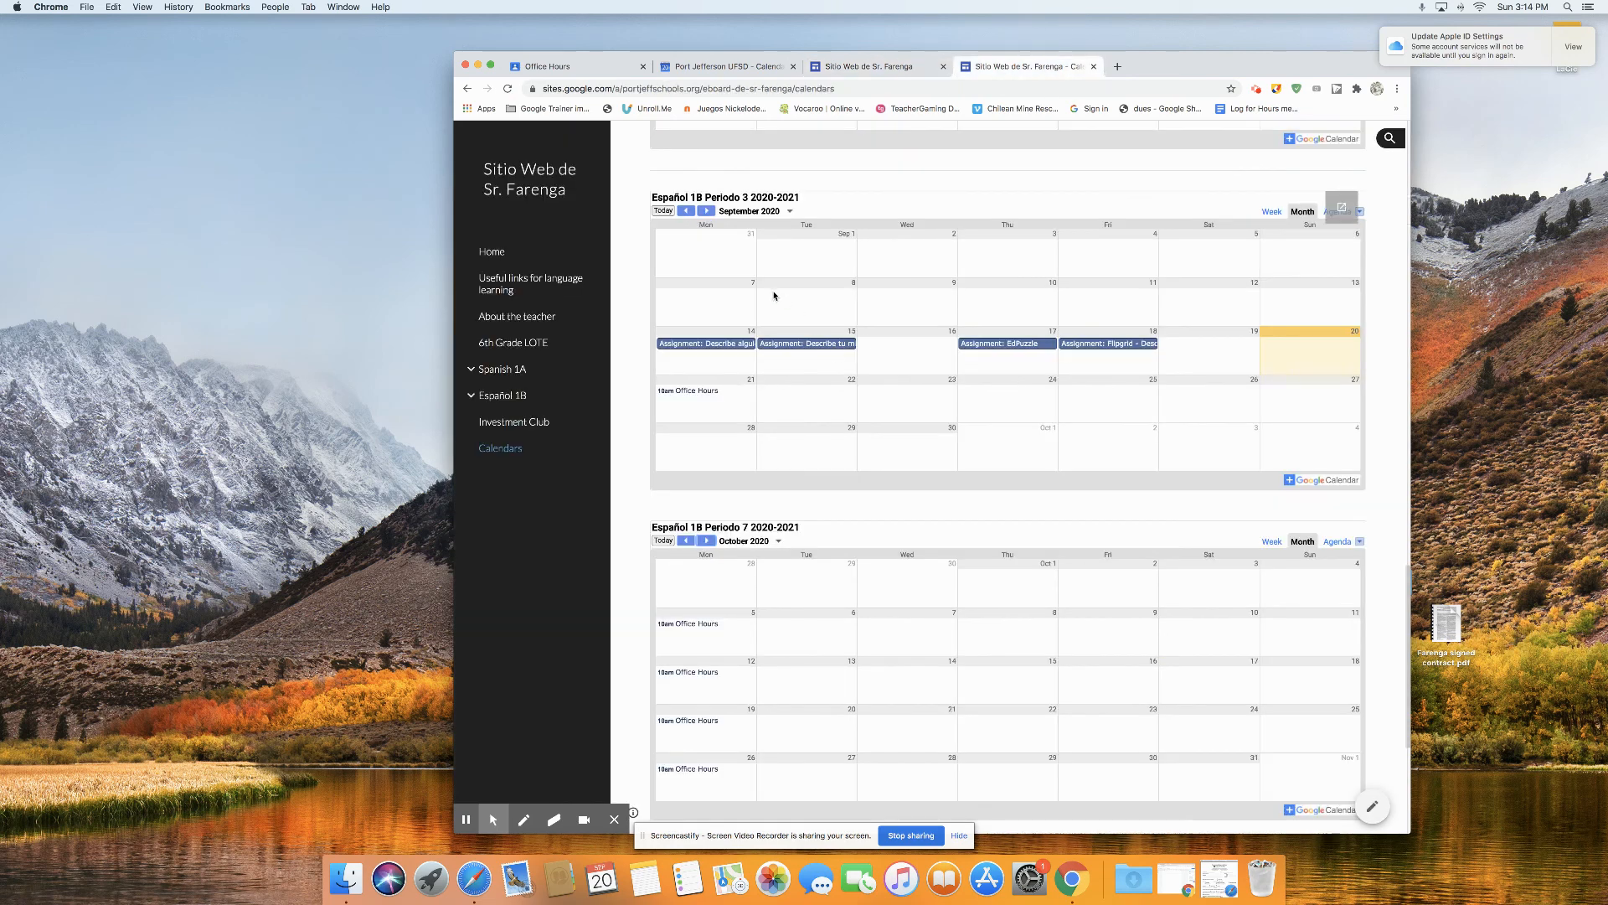